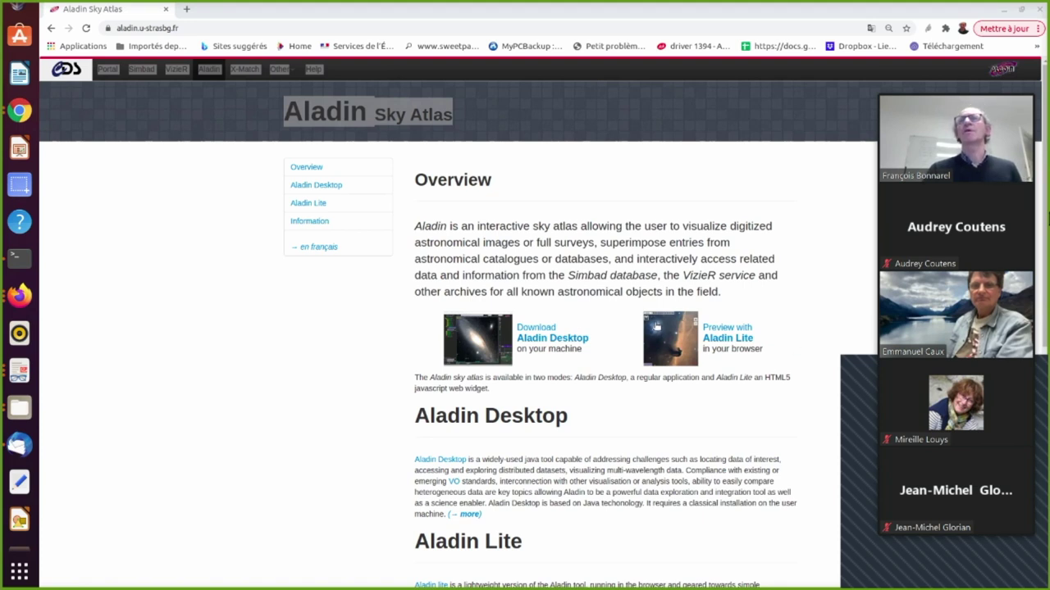
Open the Aladin Desktop download page and review the official v11.024 and beta v11.087 versions
click(563, 343)
click(564, 342)
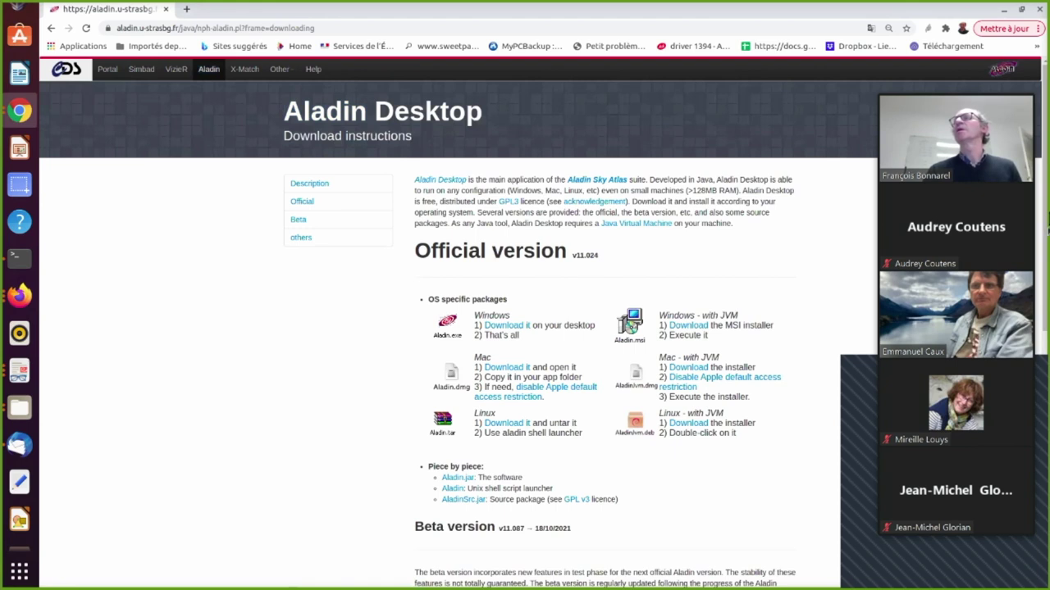
scroll(1047, 306, down, 1)
scroll(1046, 306, down, 7)
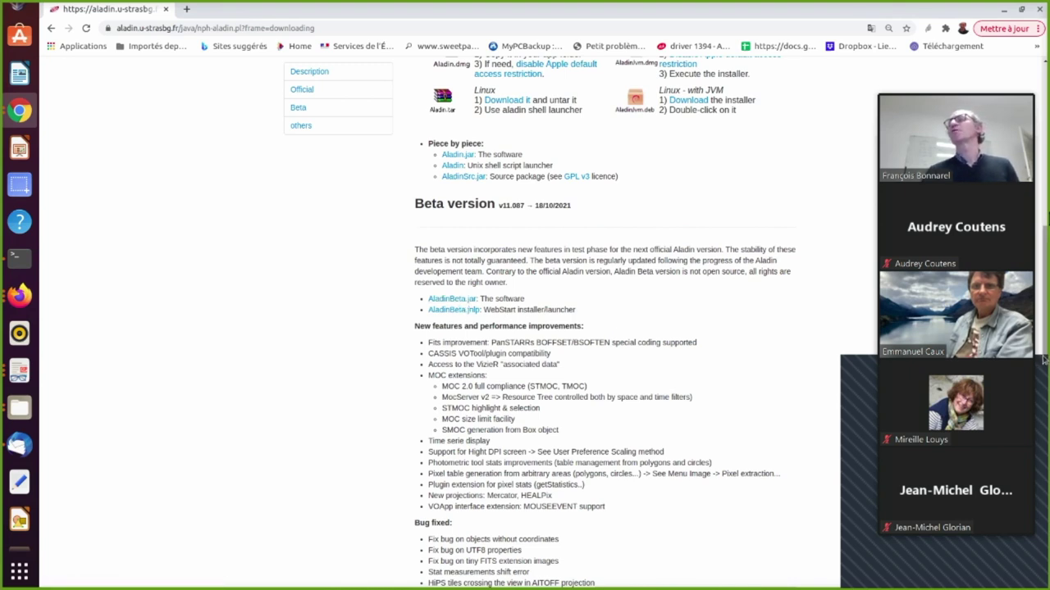
scroll(1044, 359, up, 7)
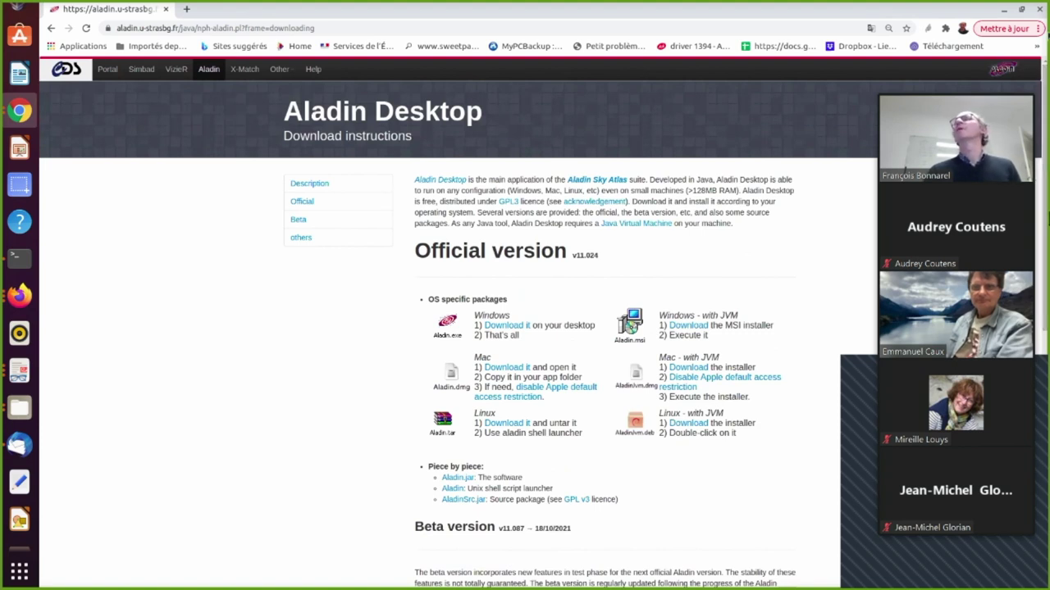
Close Chrome and open the PDF presentation viewer's options menu
click(1038, 10)
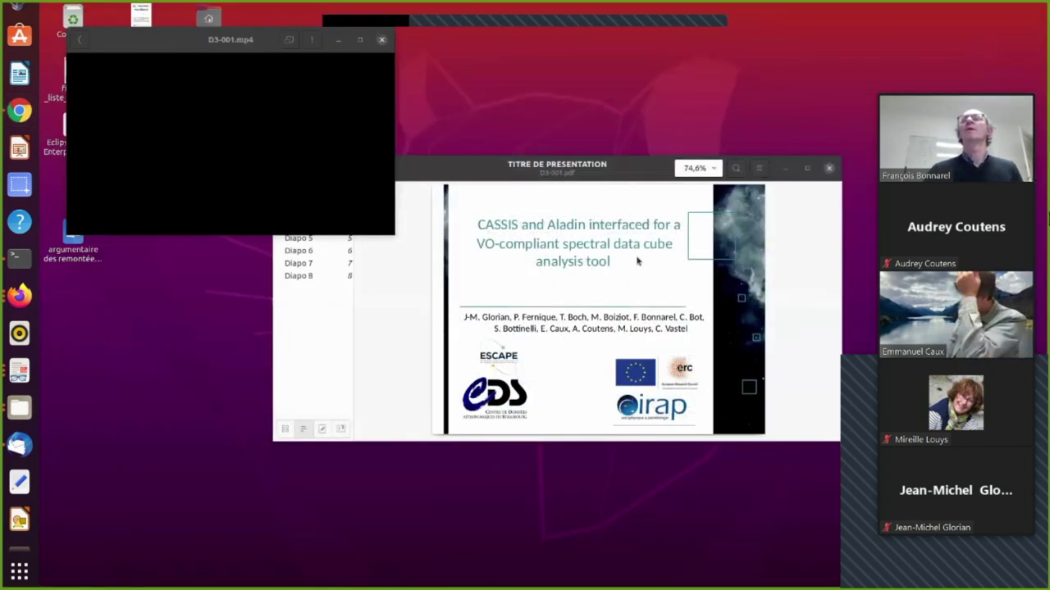
click(760, 169)
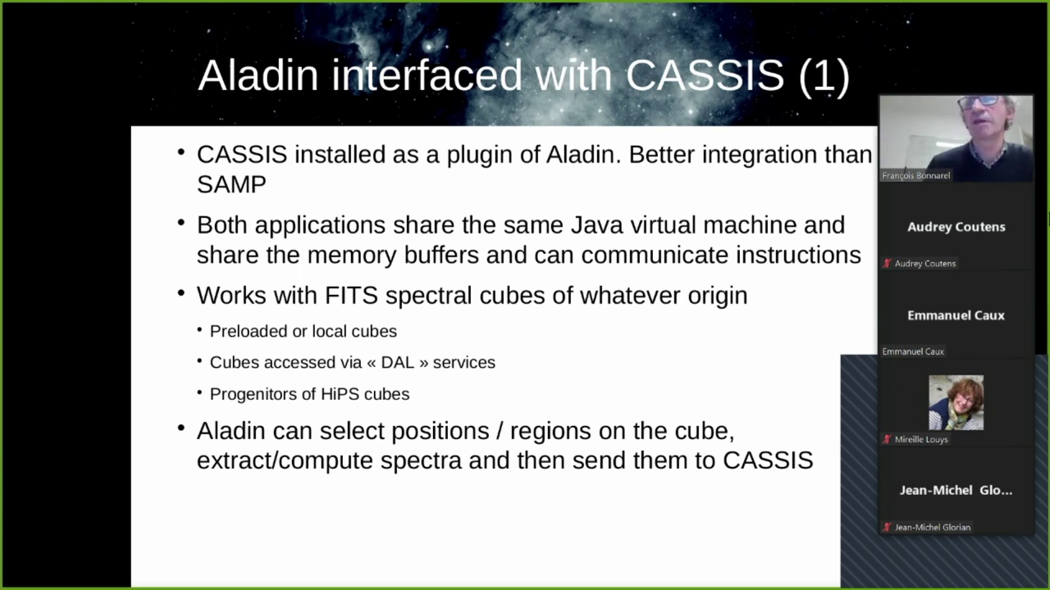
Advance to slide 8, 'Aladin interfaced with CASSIS (2)', and exit the full-screen slideshow
key(Right)
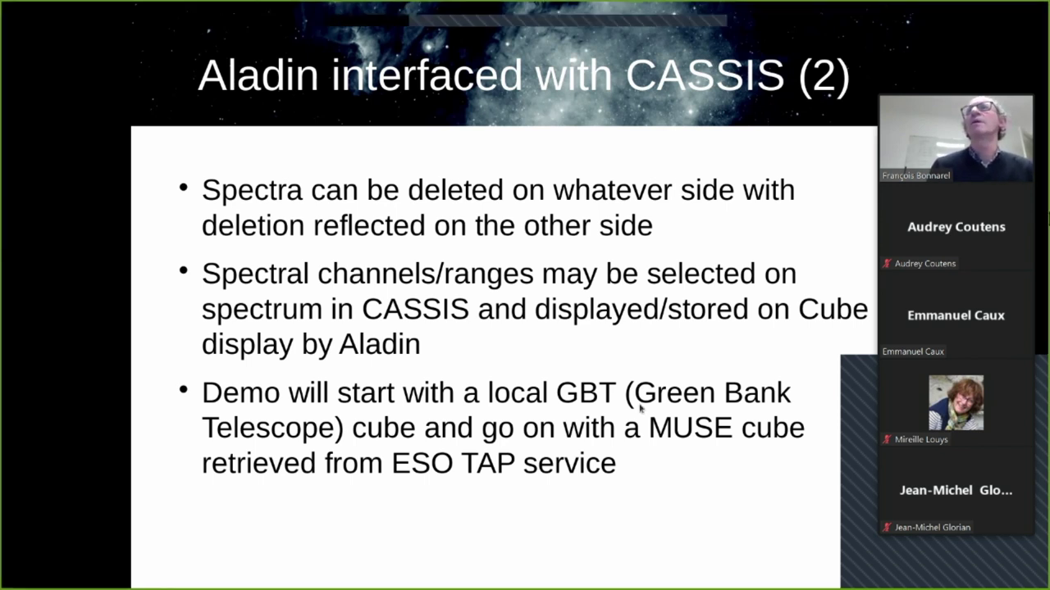
key(Escape)
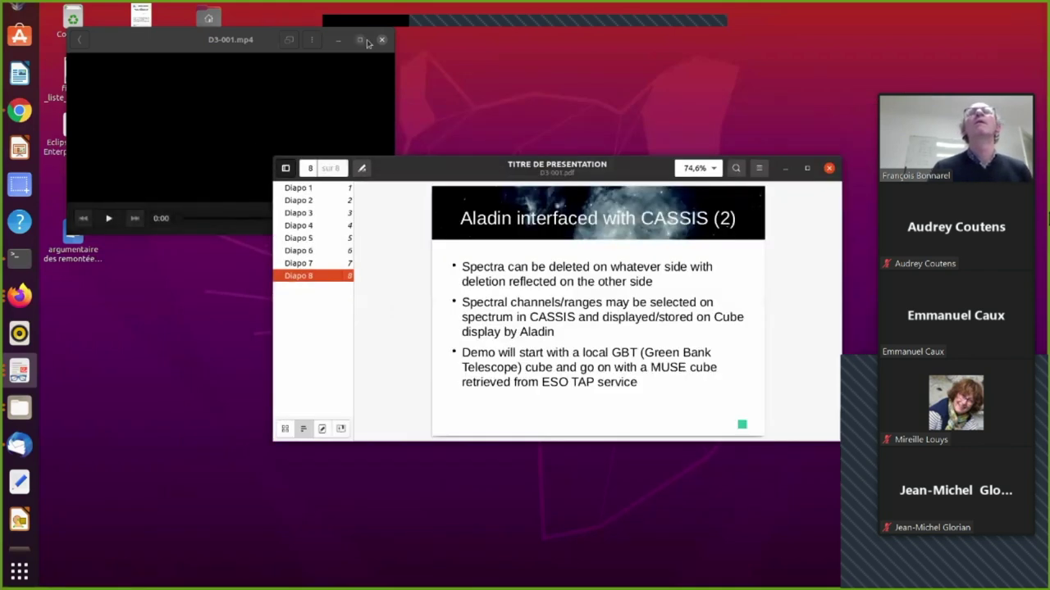
Bring the D3-001.mp4 demo video forward, maximize it and resume playback
click(112, 219)
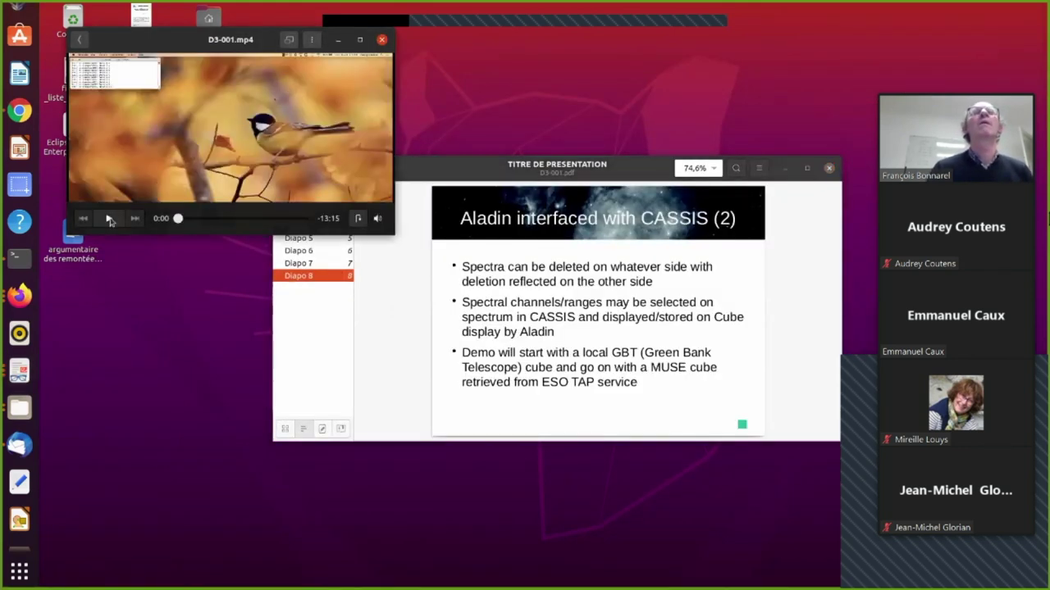
click(358, 41)
click(82, 574)
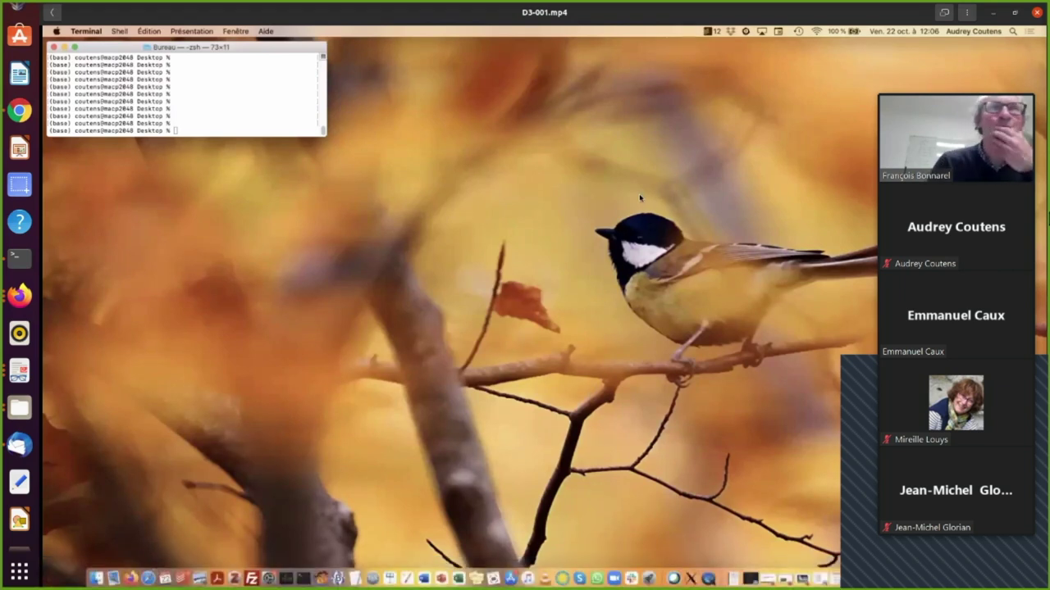
Run 'java -jar AladinBeta.jar' in Terminal to launch the Aladin v11.0 beta
click(182, 93)
text(java -jar AladinBeta.jar)
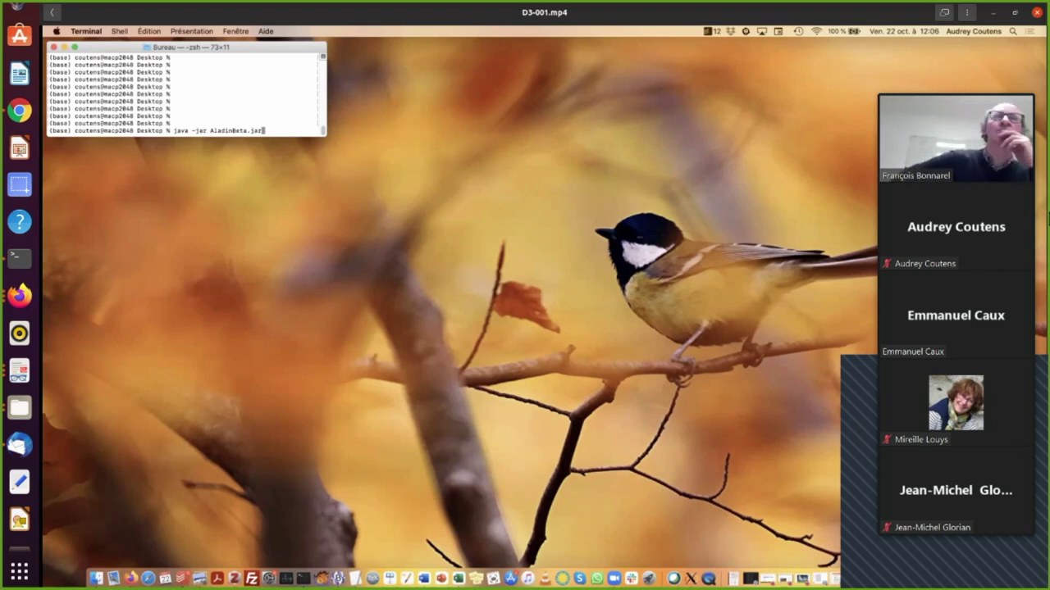
key(Return)
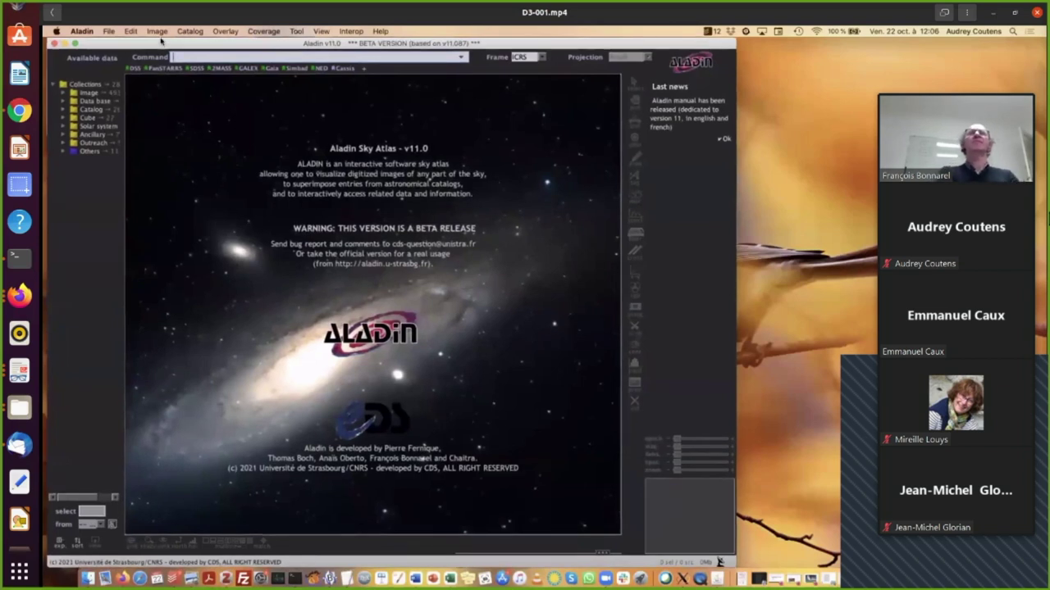
Load the local cube file 4demo.fits from the ADASS folder via File > Load local file
click(109, 31)
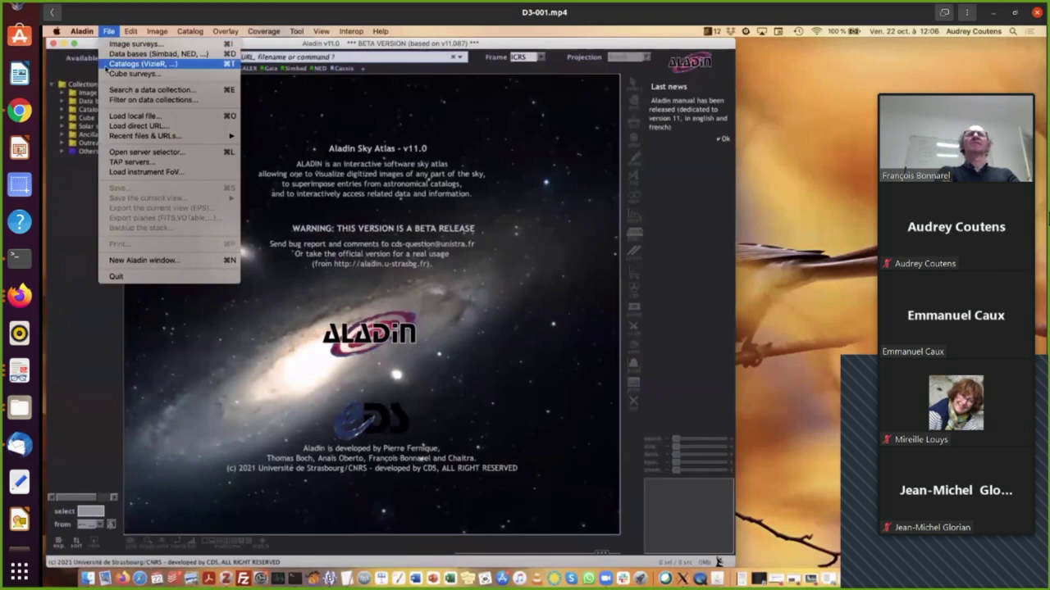
click(104, 116)
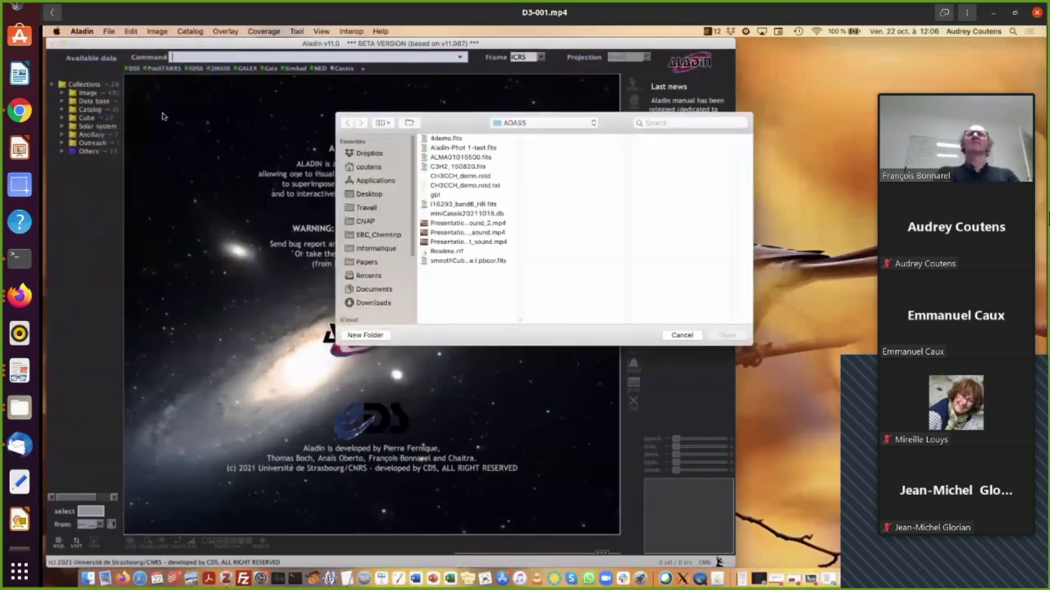
click(445, 139)
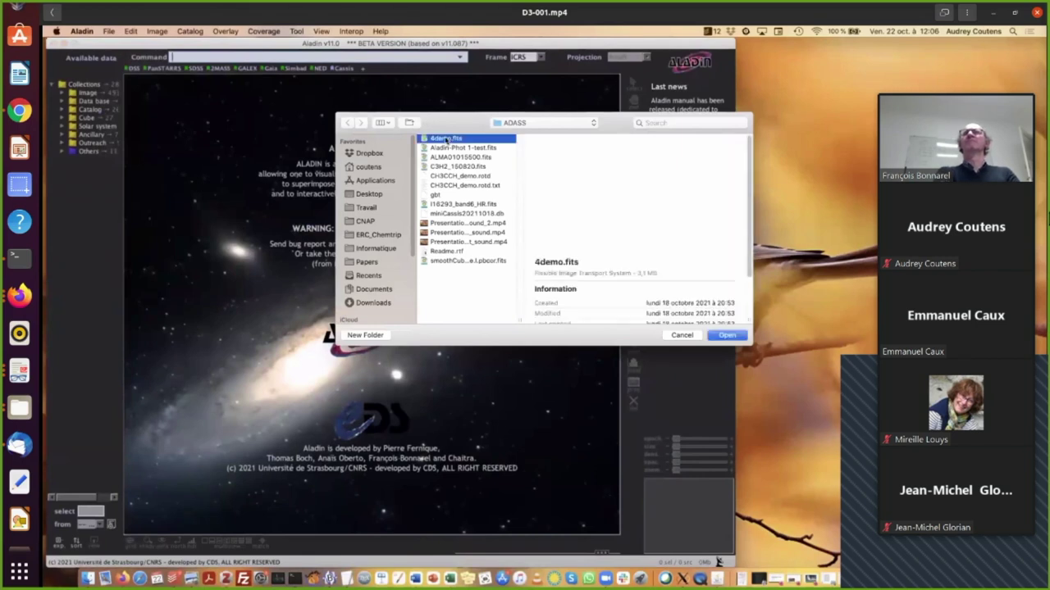
click(725, 336)
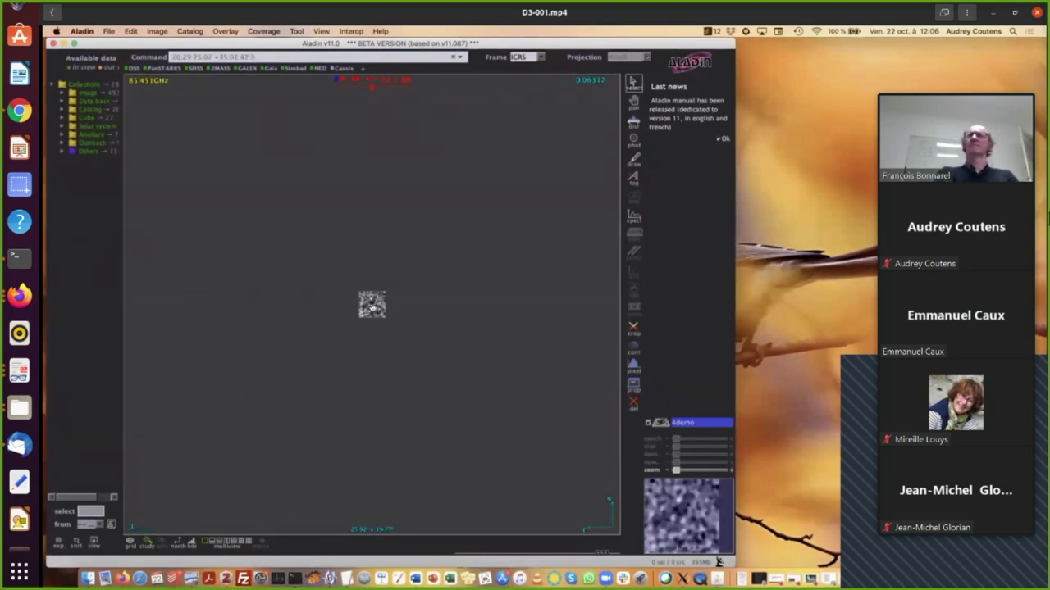
Zoom the 4demo cube to fill the view and play through its planes to 85.459 GHz
click(372, 305)
scroll(373, 310, up, 1)
scroll(373, 310, up, 3)
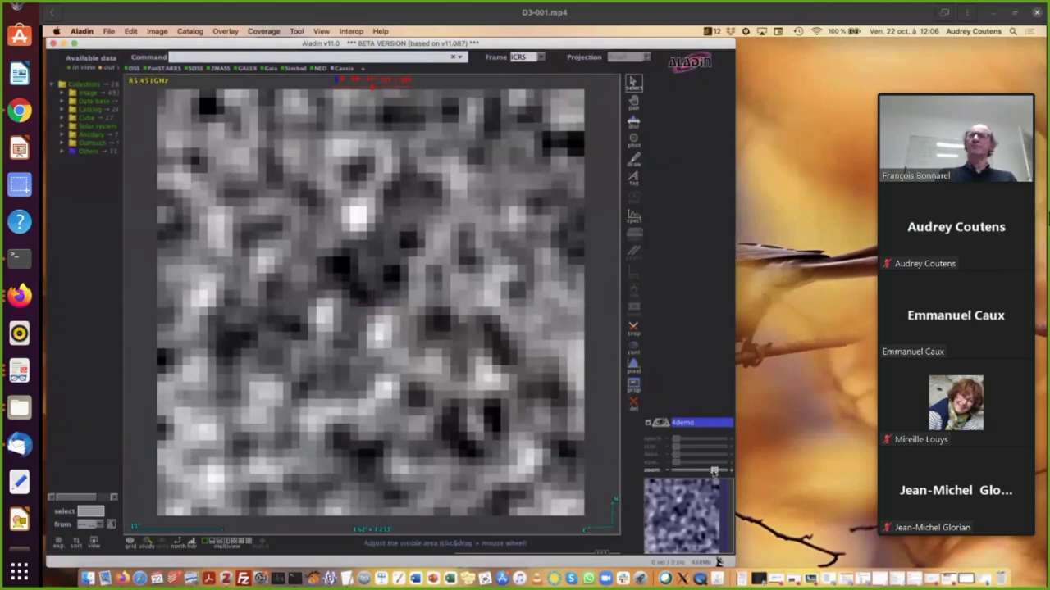
mouse_move(714, 470)
mouse_down()
mouse_move(687, 472)
mouse_move(715, 472)
mouse_up()
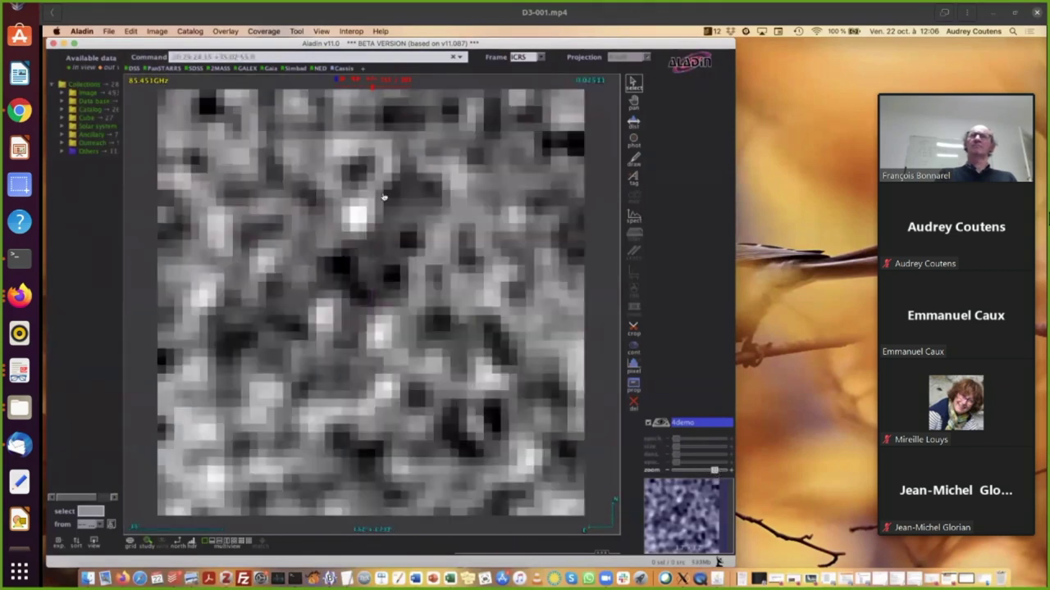
click(372, 90)
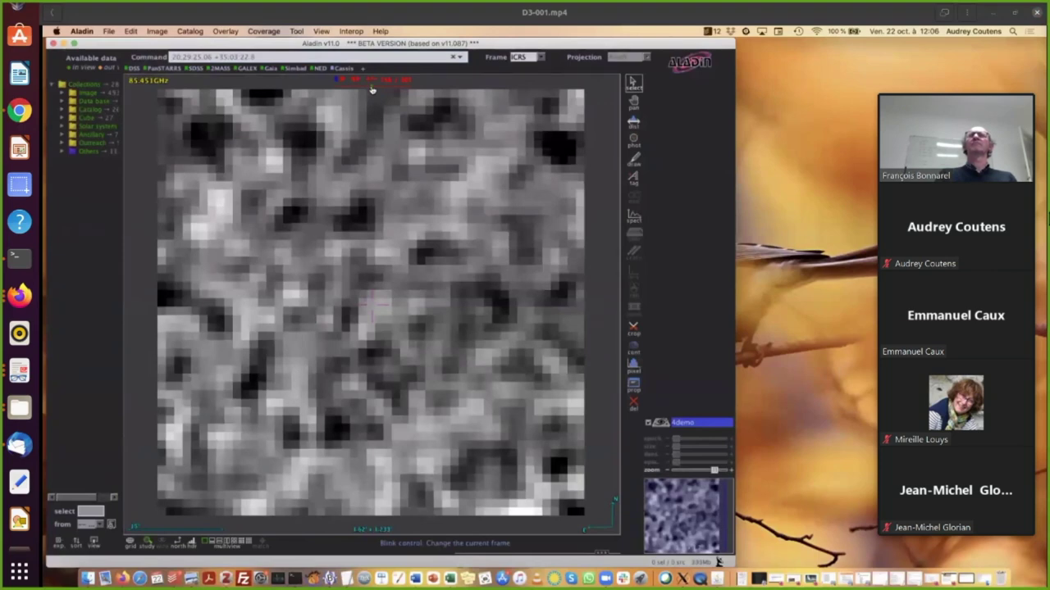
click(371, 90)
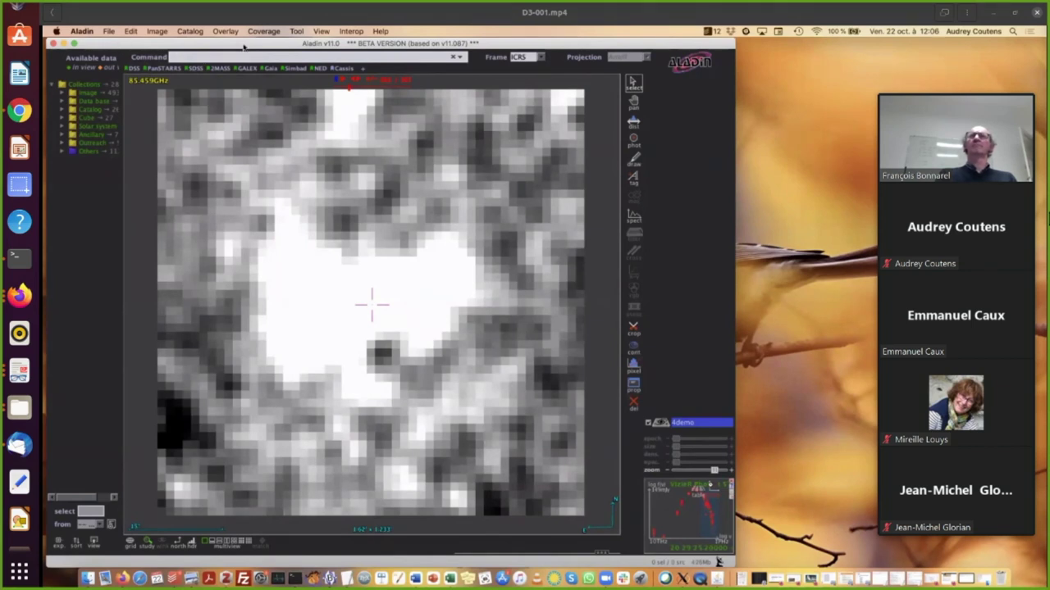
Reinstall the CASSIS spectrum analyser 6.2.0.0 plugin from the VO tools controller and close the installer
click(303, 31)
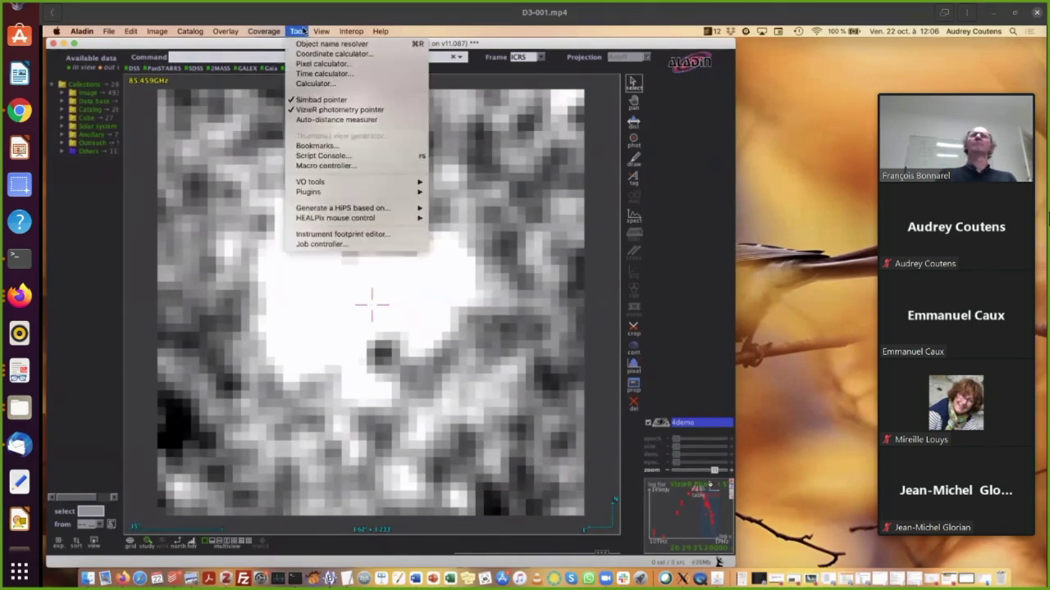
mouse_move(307, 182)
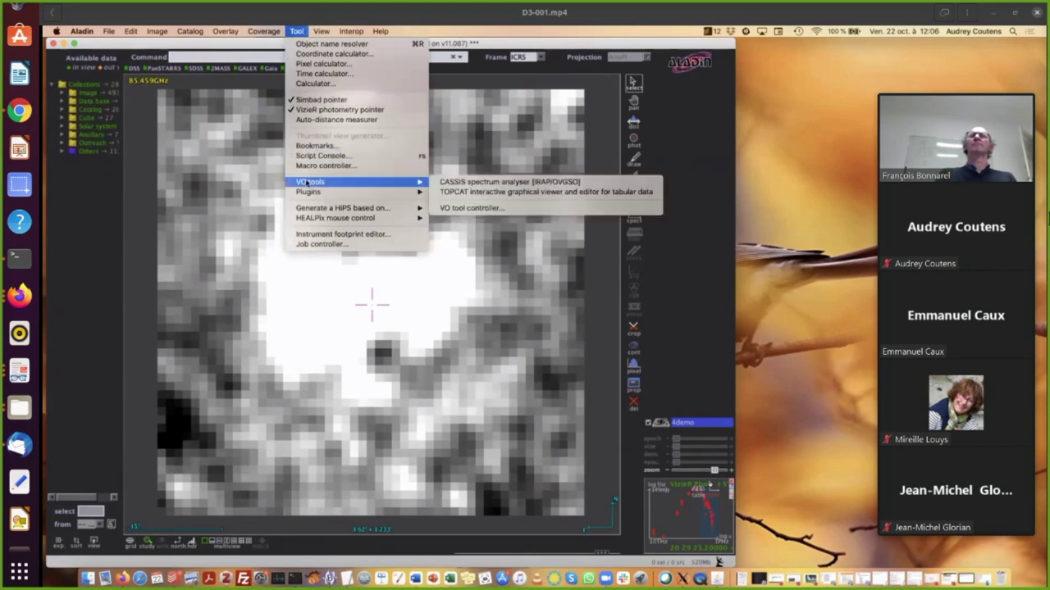
click(450, 208)
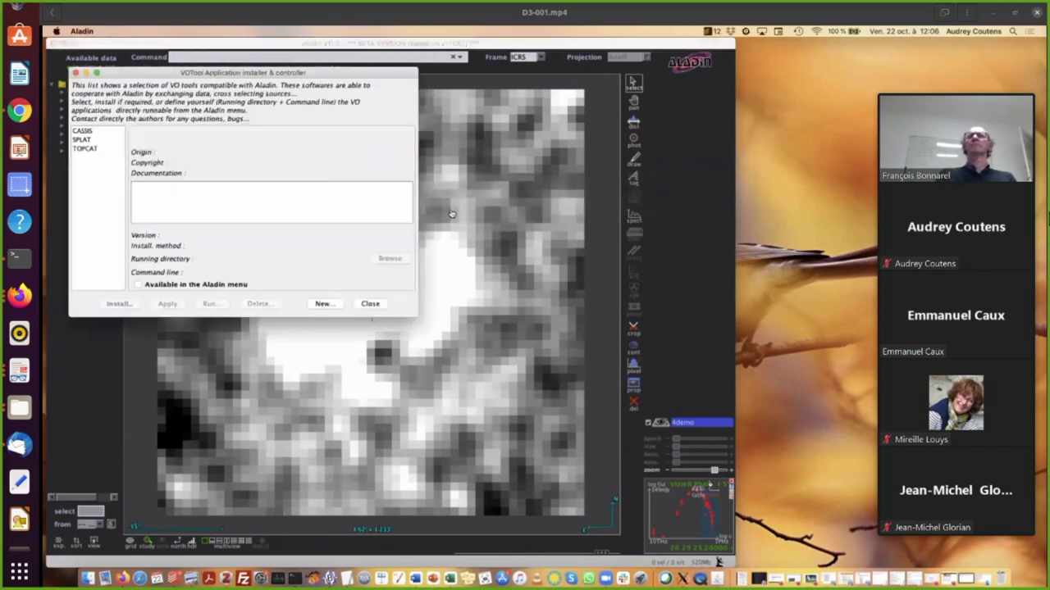
click(78, 131)
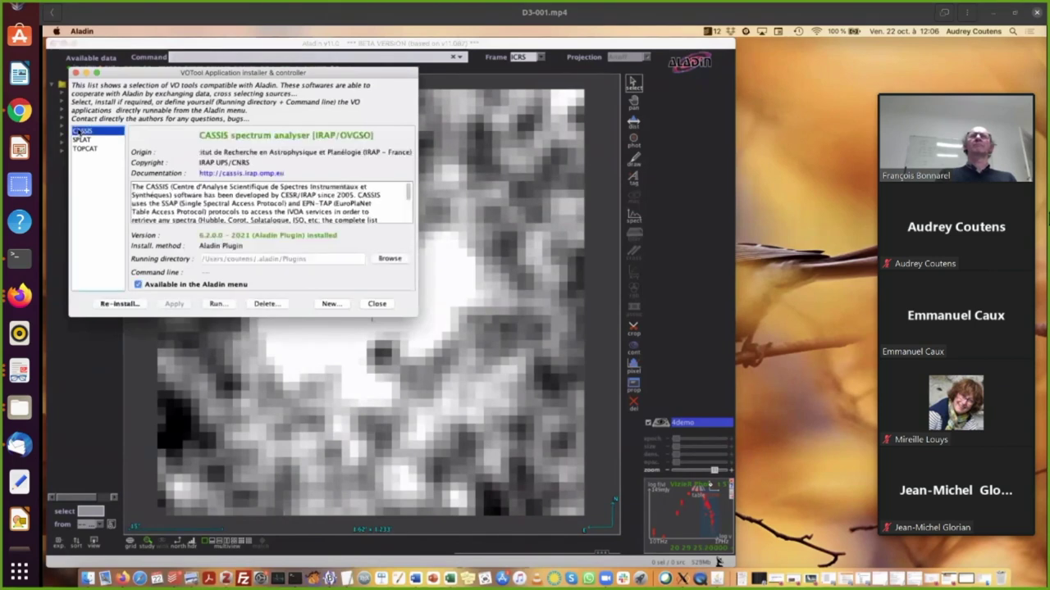
click(104, 305)
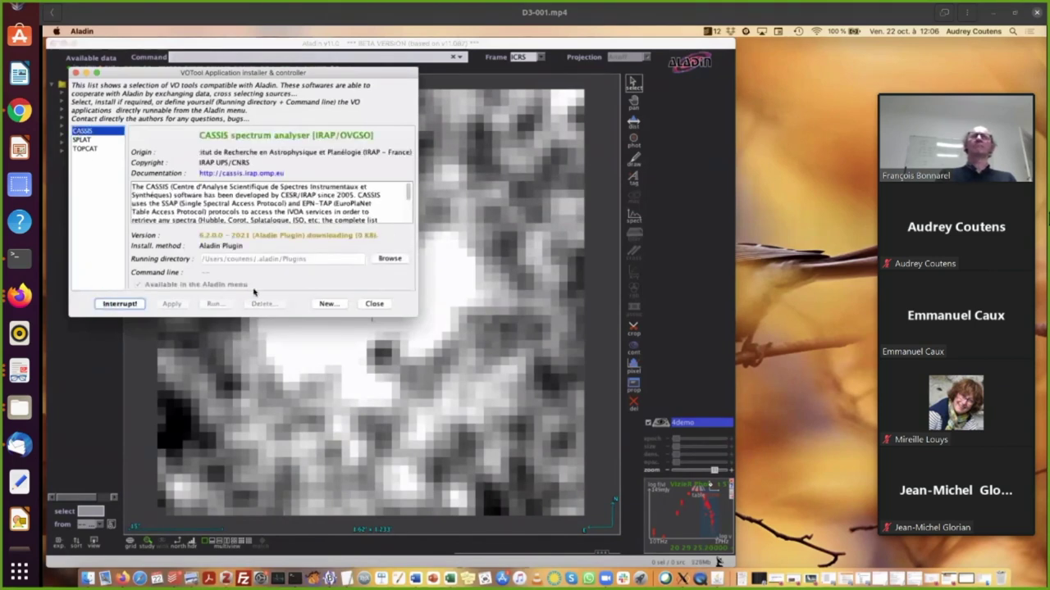
click(373, 304)
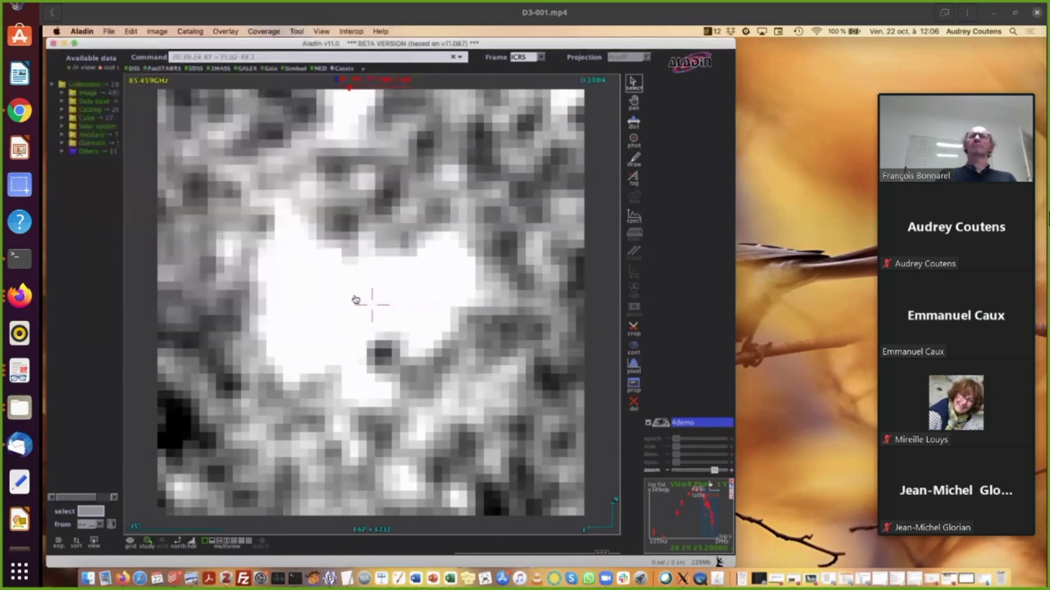
Launch the CASSIS spectrum analyser plugin from Tool > VO tools and dismiss its welcome message
click(296, 31)
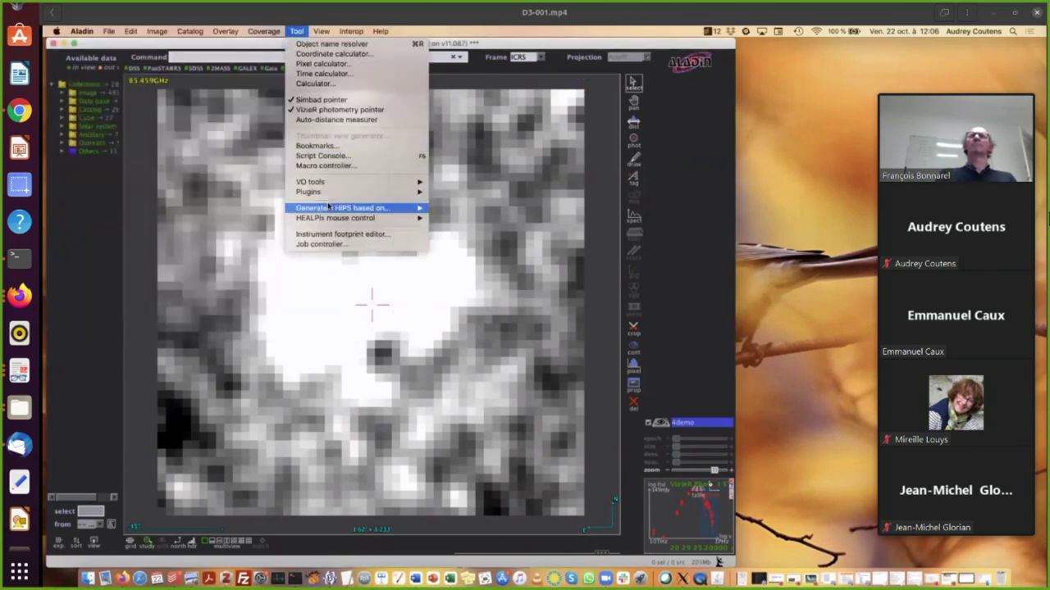
mouse_move(331, 184)
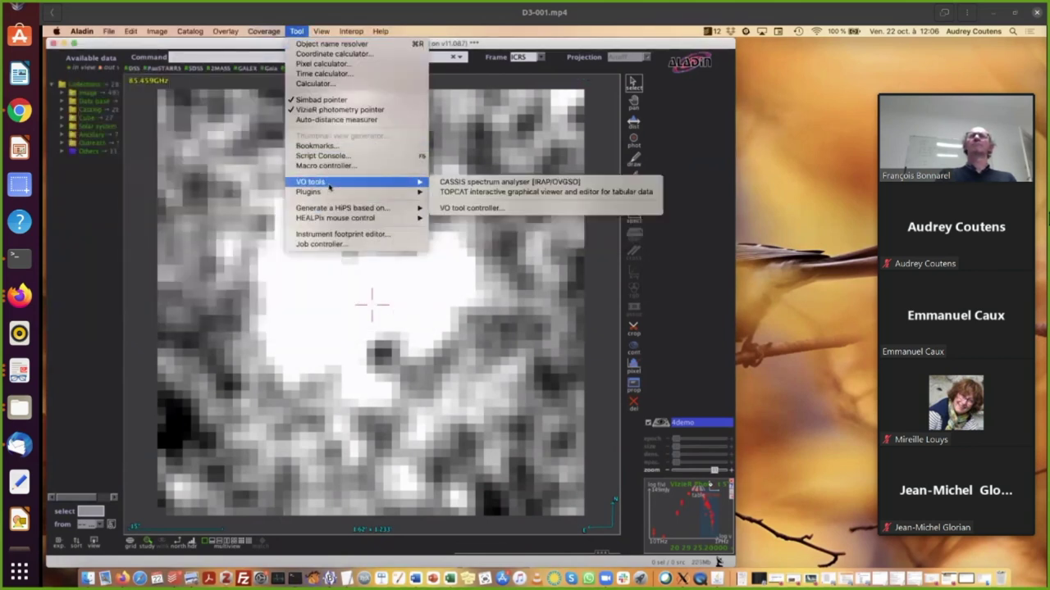
click(443, 183)
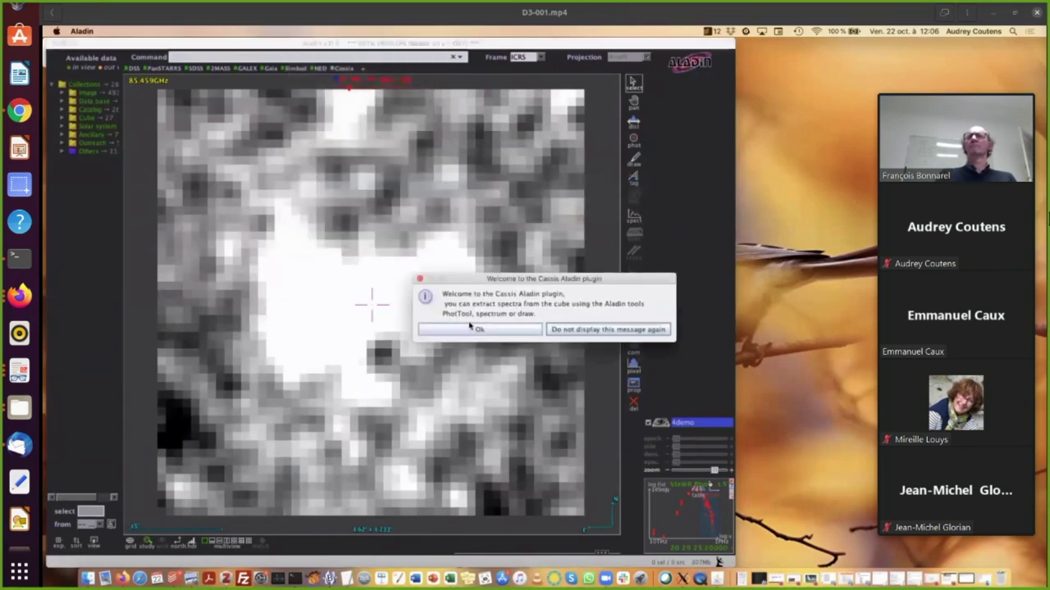
click(473, 331)
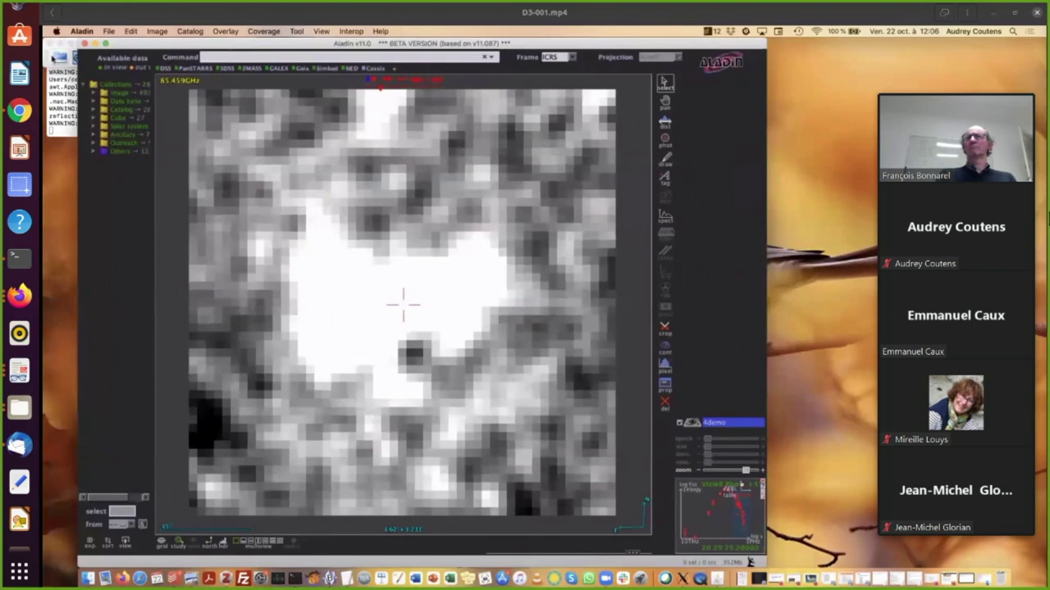
Move the CASSIS plugin window to the right, beside the cube image
click(49, 57)
drag(432, 43, 472, 45)
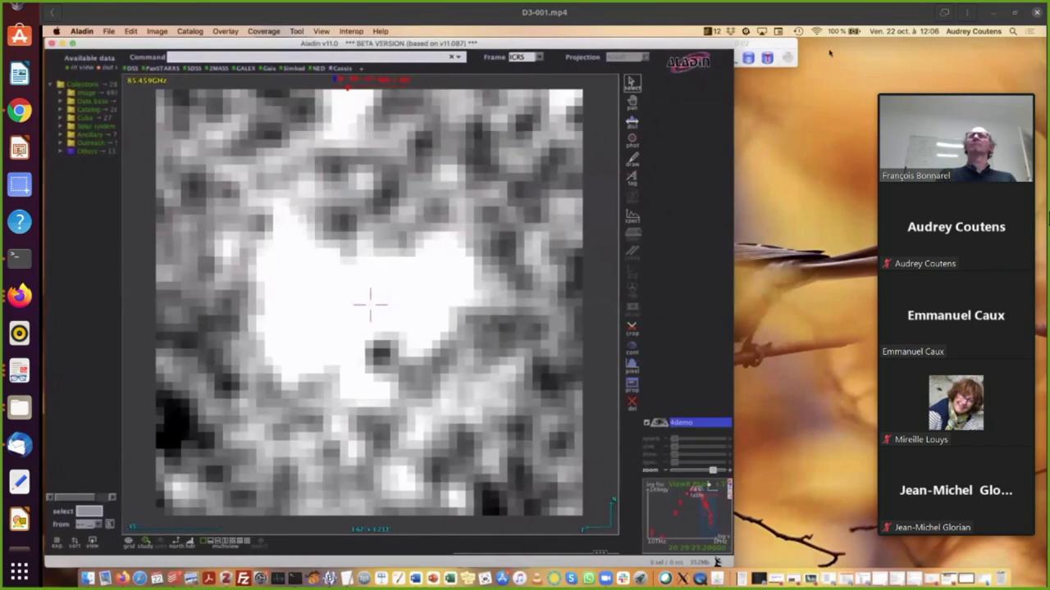
drag(787, 47, 888, 47)
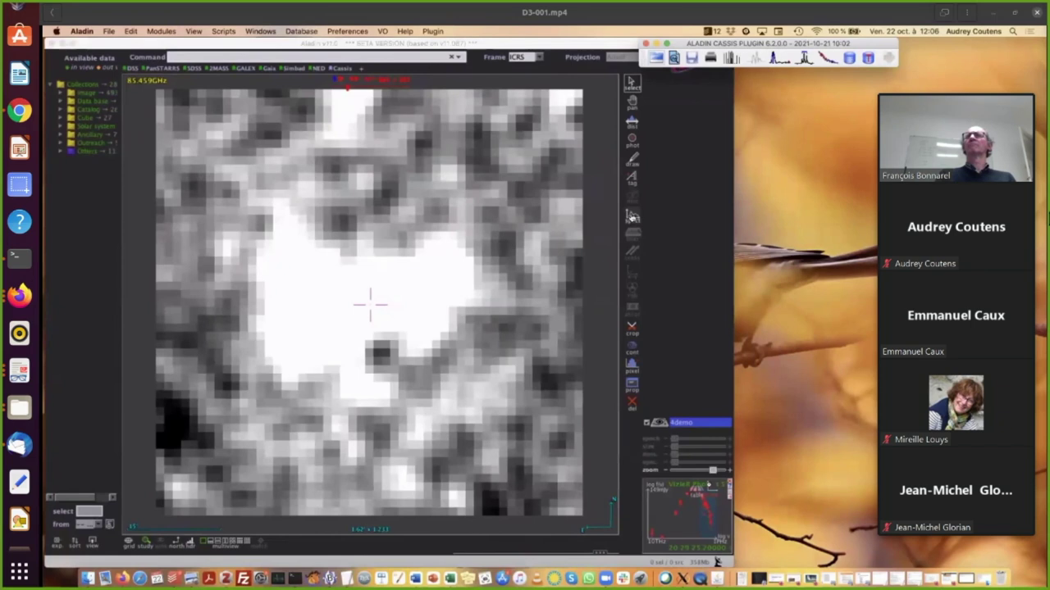
Extract spectra at three bright-region pixels of the cube into the CASSIS Full Spectrum plot
click(632, 216)
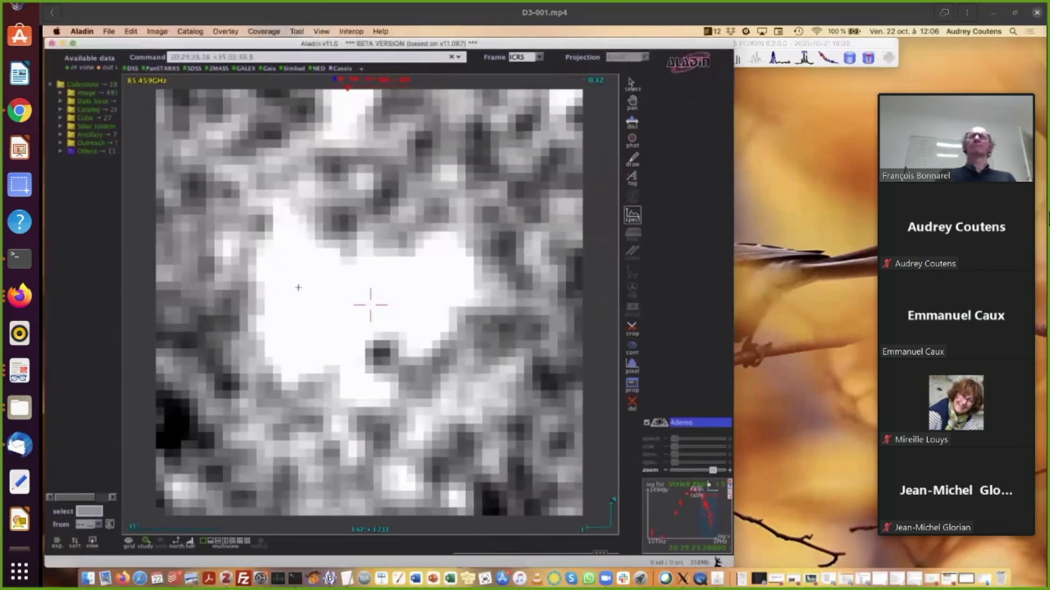
click(298, 287)
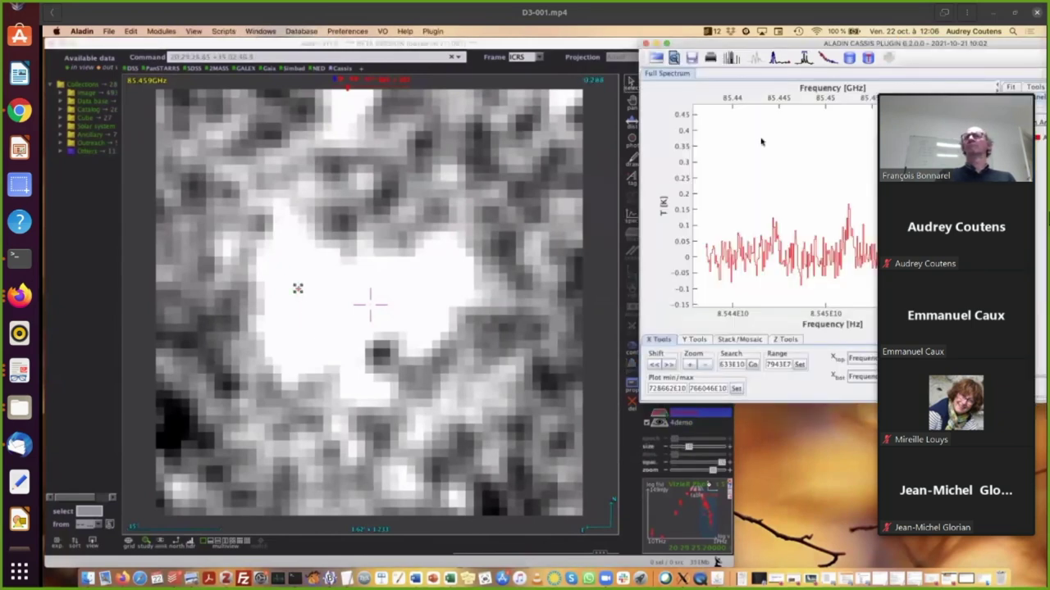
drag(900, 43, 767, 39)
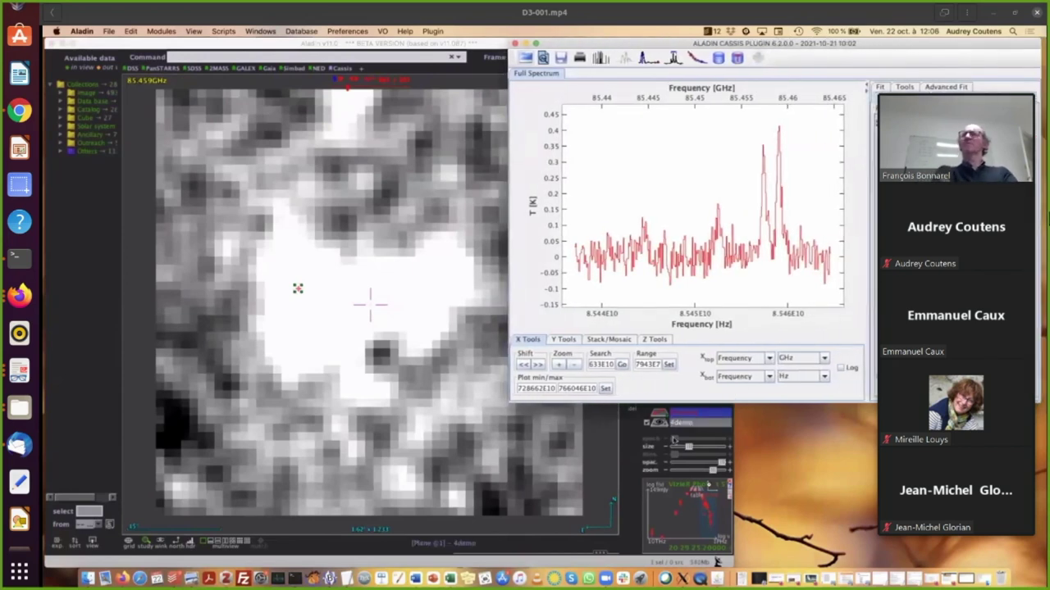
click(621, 442)
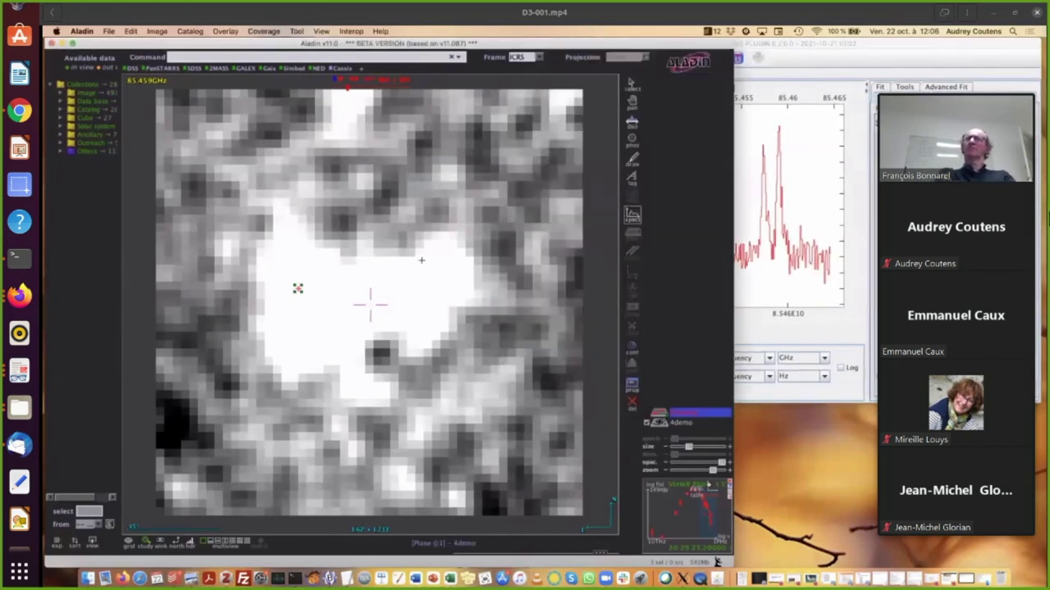
click(297, 289)
click(631, 216)
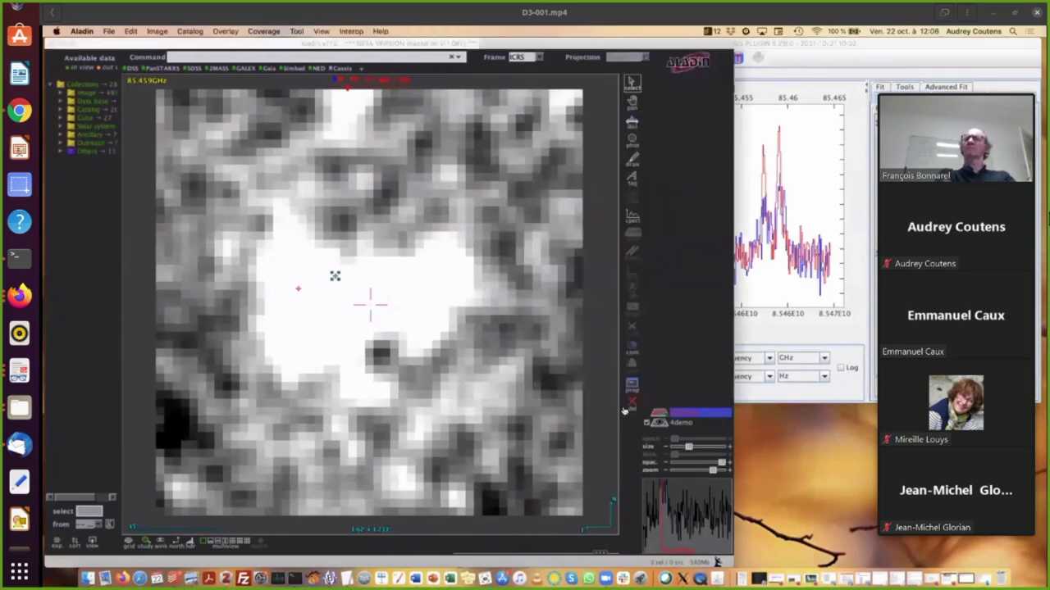
click(631, 216)
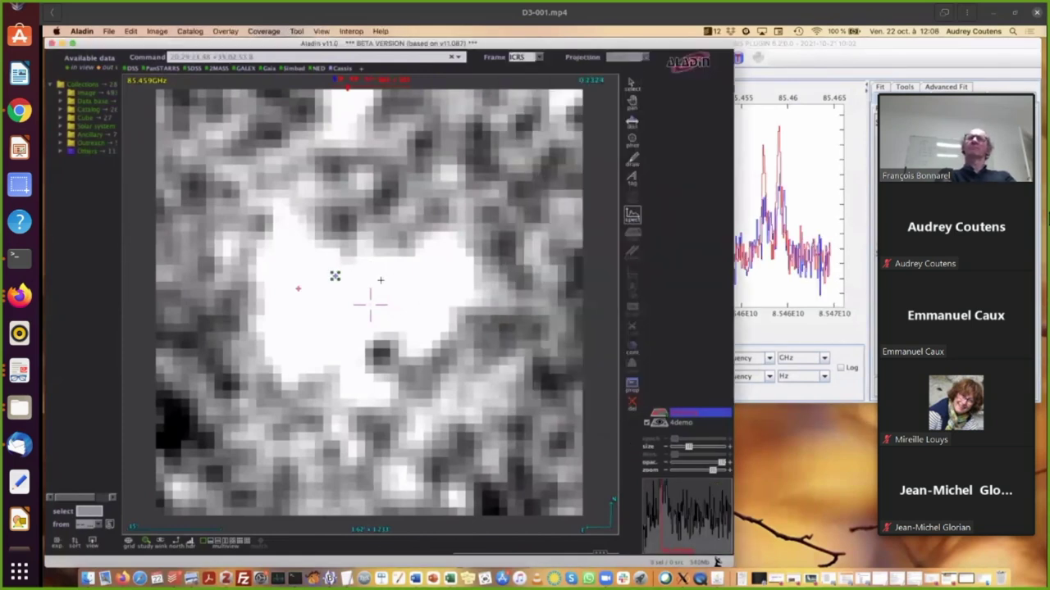
click(334, 277)
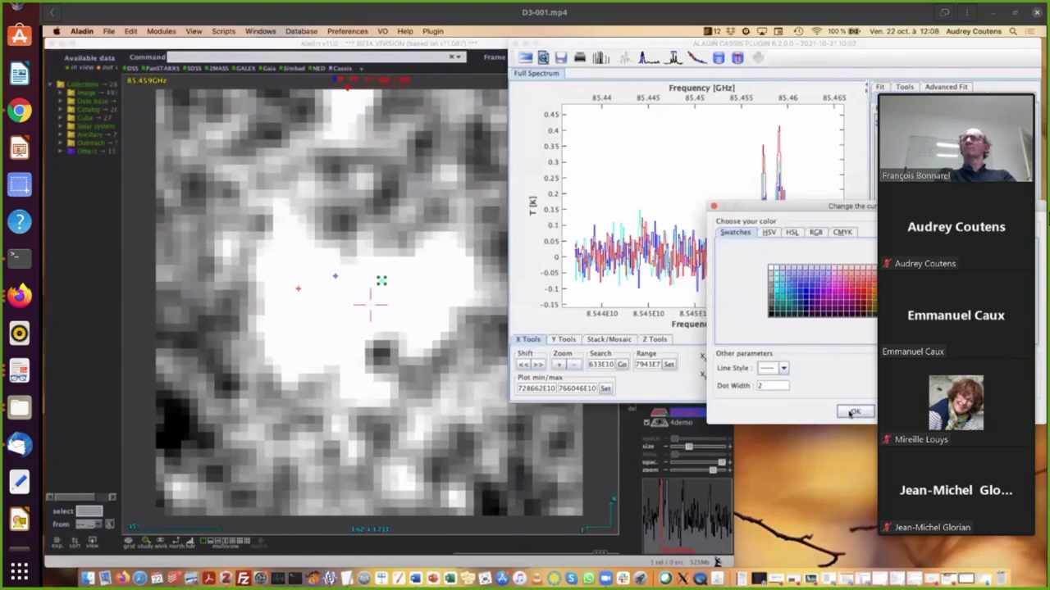
Confirm green as the third spectrum's colour and bring the Aladin image window back to front
click(851, 412)
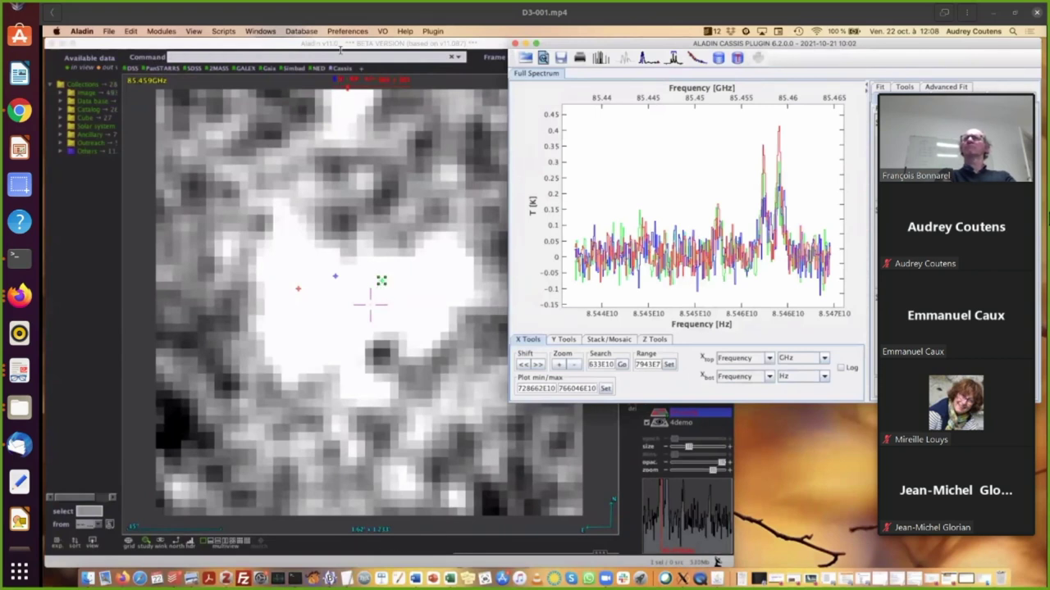
click(283, 44)
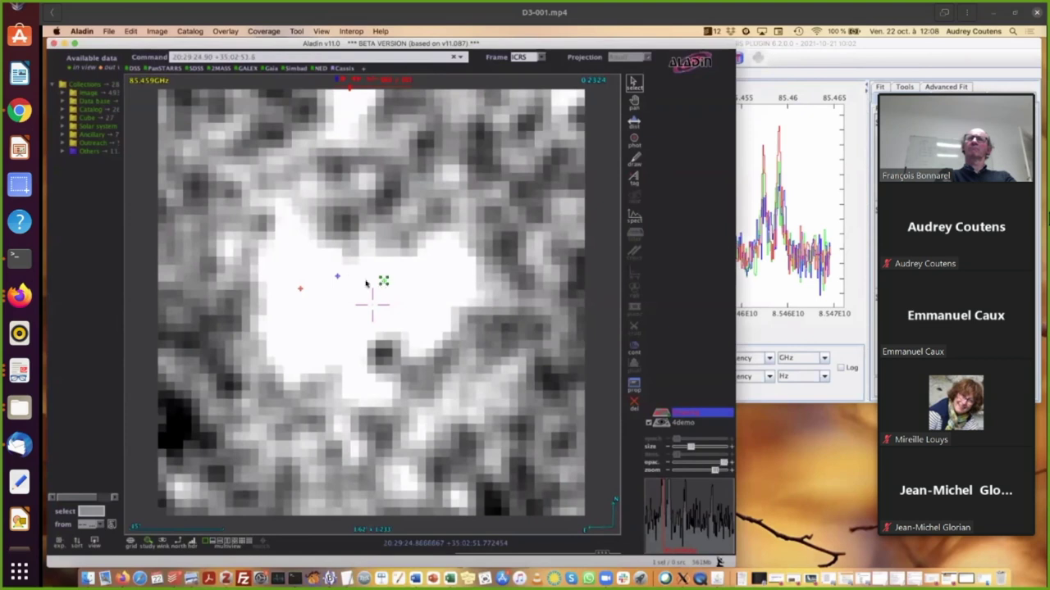
Delete the middle point marker together with its extracted spectrum
click(338, 276)
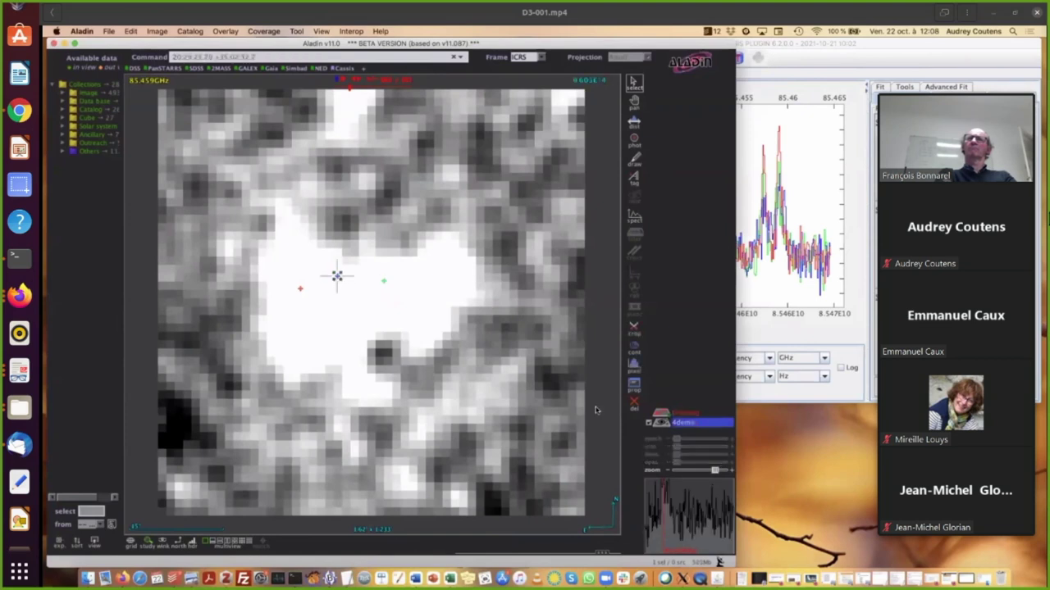
click(634, 402)
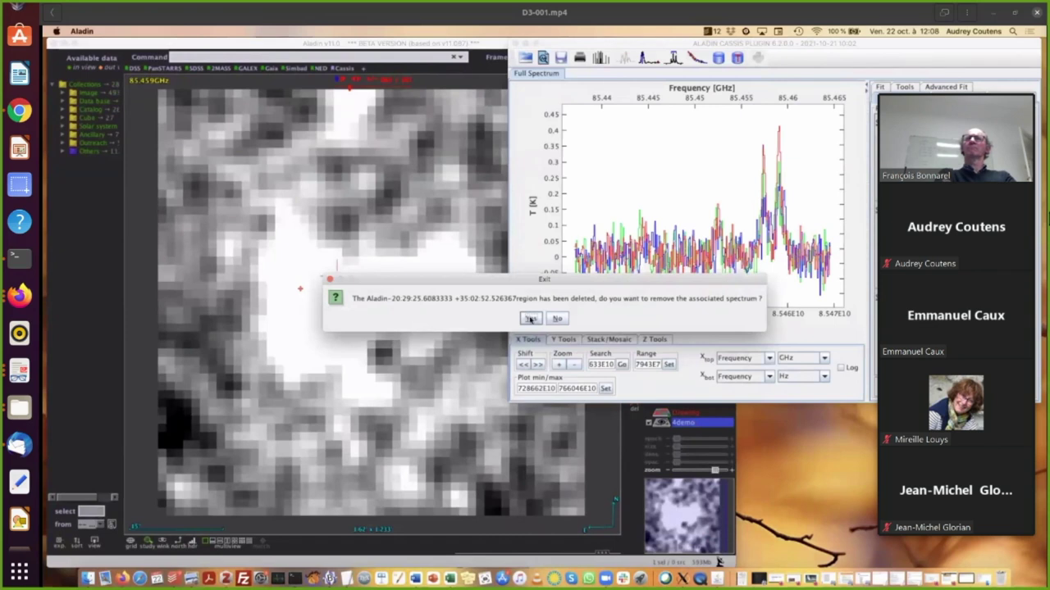
click(529, 319)
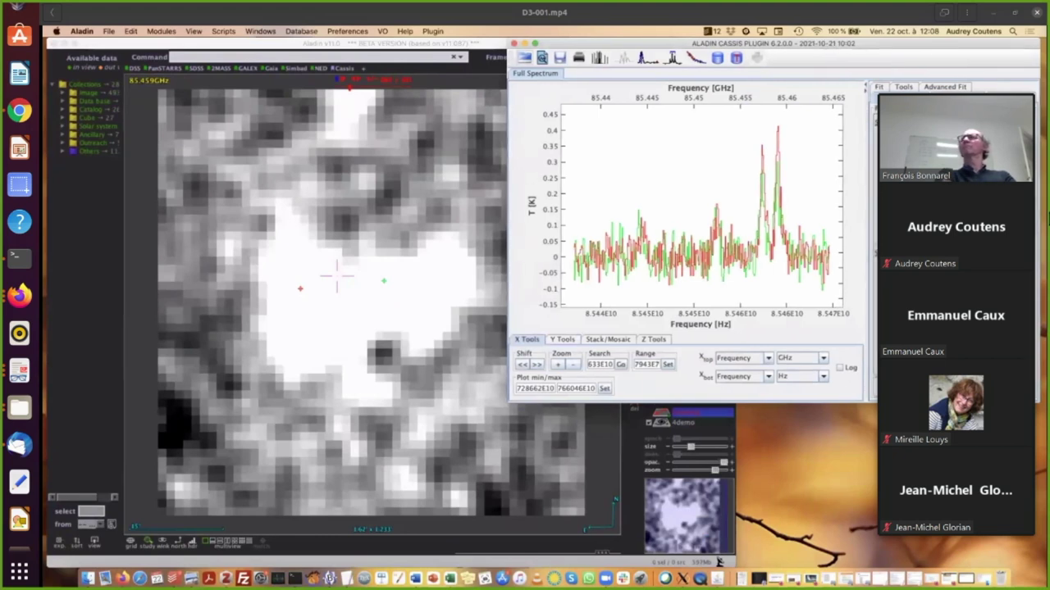
Remove the remaining red and green spectra so the CASSIS plot shows No Data
click(514, 44)
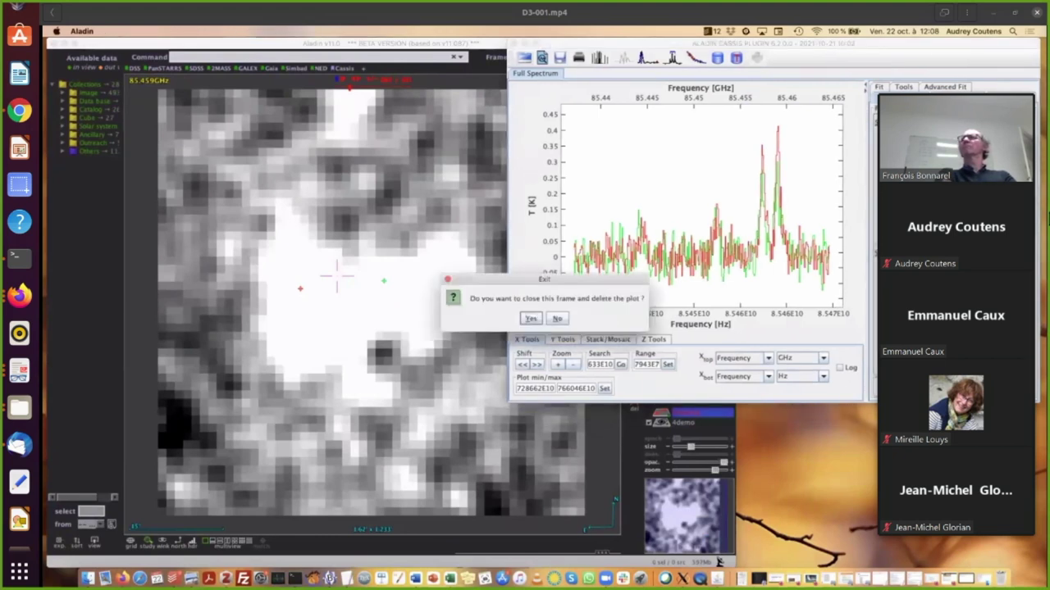
click(530, 319)
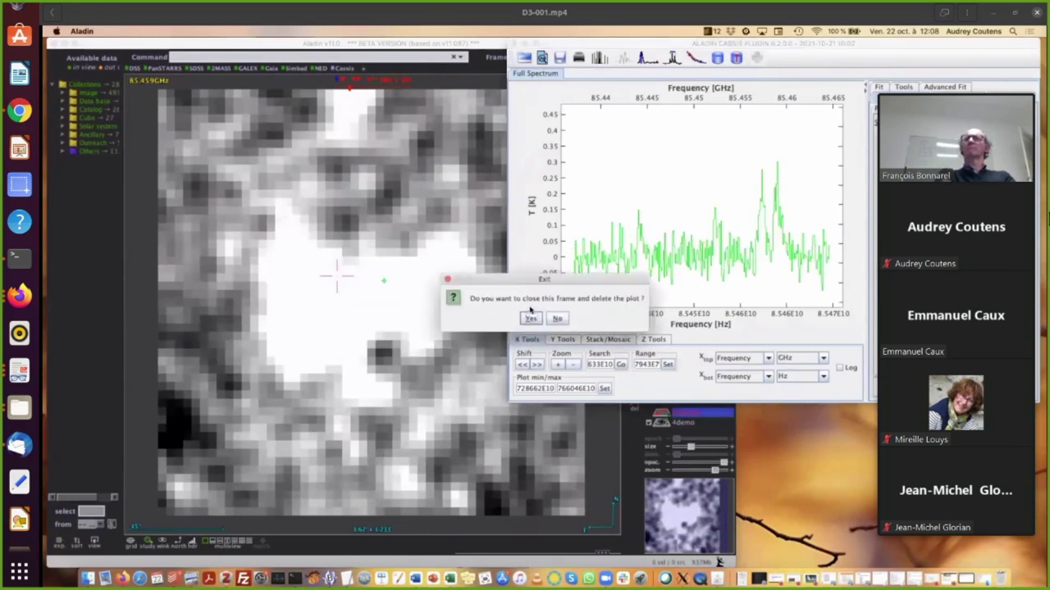
click(529, 318)
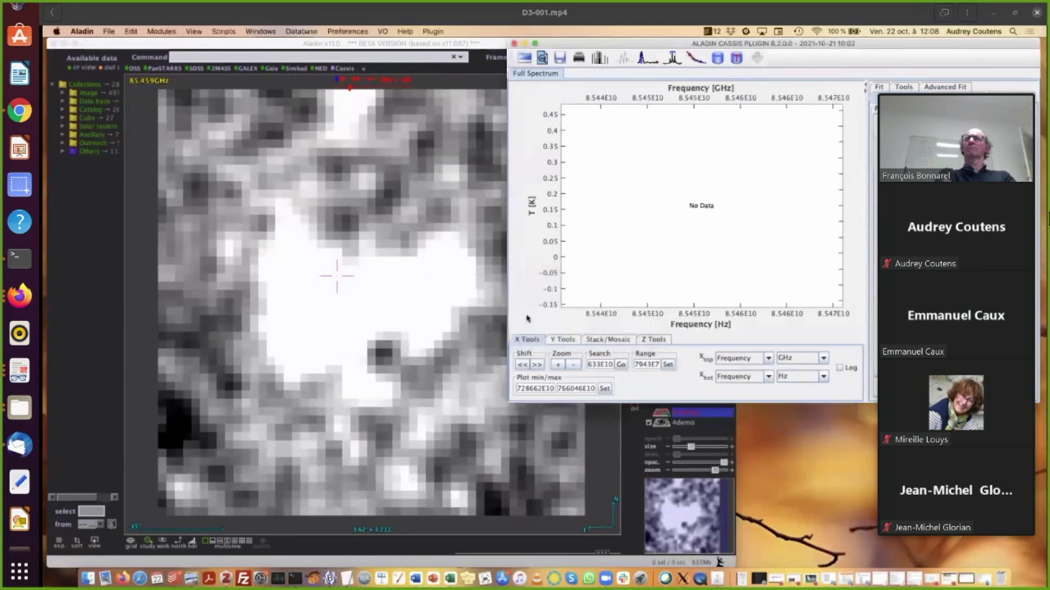
Draw three circular photometry apertures on the cube, overlaying their spectra in CASSIS
click(629, 444)
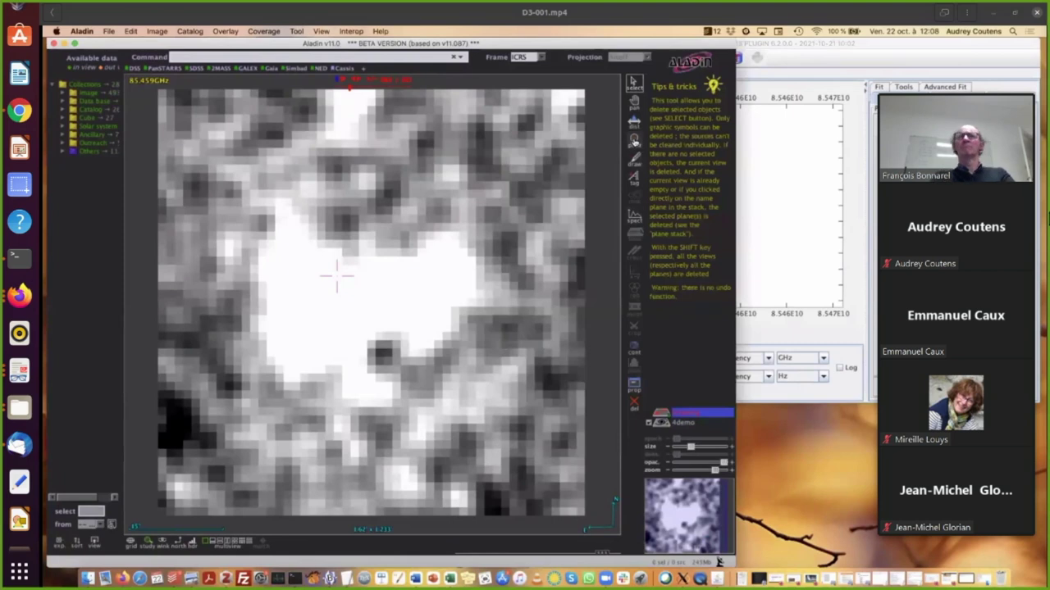
click(634, 139)
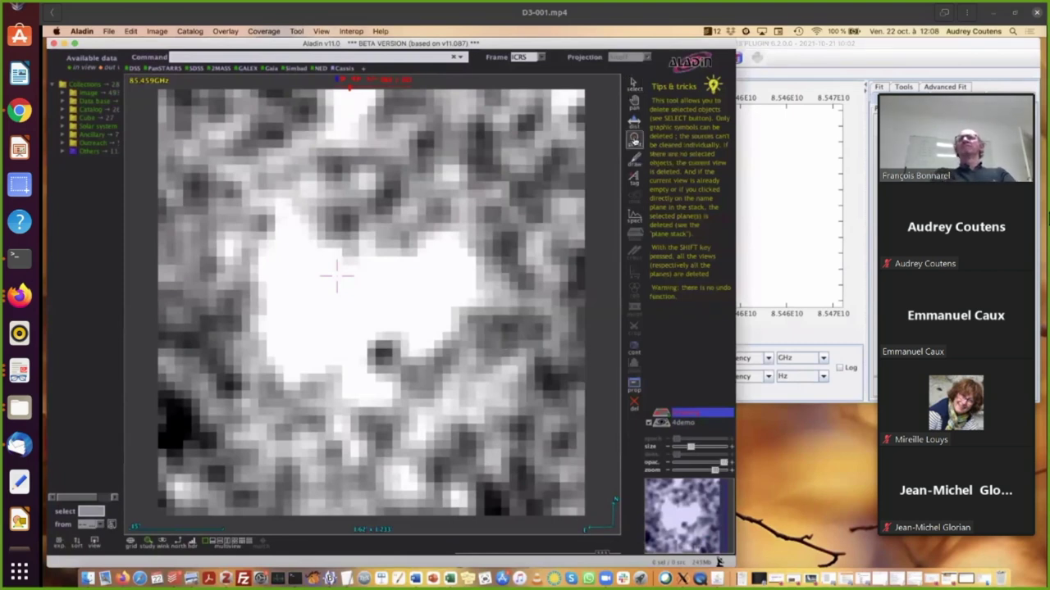
drag(277, 281, 310, 280)
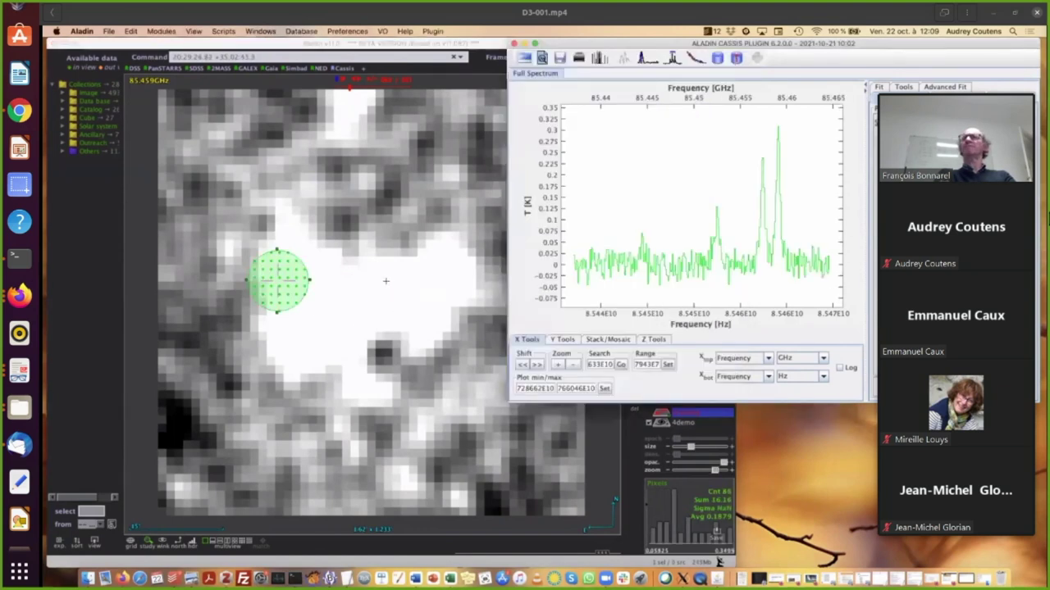
click(385, 281)
click(314, 340)
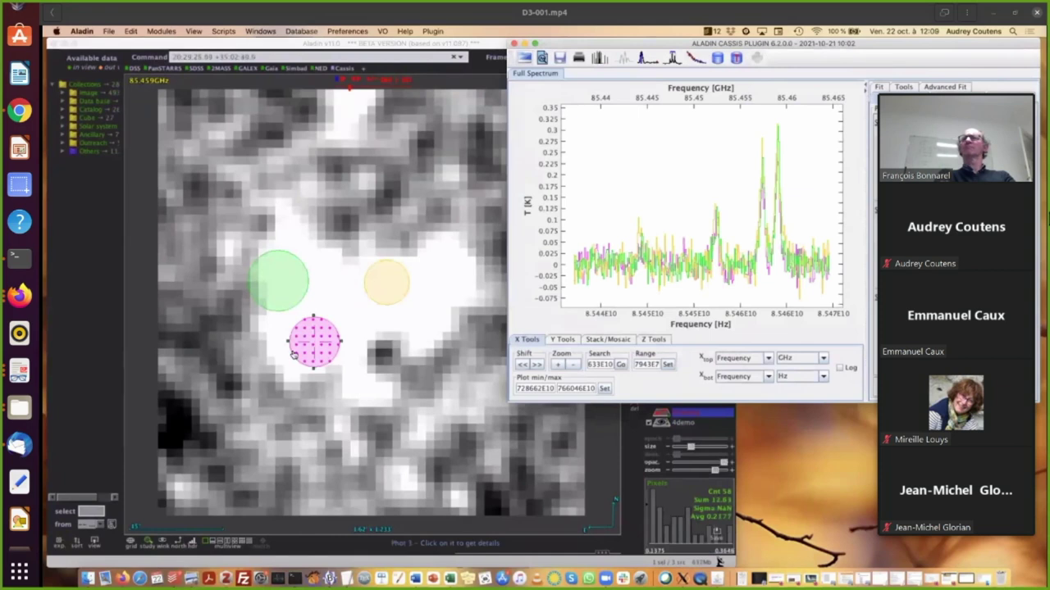
Delete the magenta and yellow circles and their spectra, keeping only the green one
click(276, 43)
click(634, 406)
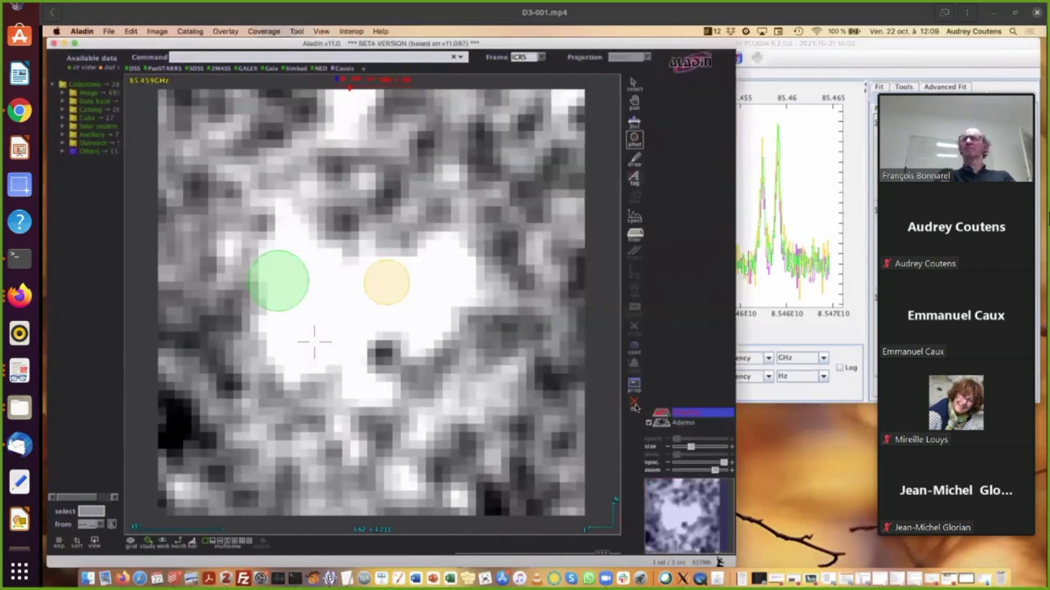
click(531, 318)
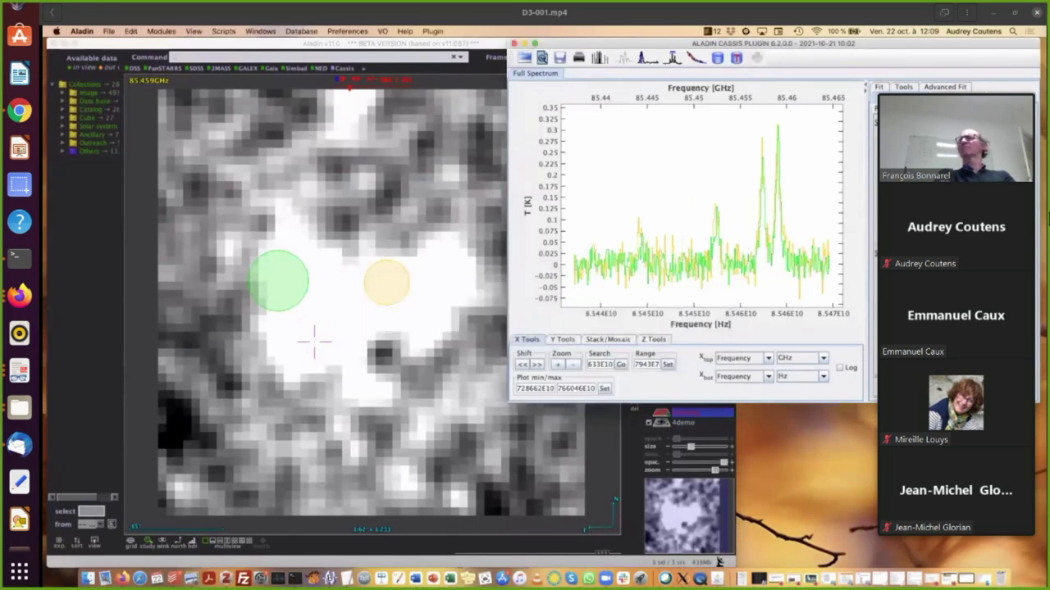
click(531, 318)
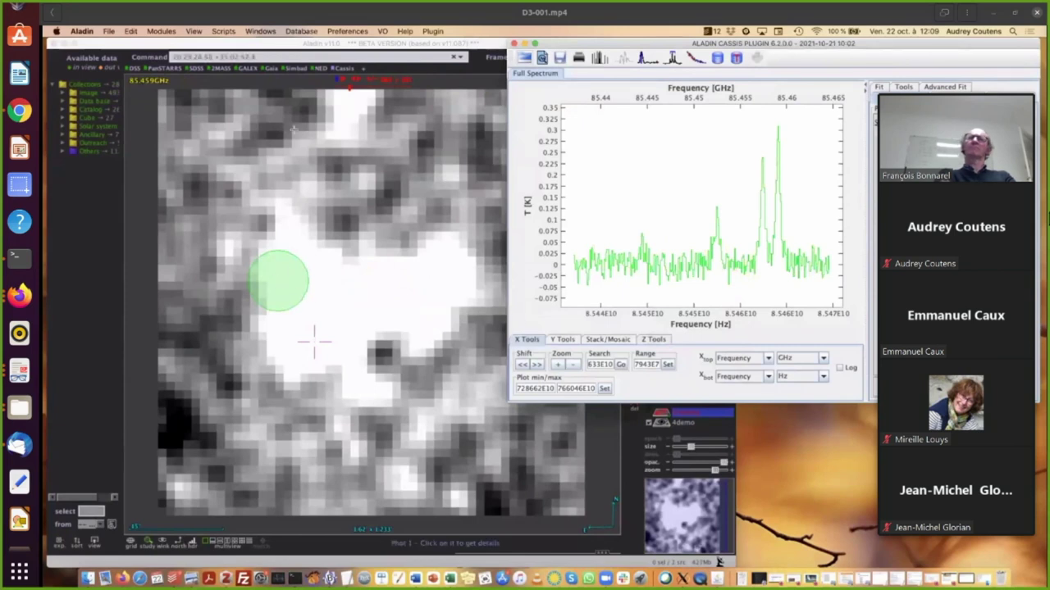
Drag the green circle onto the bright emission so its spectrum peaks near 0.32 K at 85.46 GHz
click(264, 43)
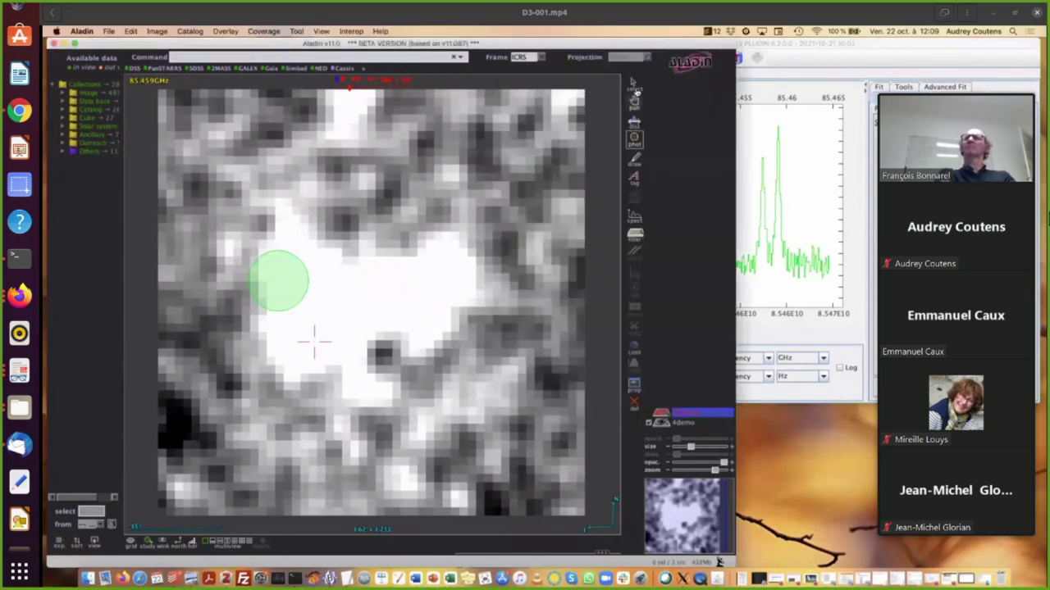
click(633, 83)
click(273, 283)
drag(273, 283, 303, 287)
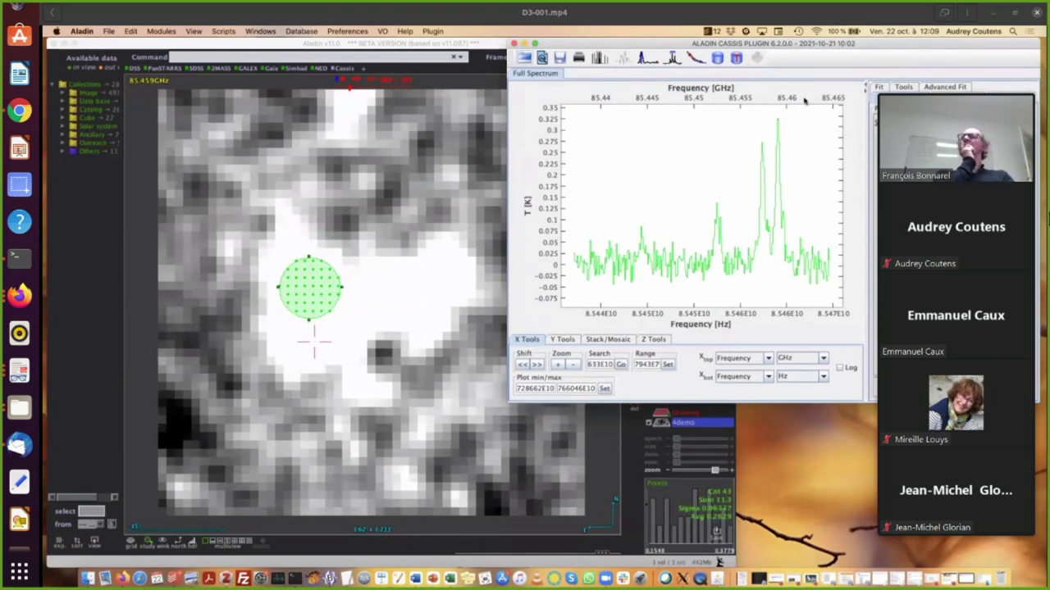
drag(819, 49, 815, 52)
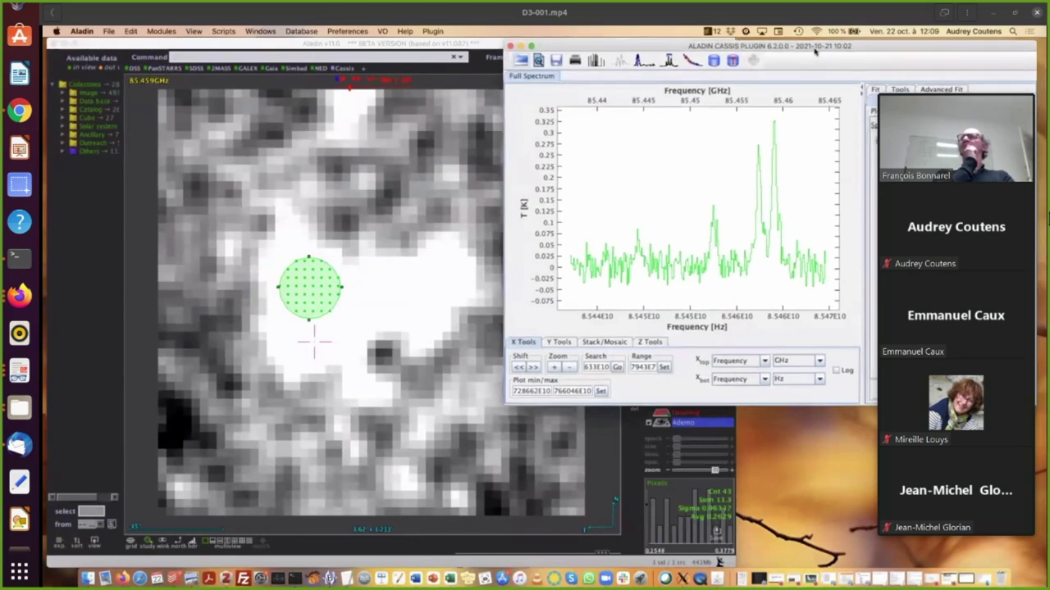
Mark a band at the tallest peak, delete the Plan 1 image, and zoom into the 4demo cube
click(783, 223)
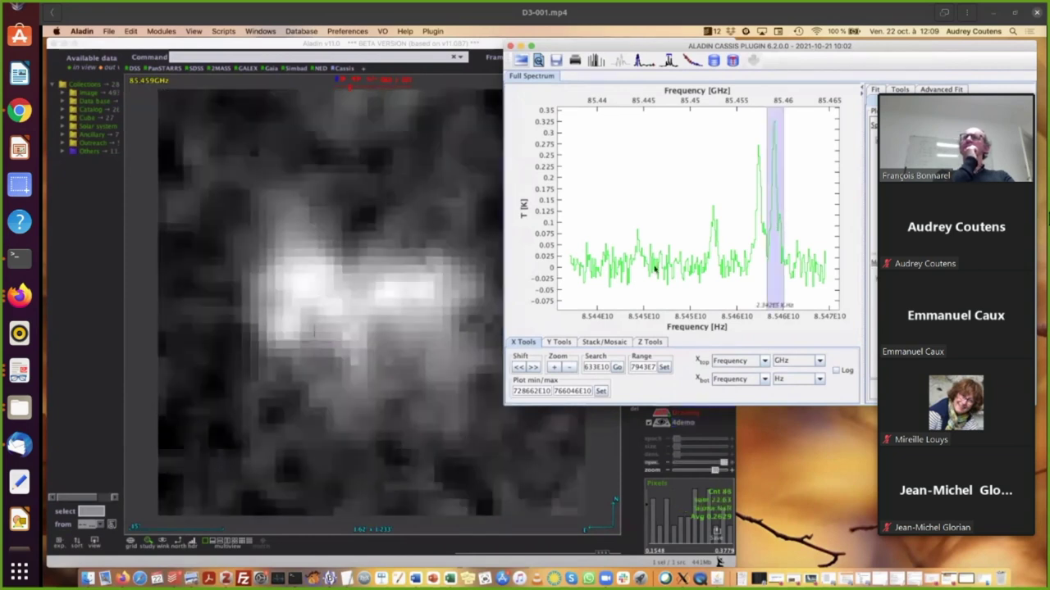
click(286, 45)
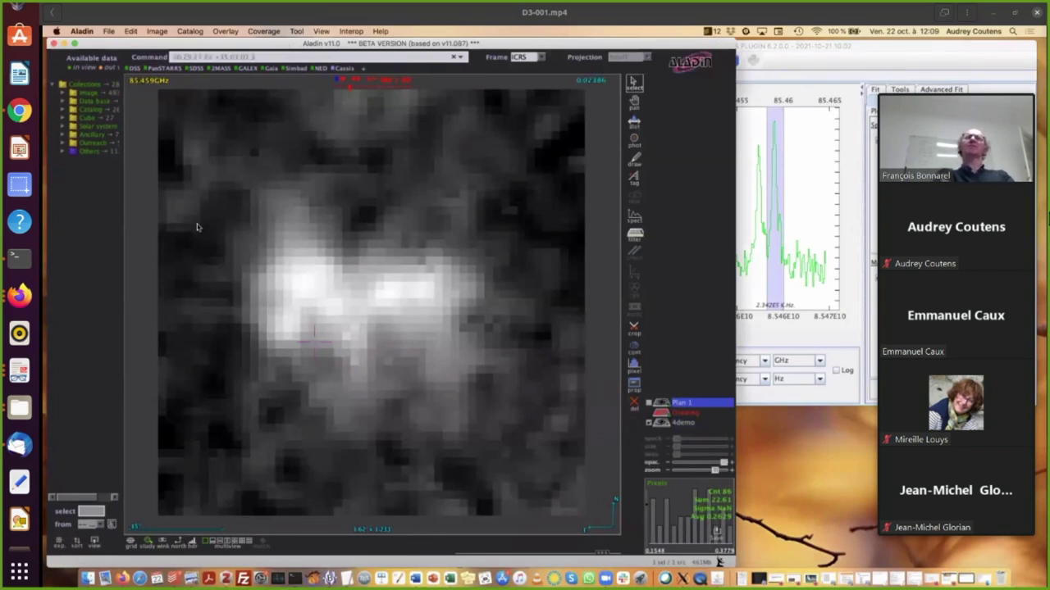
click(635, 403)
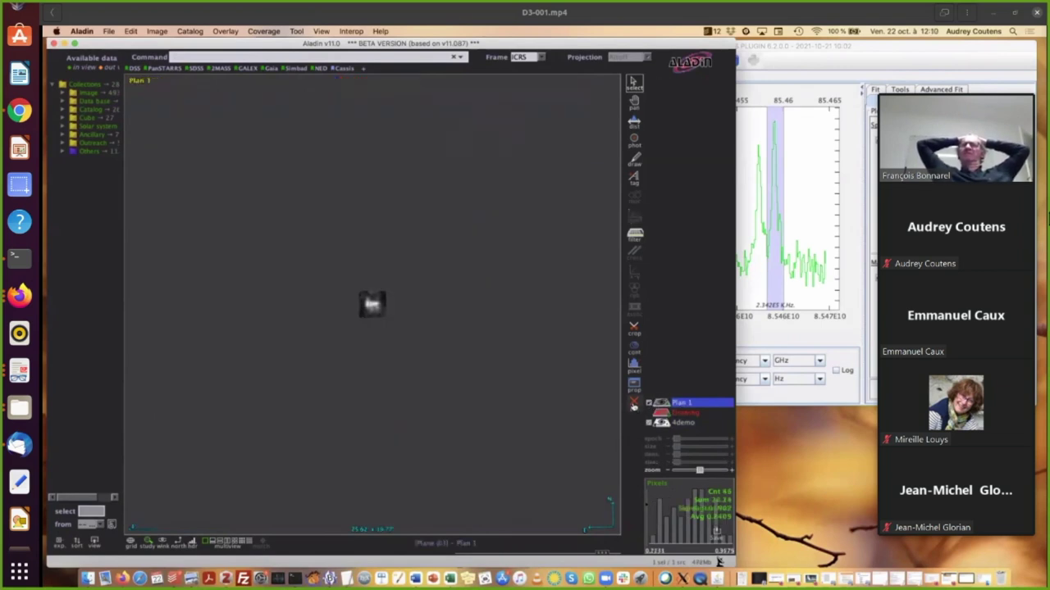
click(633, 405)
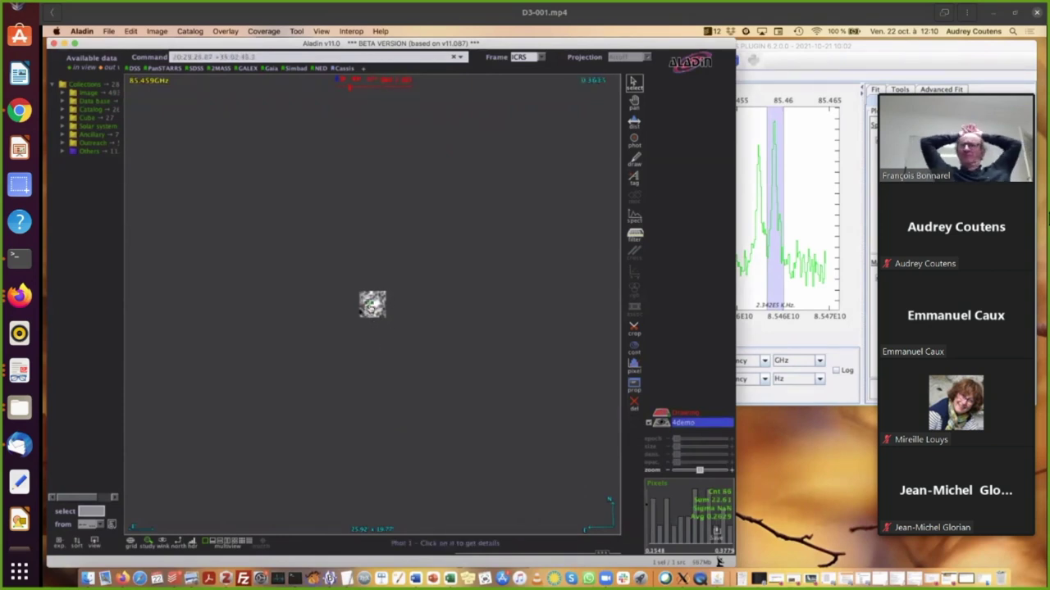
drag(699, 470, 714, 470)
click(522, 292)
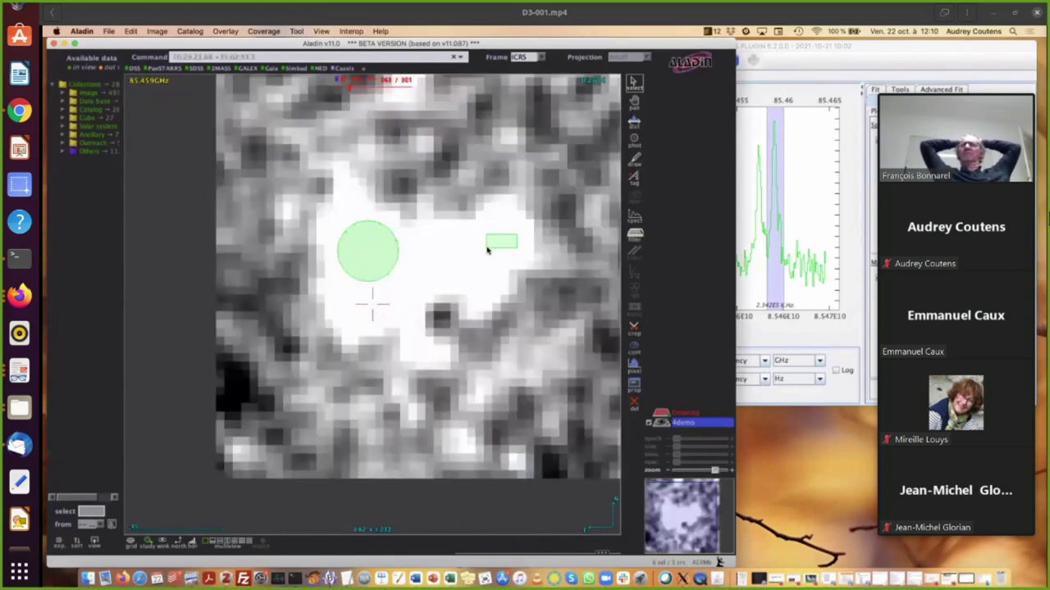
Pan the zoomed cube and display its channel at the tallest peak's frequency
click(633, 99)
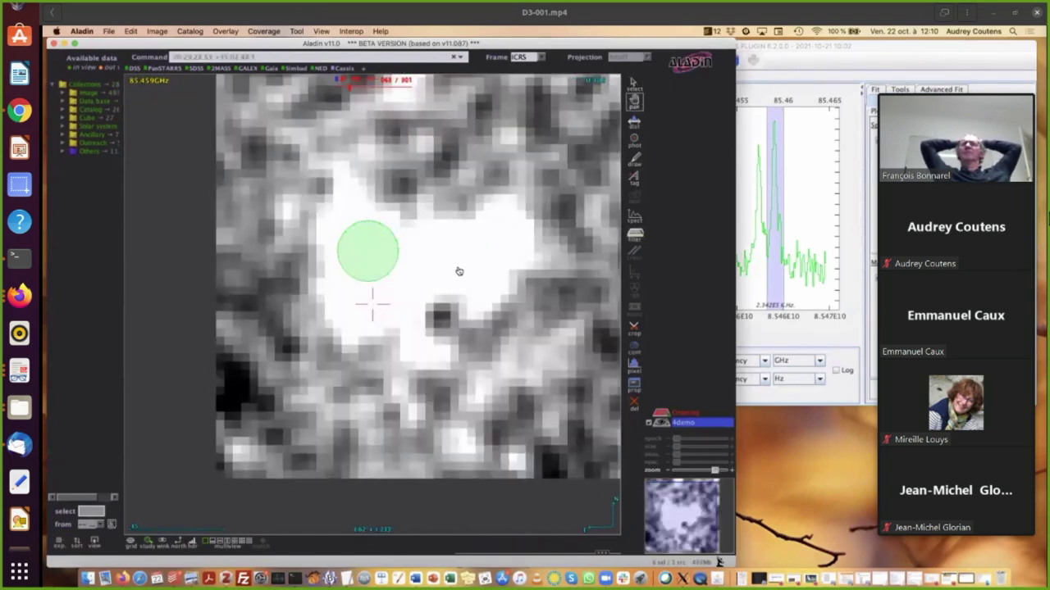
drag(460, 271, 405, 310)
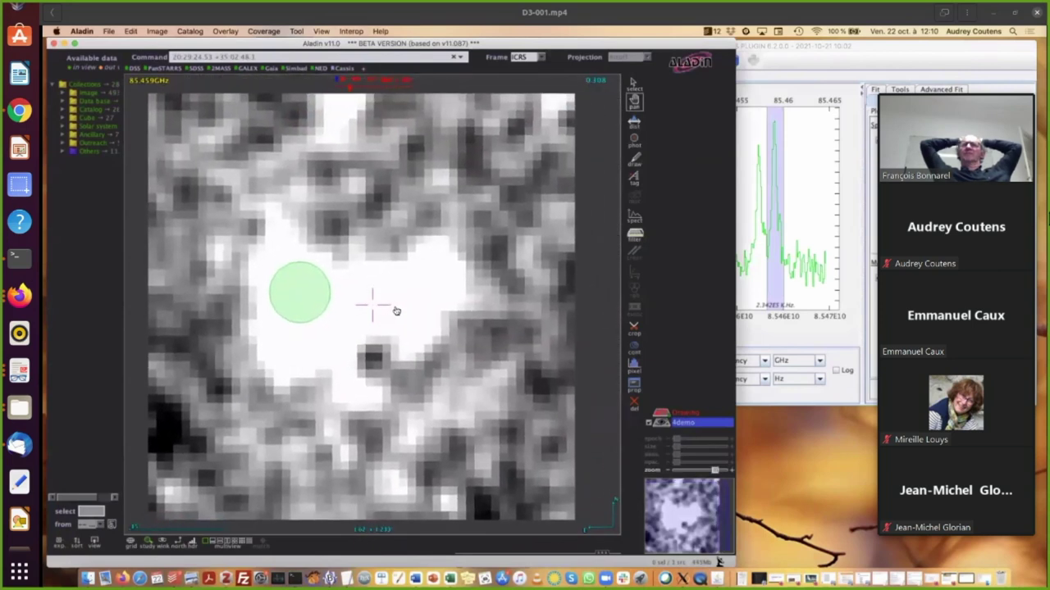
click(834, 46)
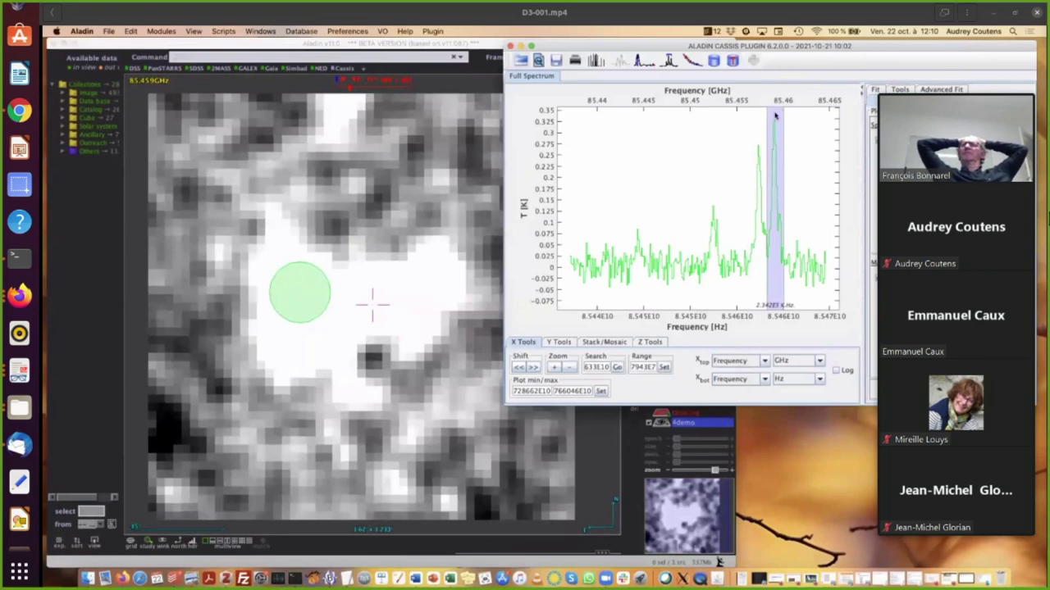
click(778, 143)
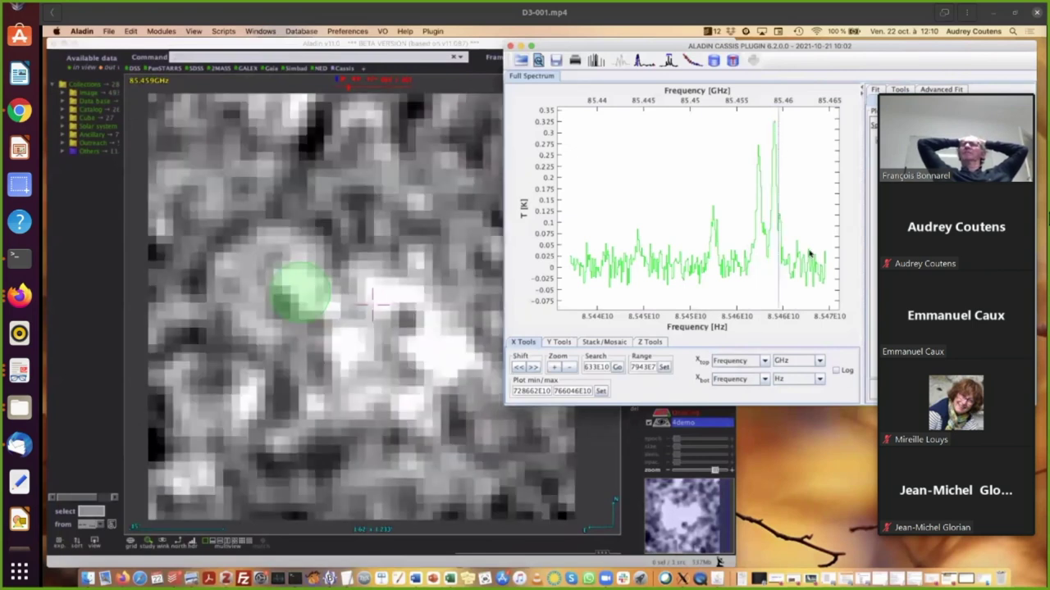
View cube channels at 85.453, 85.444 and 85.449 GHz, then return to the 85.459 GHz peak
click(712, 232)
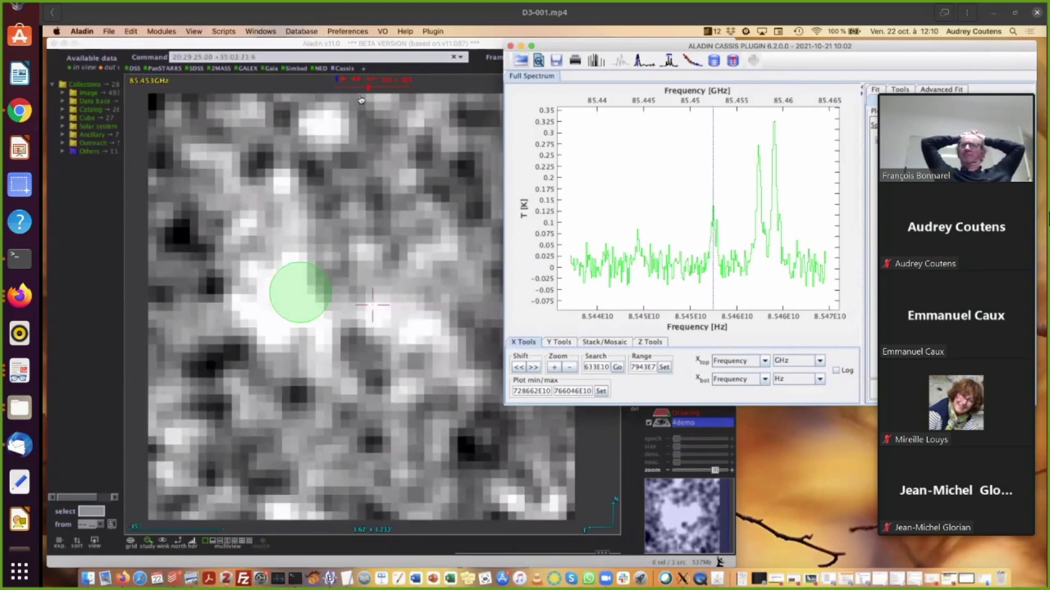
click(639, 265)
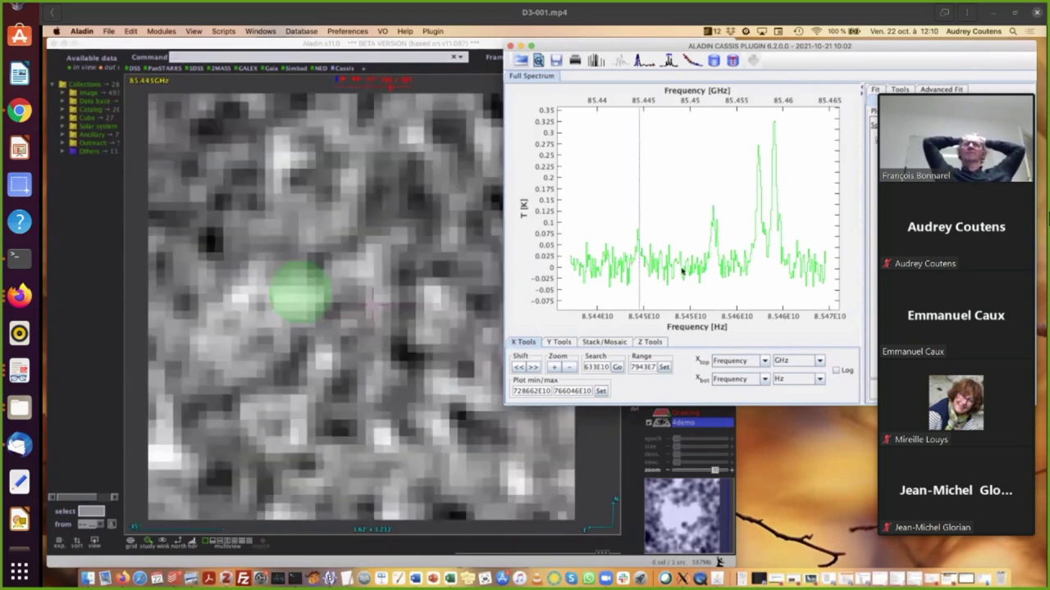
click(682, 272)
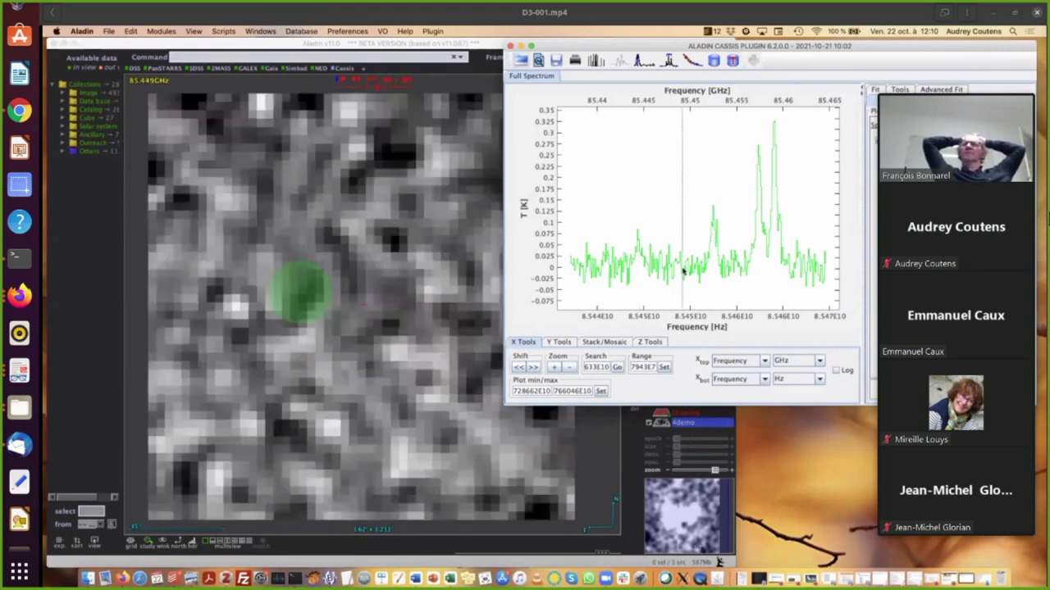
click(773, 128)
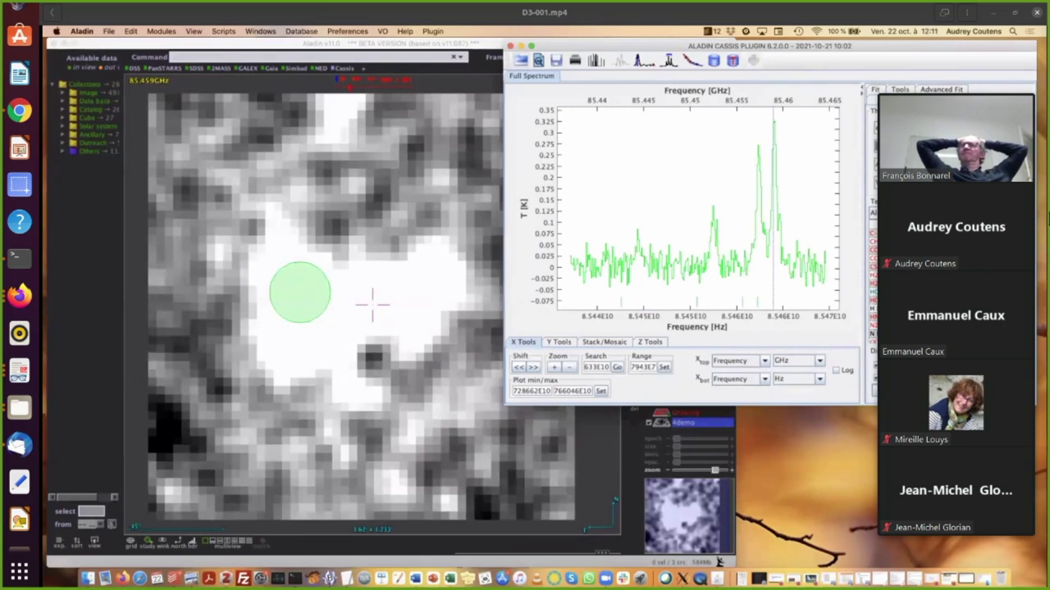
Read the CH3CCH line labels, including the 5_1–4_1 transition at the tallest peak near 85.46 GHz
mouse_move(619, 305)
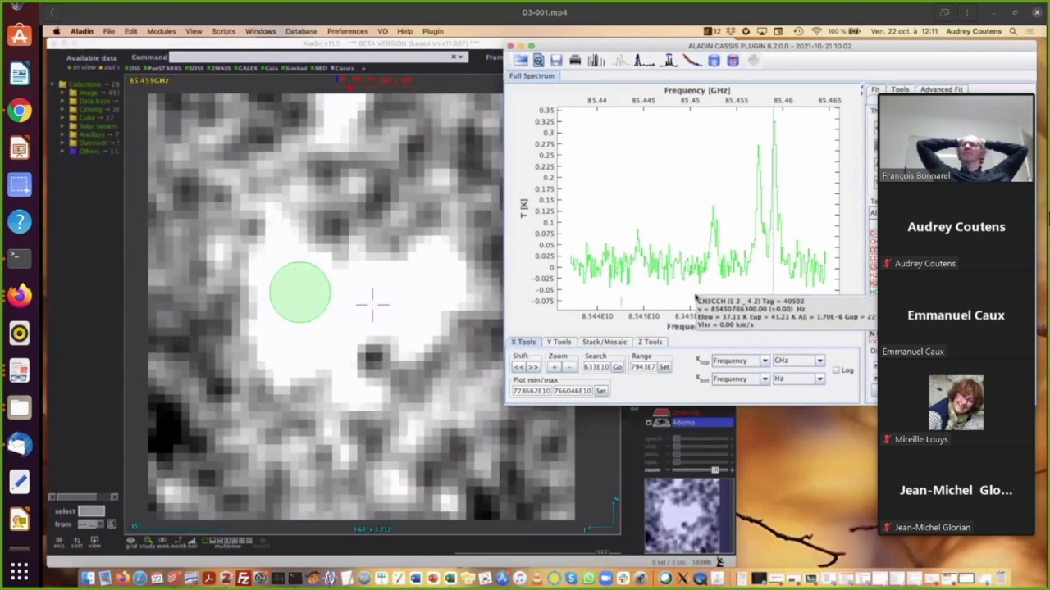
mouse_move(758, 303)
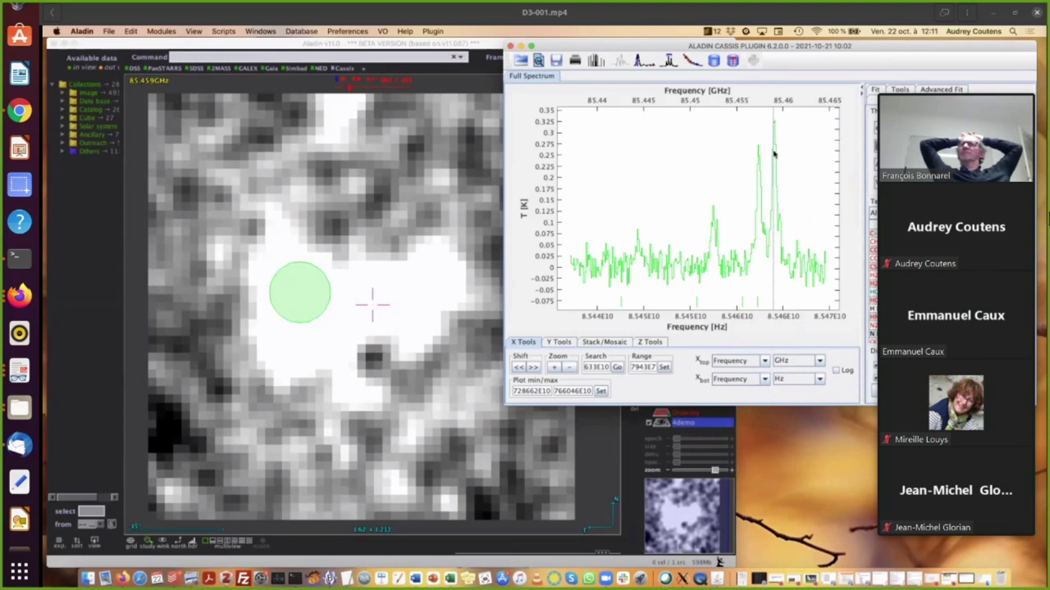
Show velocity on the top axis with Freq Ref 85457.3003 MHz, putting 0 km/s at CH3CCH (5_0–4_0)
click(726, 363)
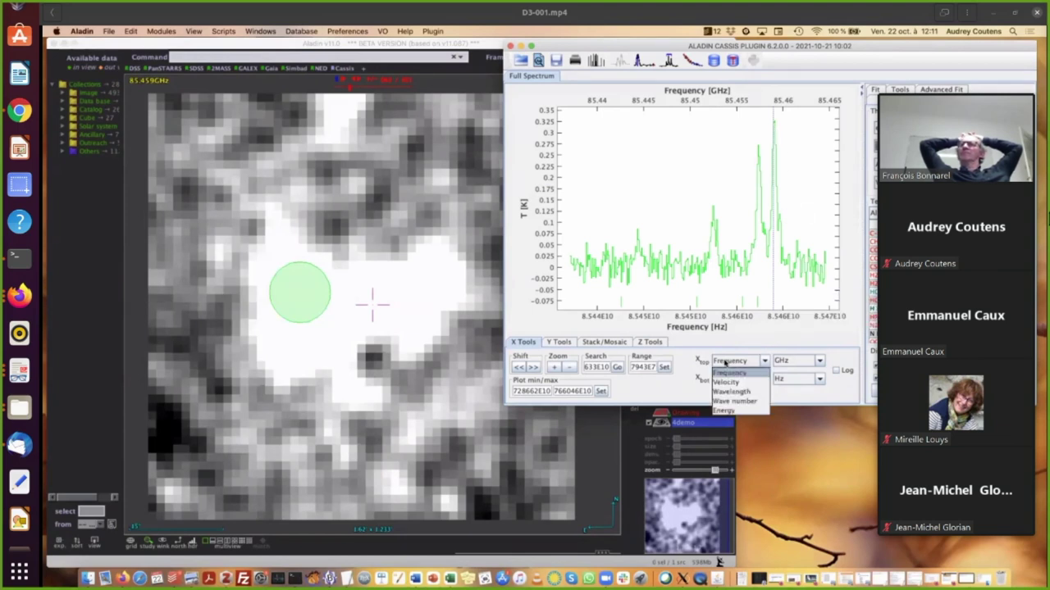
click(724, 383)
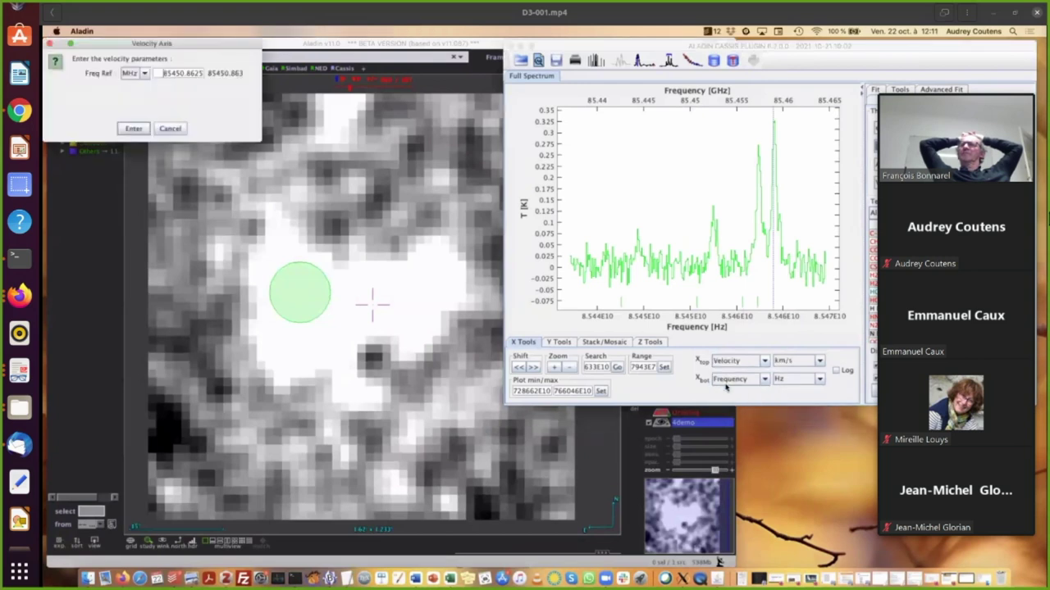
drag(182, 43, 337, 129)
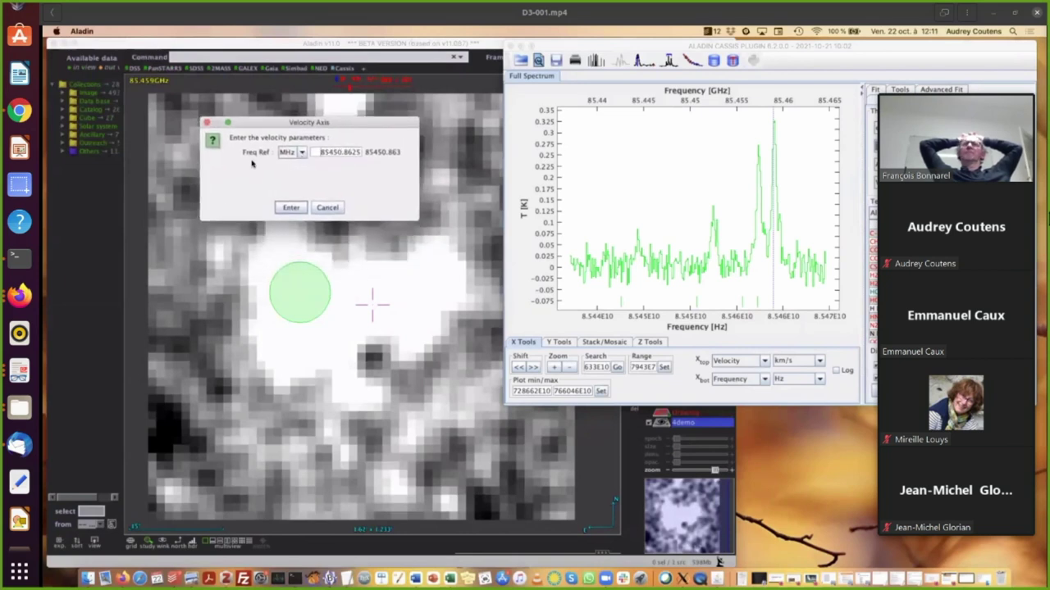
click(291, 207)
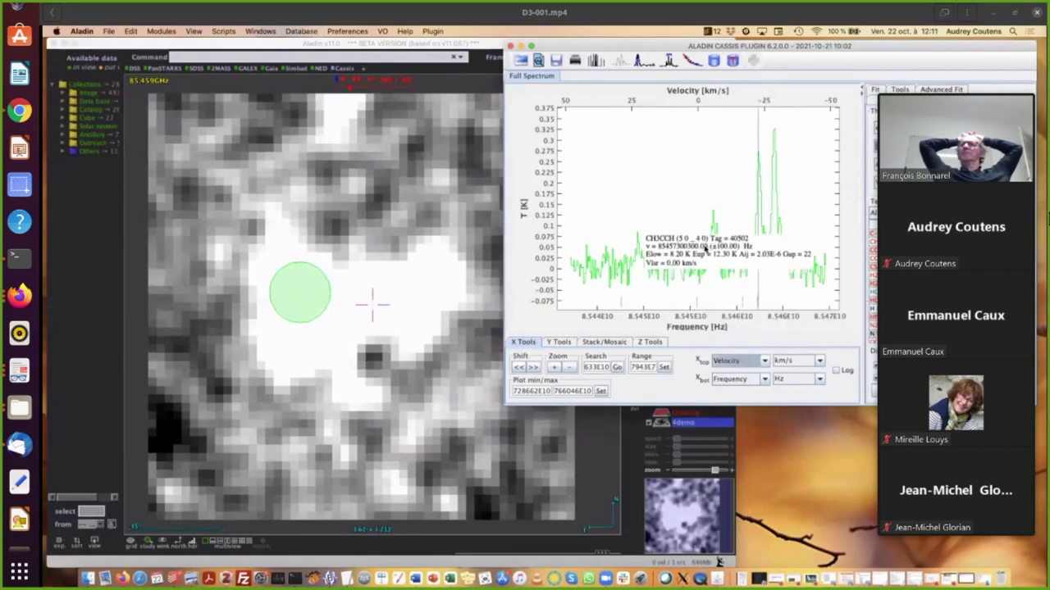
click(738, 362)
click(726, 383)
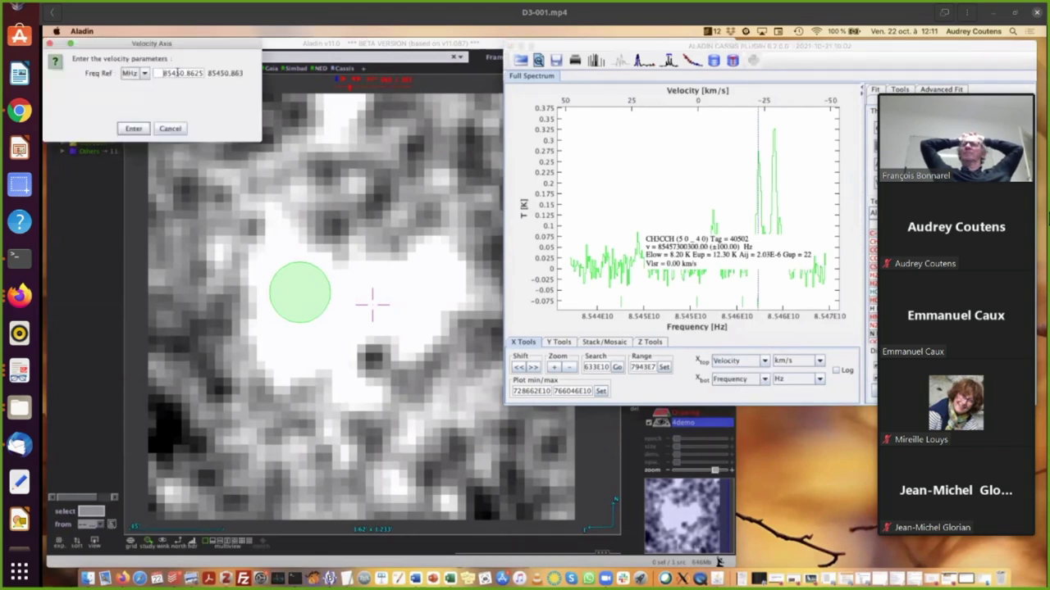
drag(179, 72, 222, 74)
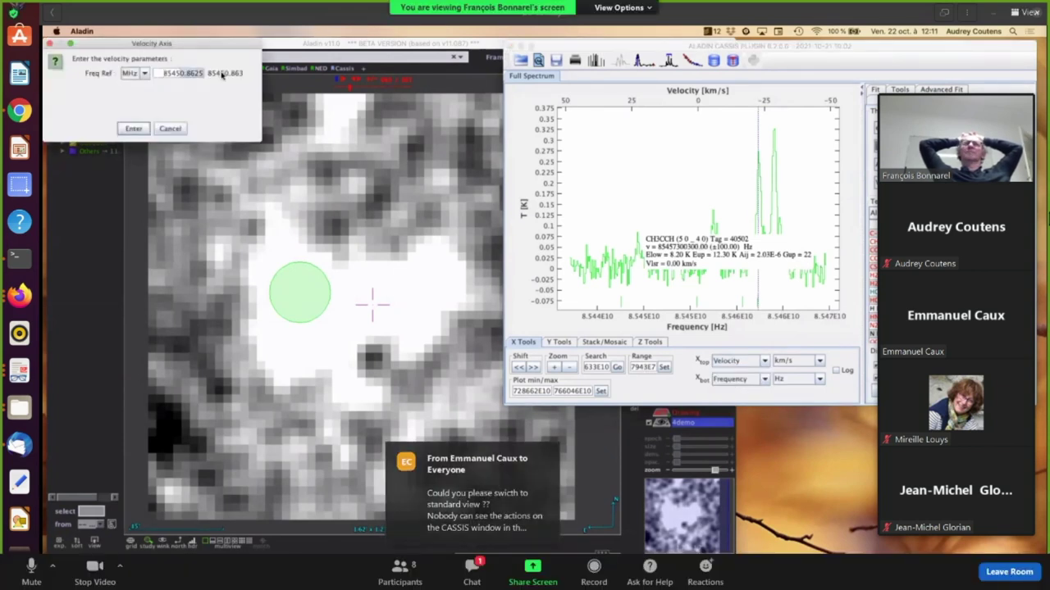
text(7.3003)
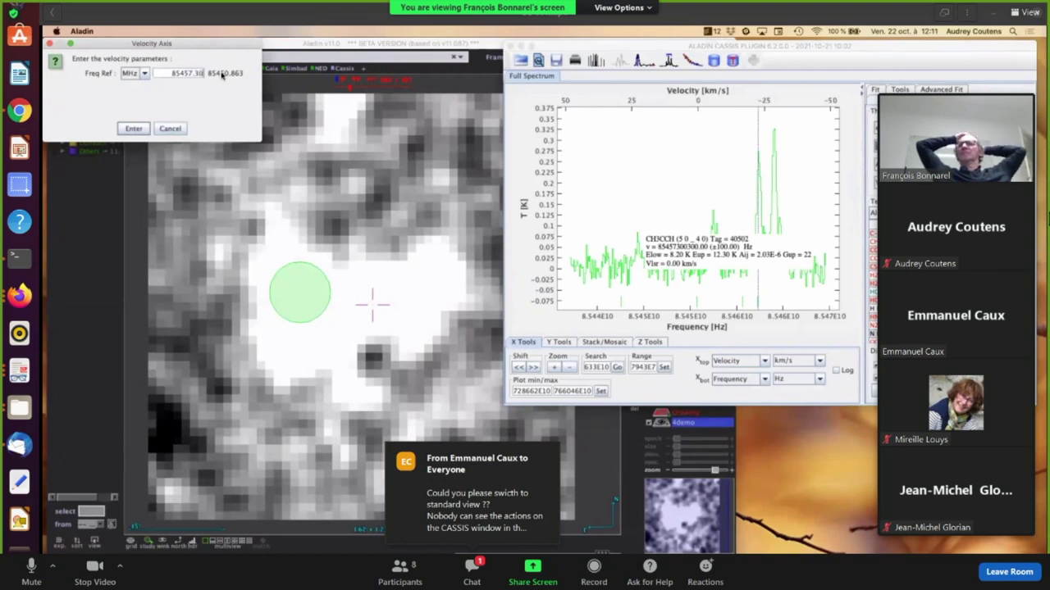
click(134, 129)
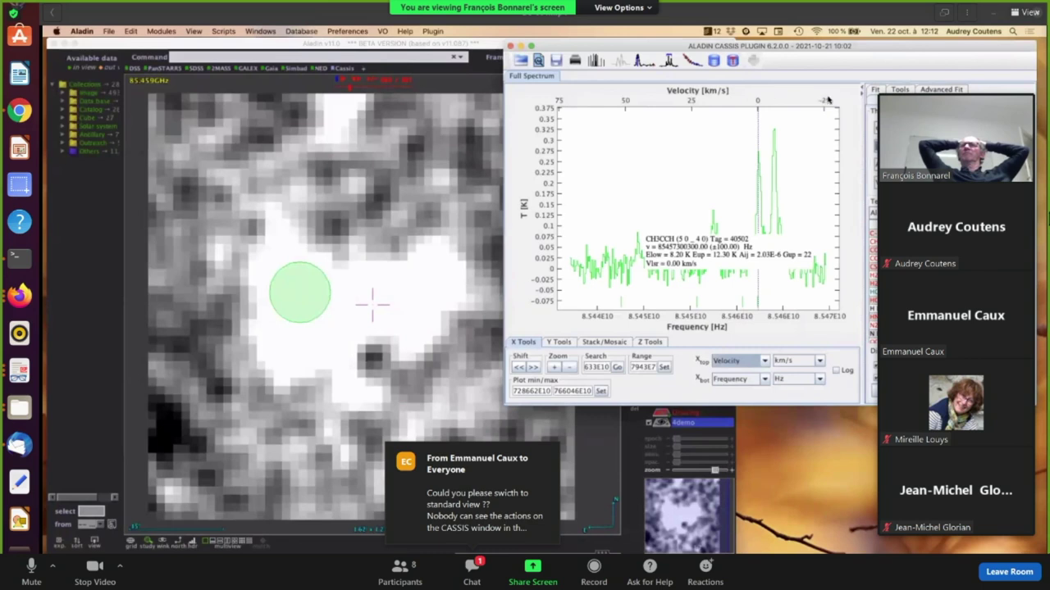
Move the CH3CCH label aside, box-zoom onto the tallest peak, and collapse the overlapping video panel
drag(771, 256, 698, 277)
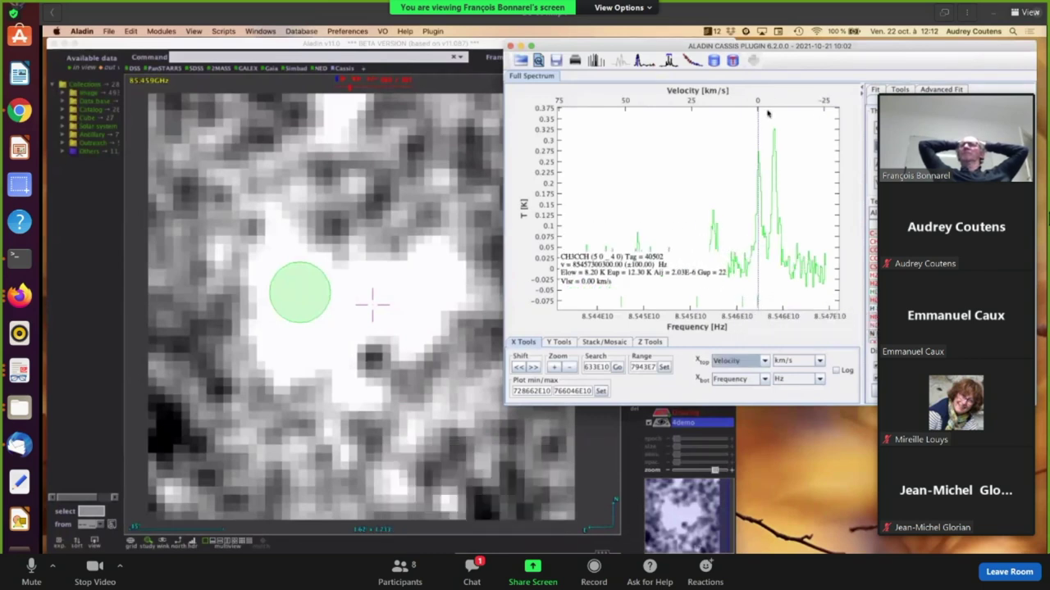
drag(766, 117, 785, 297)
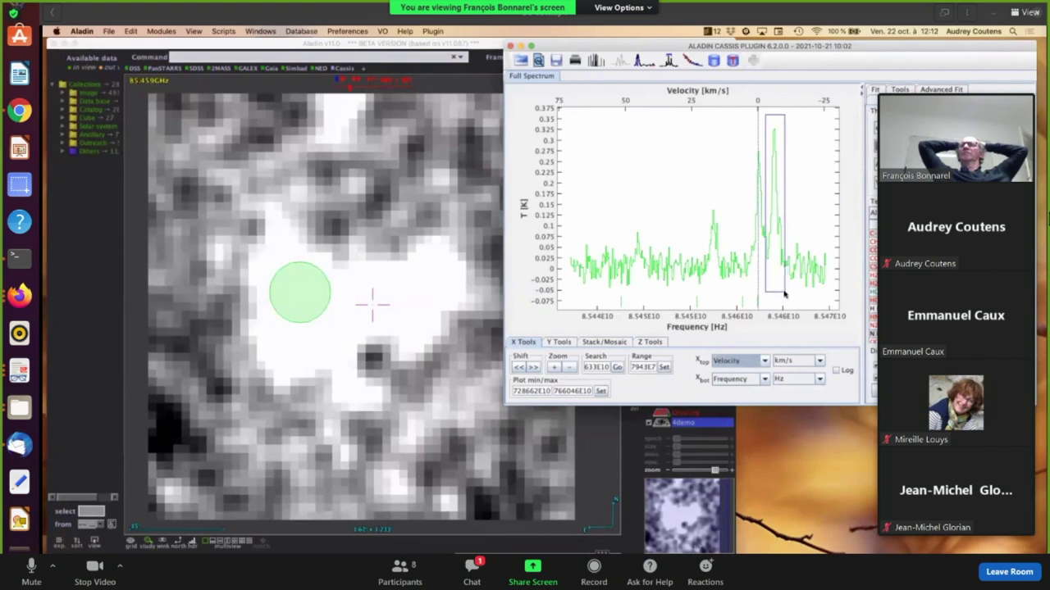
drag(784, 295, 786, 297)
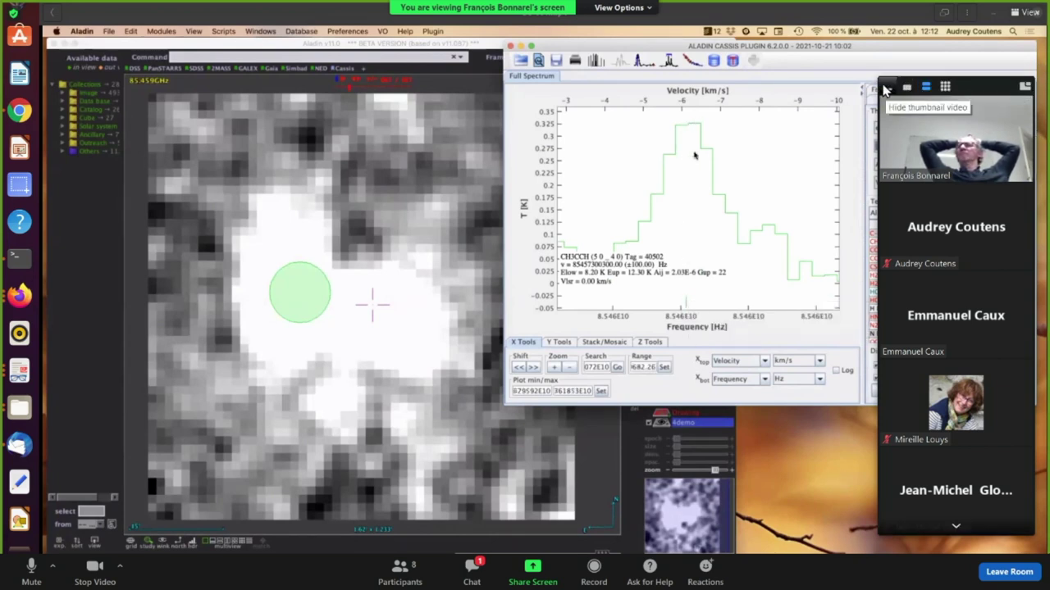
click(886, 89)
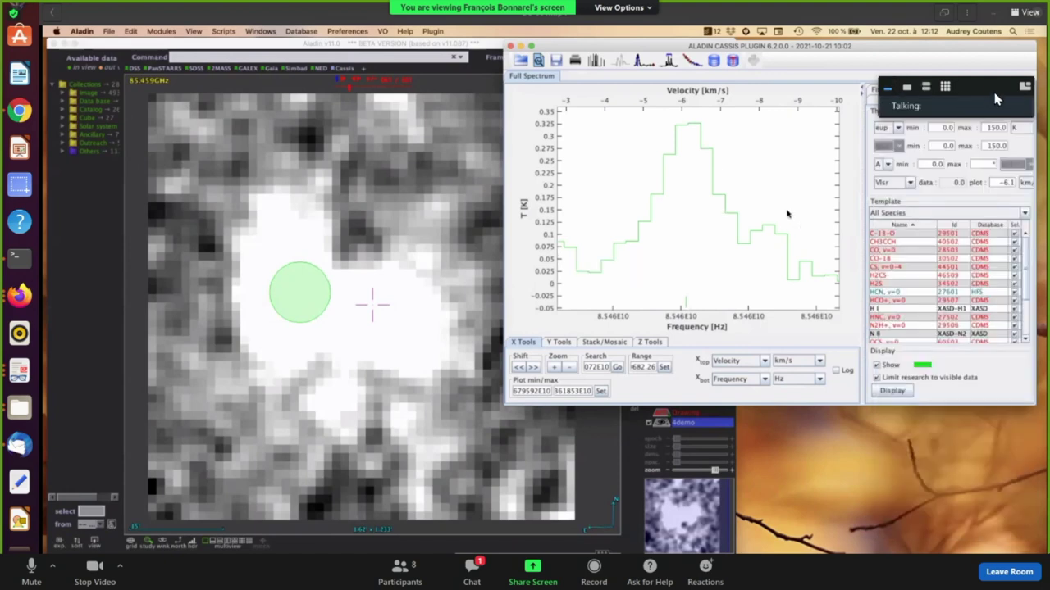
drag(984, 100, 1000, 556)
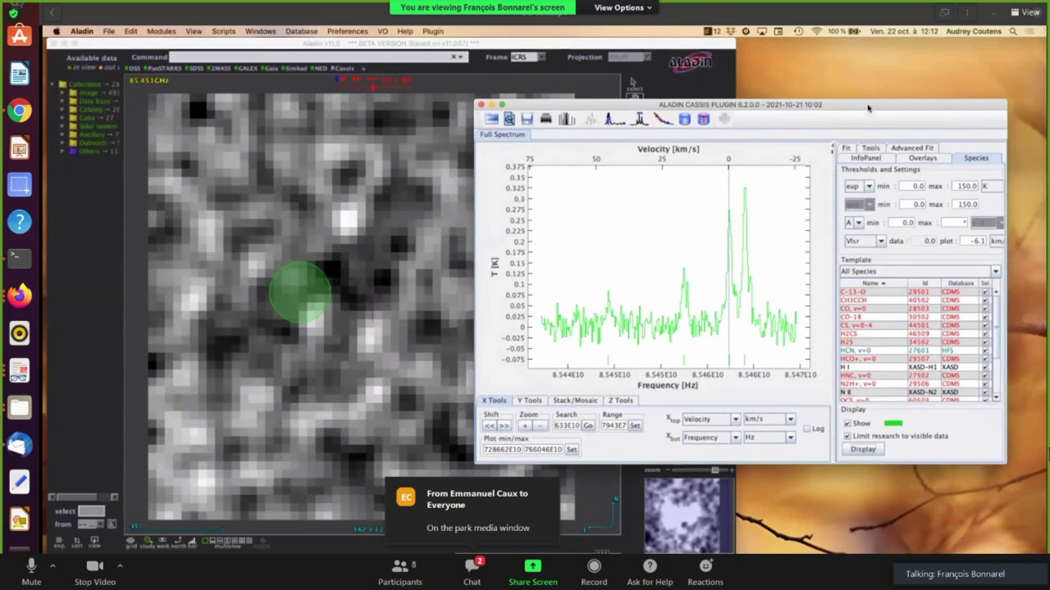
Add CH3CCH as an Advanced Fit component, yielding a four-Gaussian fit with VLSR -6.2082 km/s
click(900, 149)
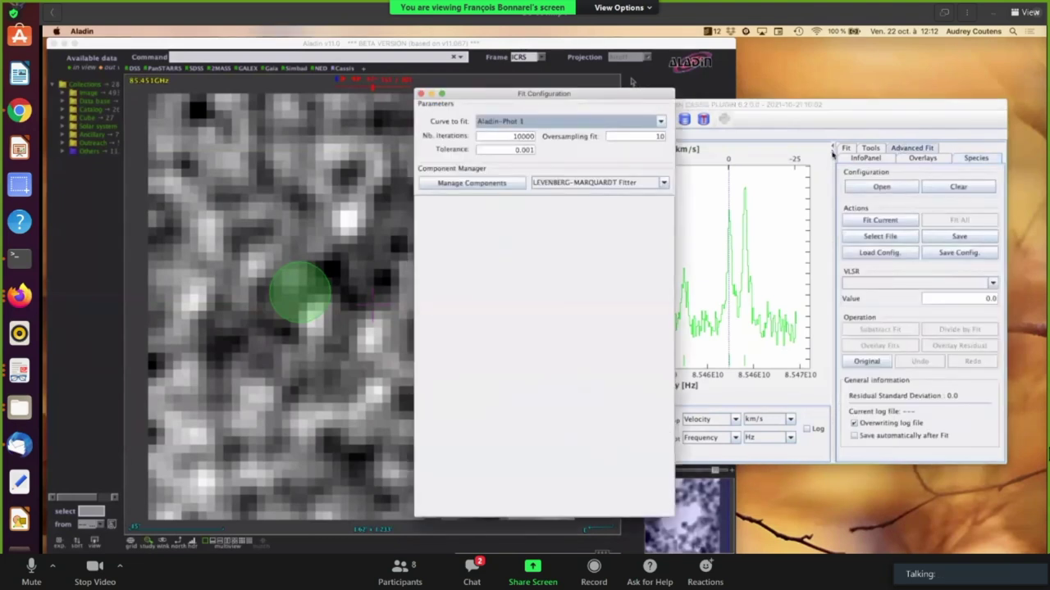
drag(652, 95, 414, 93)
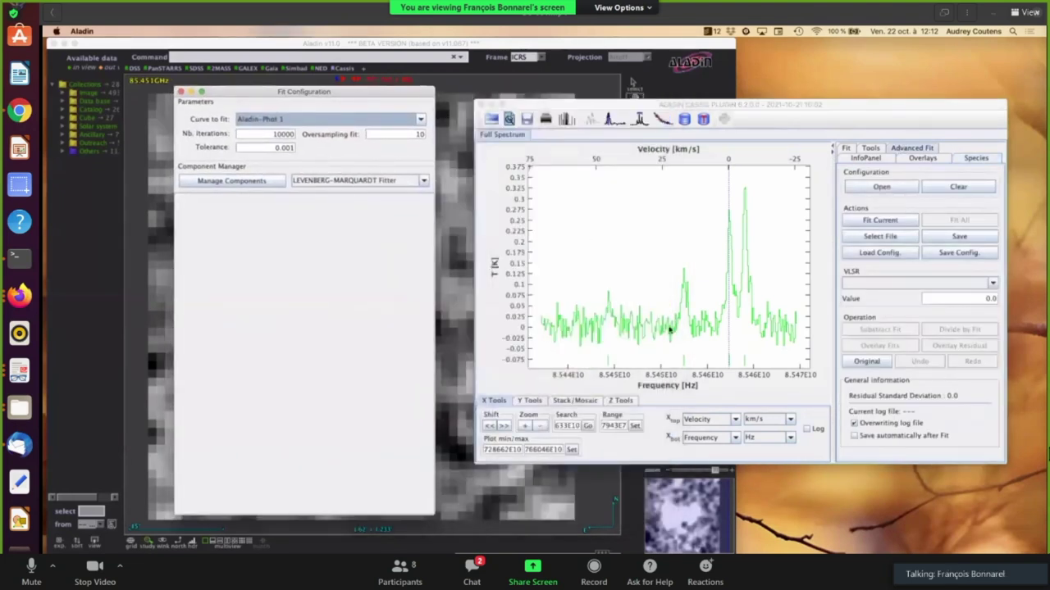
click(743, 359)
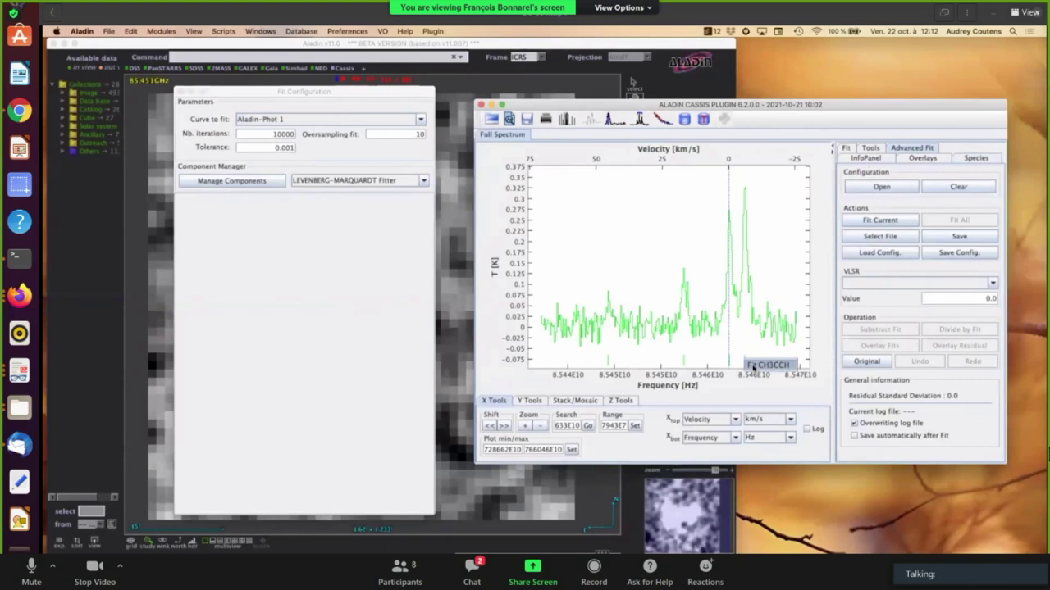
click(752, 366)
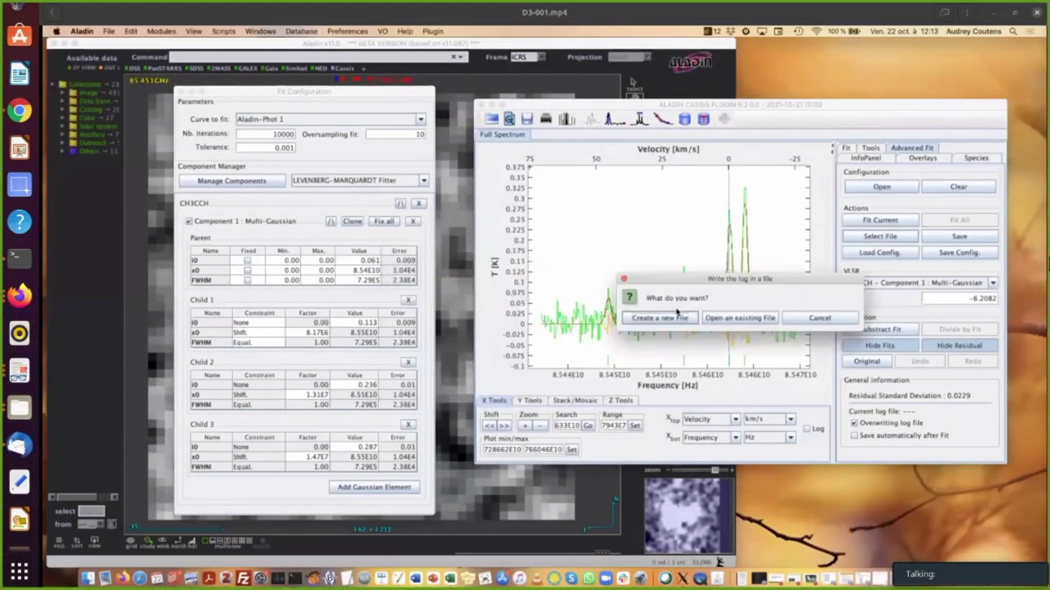
Save the fit log as CH3CCH_demo.rotd, overwriting the existing file
click(667, 319)
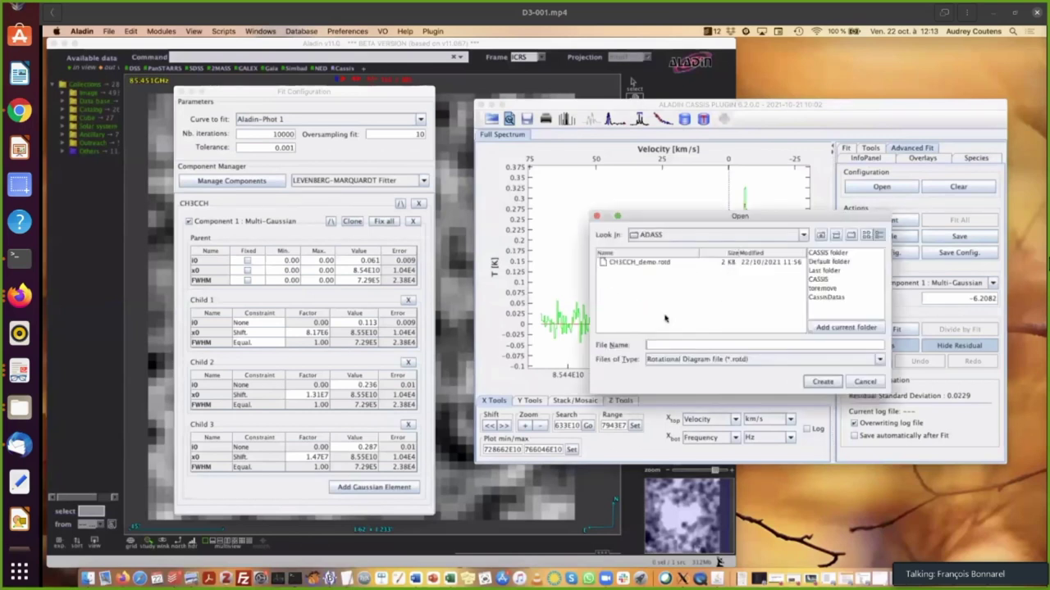
click(653, 261)
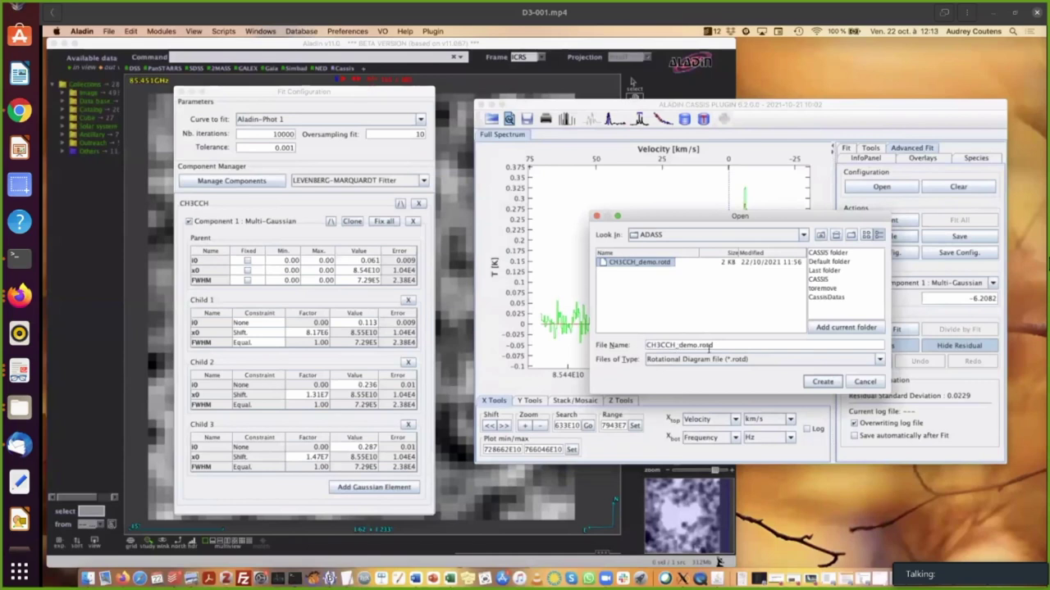
click(823, 382)
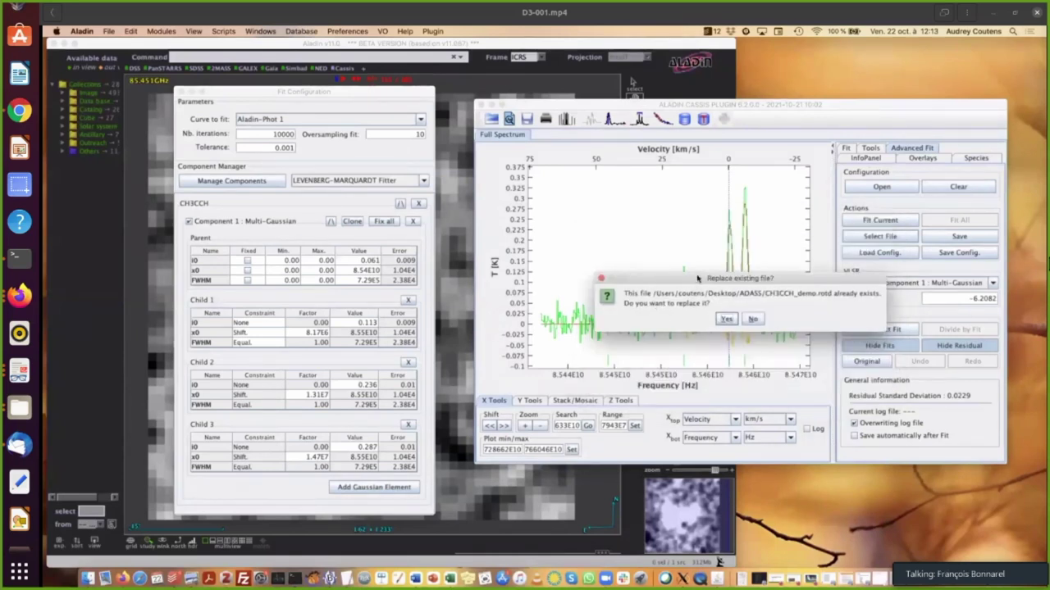
drag(697, 280, 683, 279)
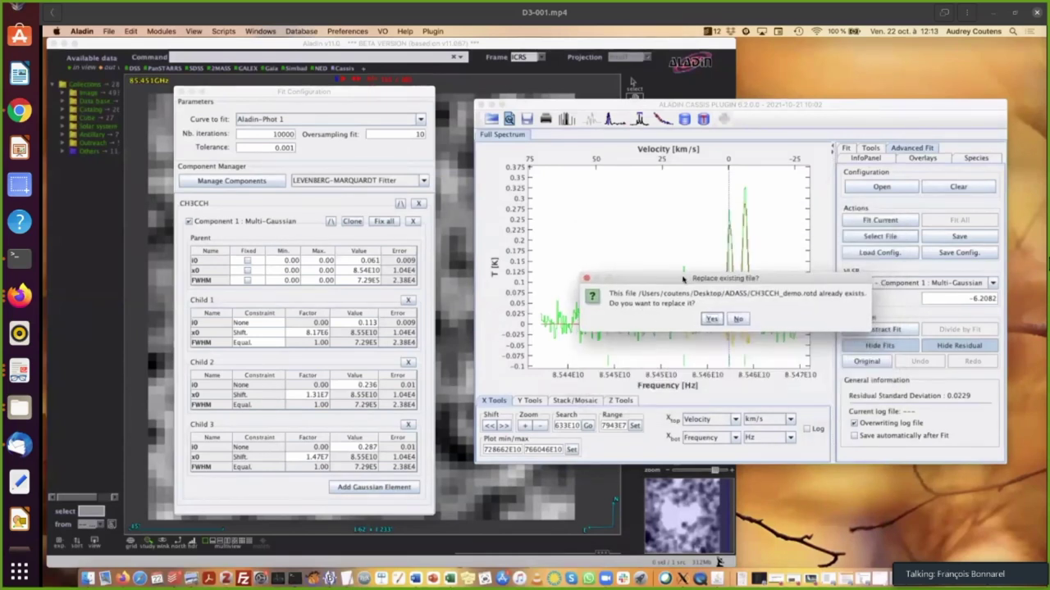
click(712, 320)
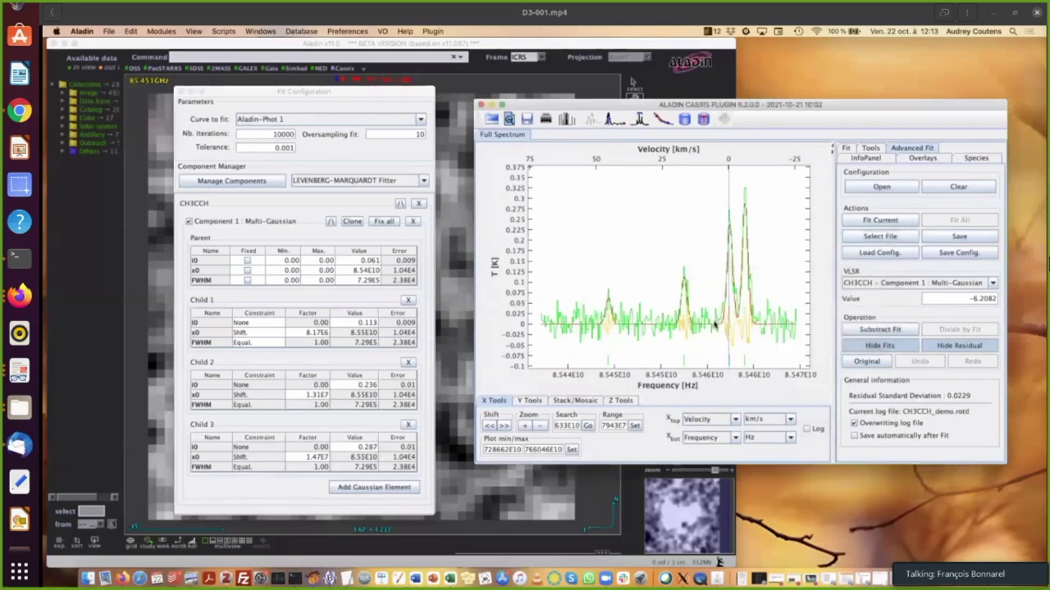
click(958, 236)
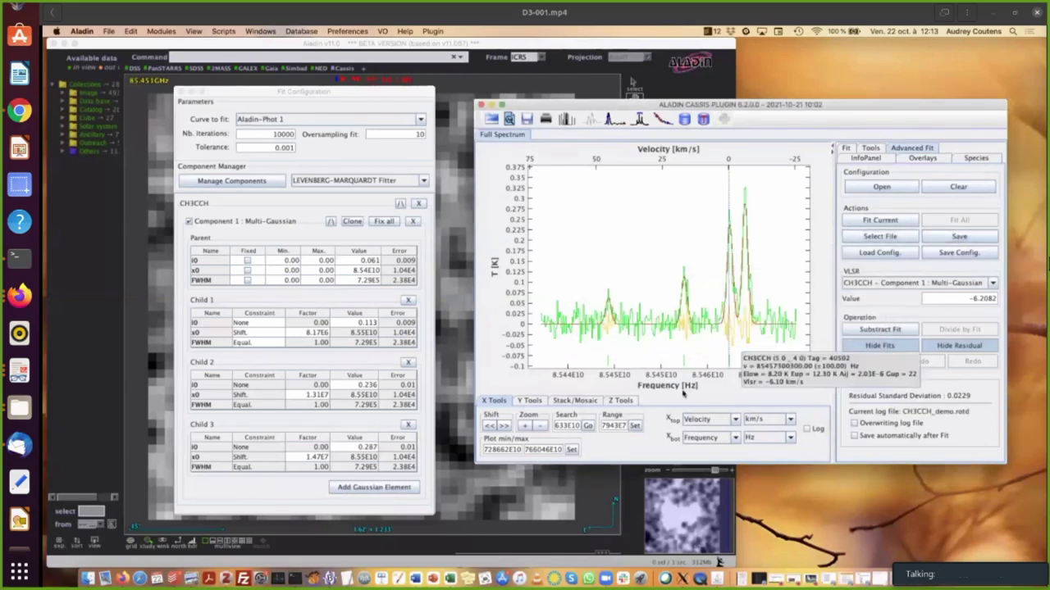
Start a new rotational diagram from CH3CCH_demo.rotd with a calibration error of 2
click(661, 120)
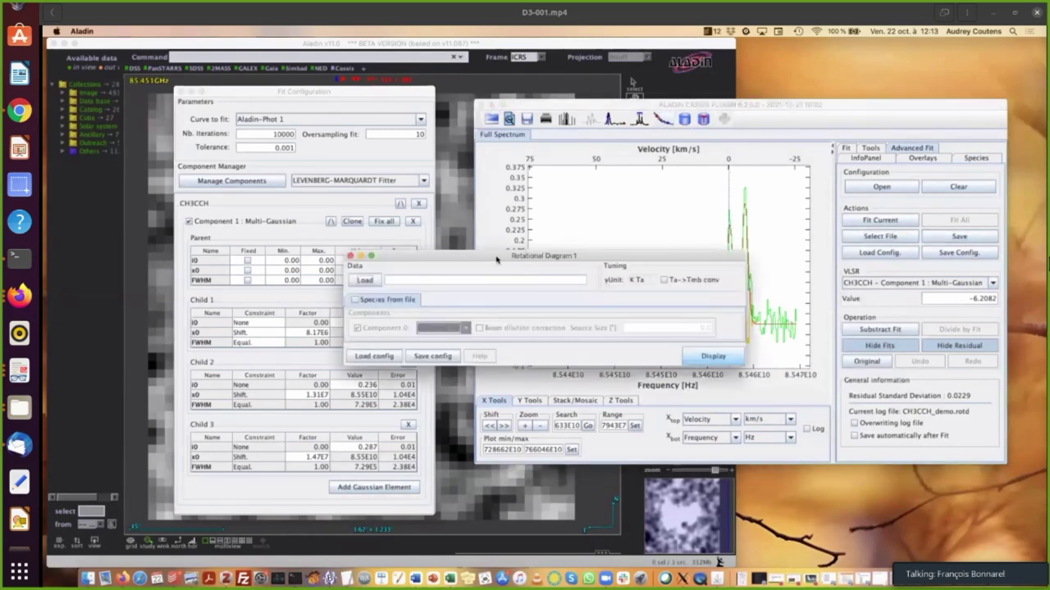
click(363, 280)
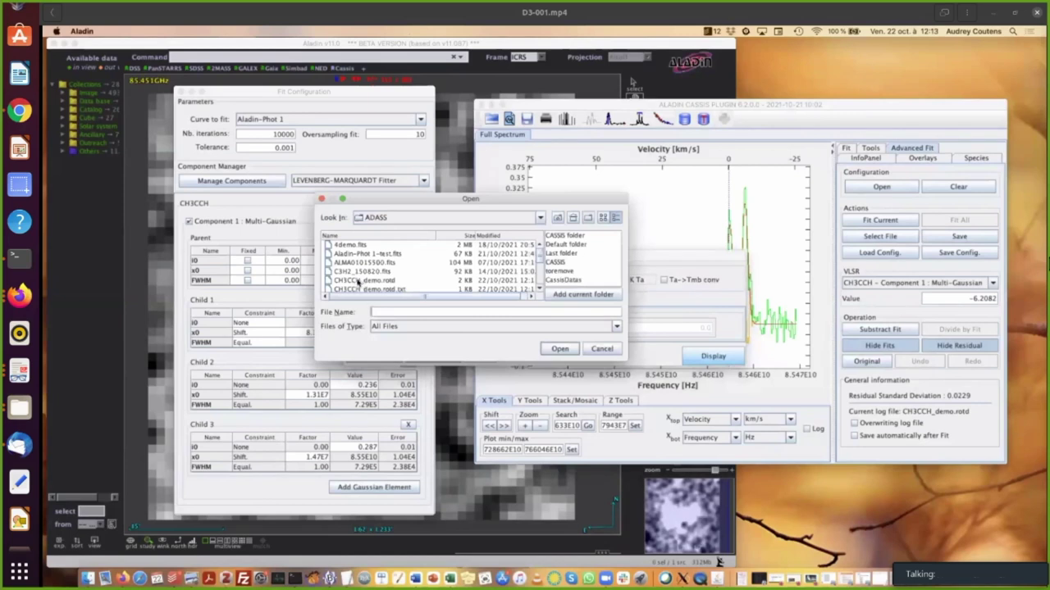
click(359, 284)
click(558, 349)
double_click(382, 277)
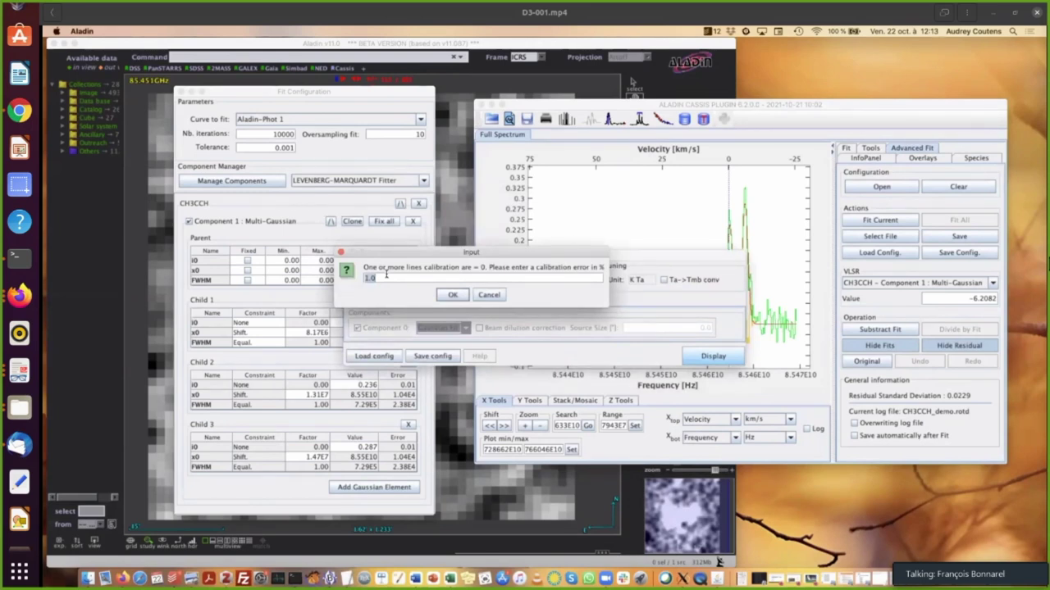
text(20)
click(452, 296)
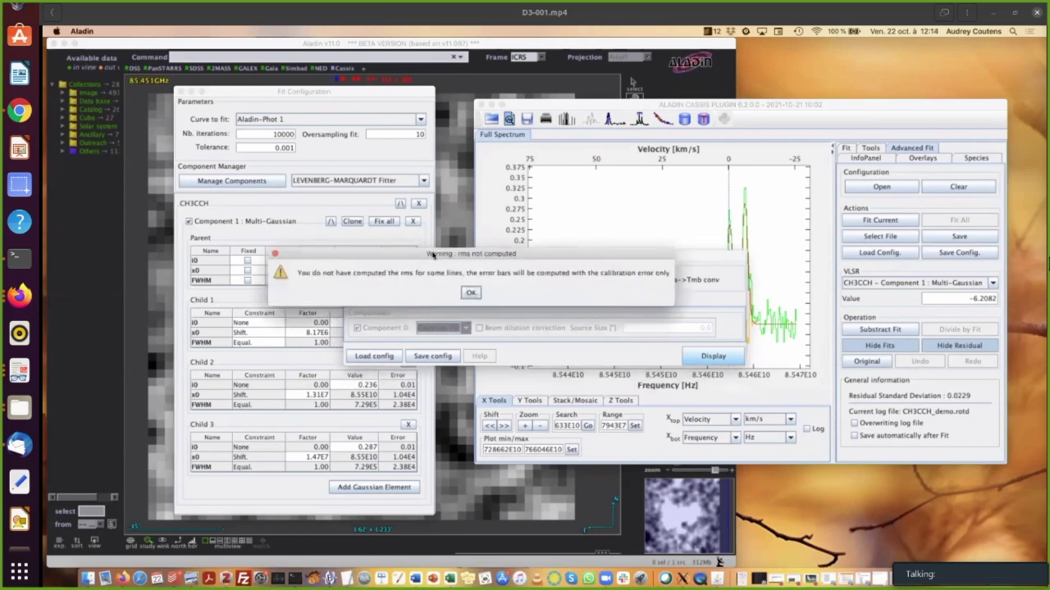
Dismiss the rms warning, enable Ta->Tmb conversion, and display the rotational diagram
drag(432, 255, 452, 250)
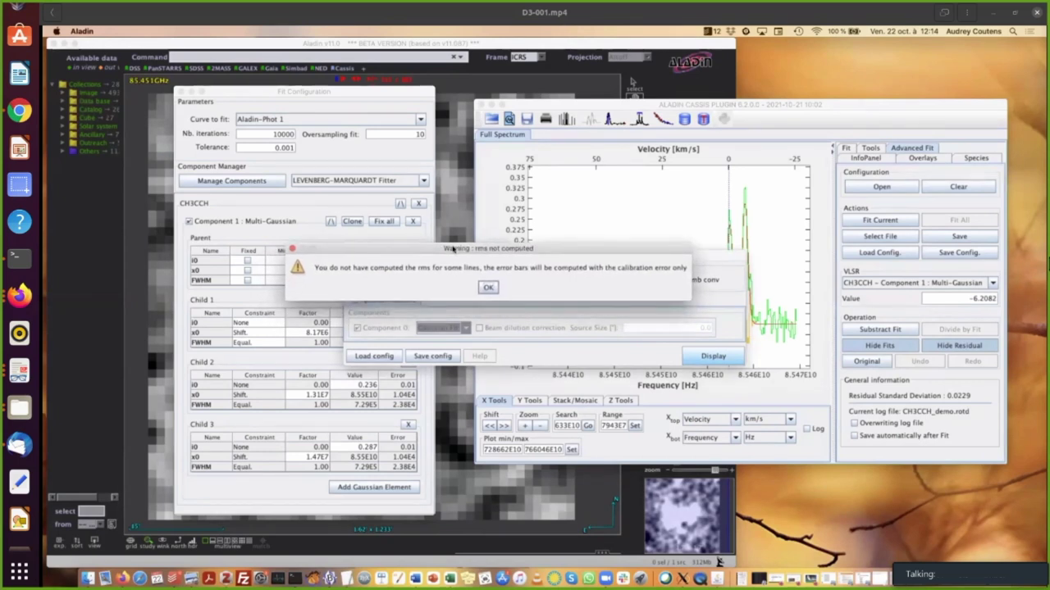
click(488, 286)
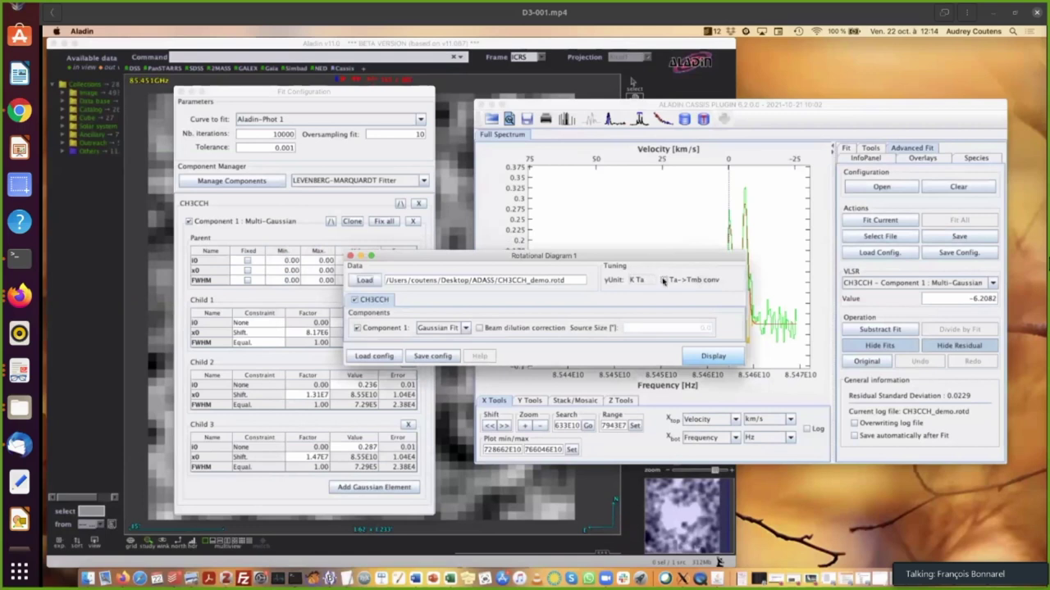
click(663, 281)
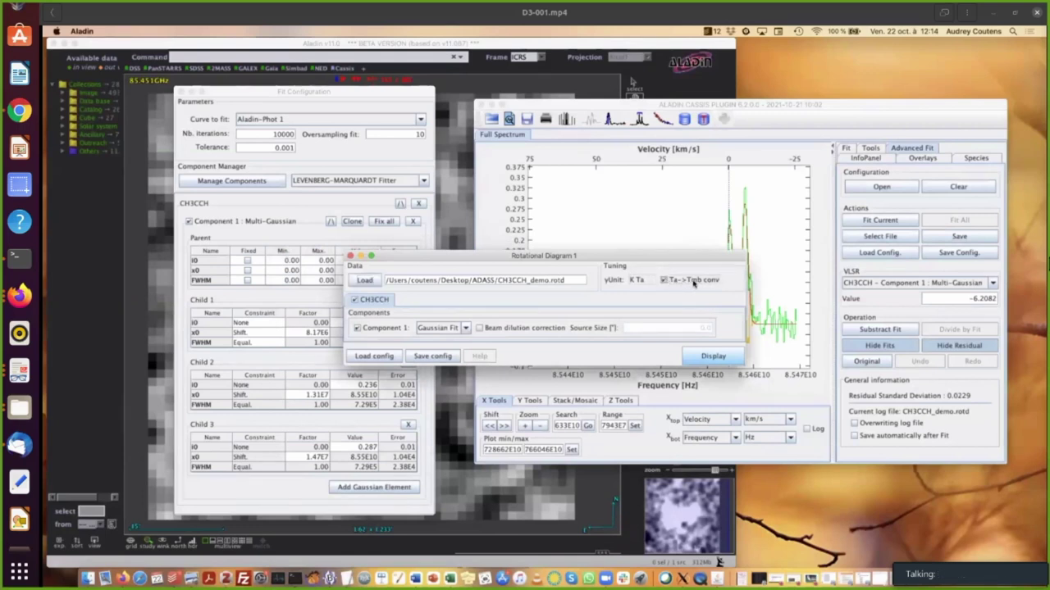
click(697, 357)
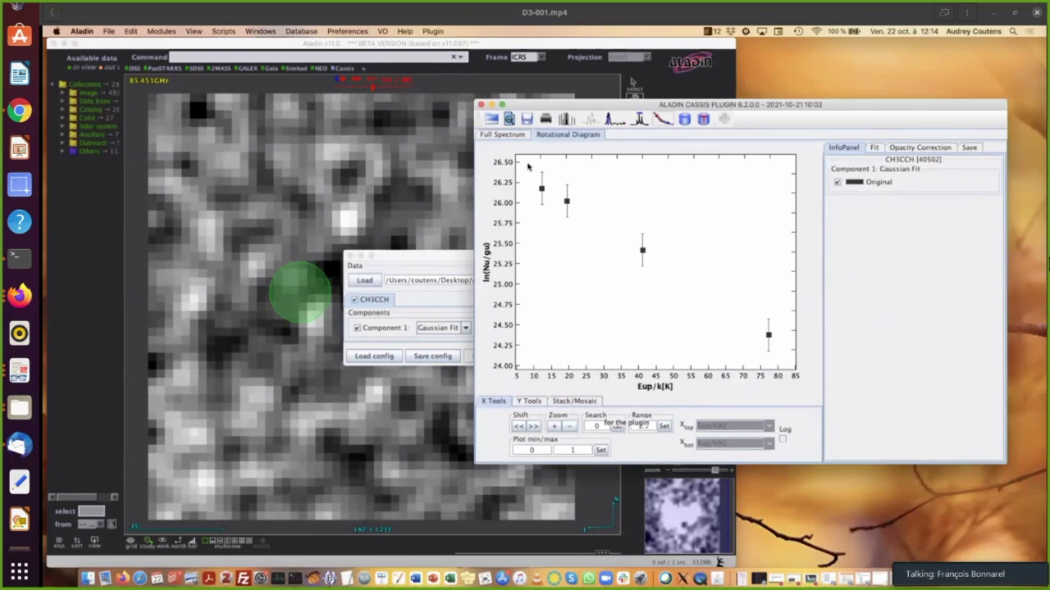
Select all four CH3CCH points and fit a line, giving roughly 35.7 K excitation temperature
drag(529, 164, 782, 359)
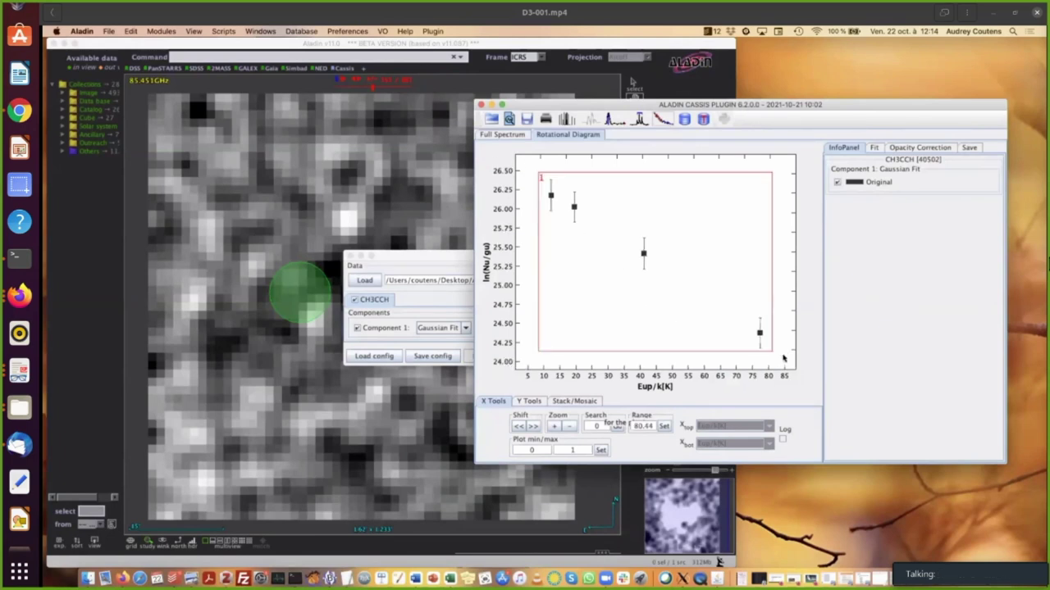
click(875, 147)
click(913, 204)
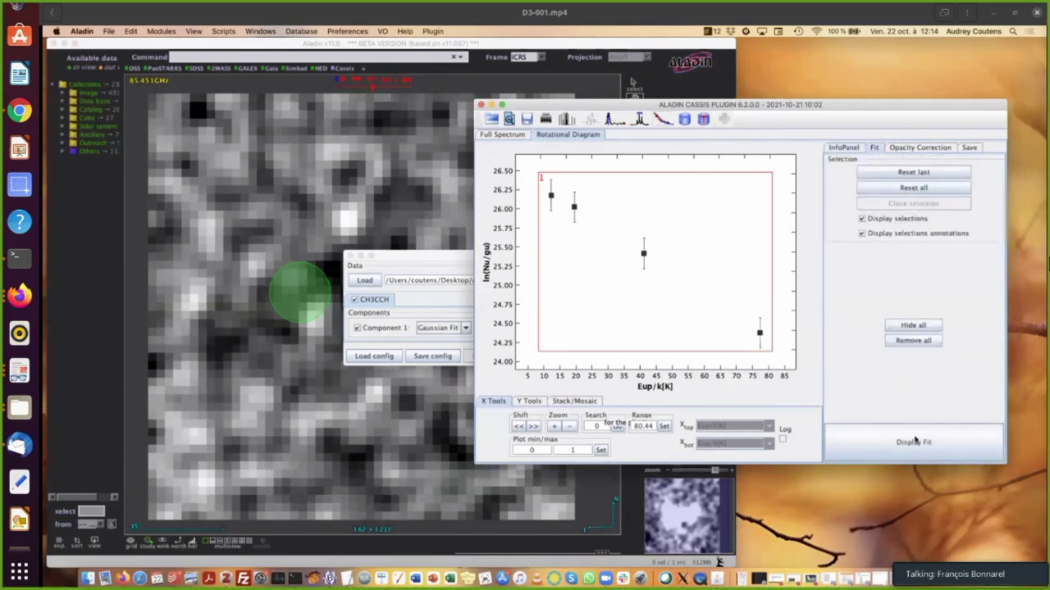
click(909, 442)
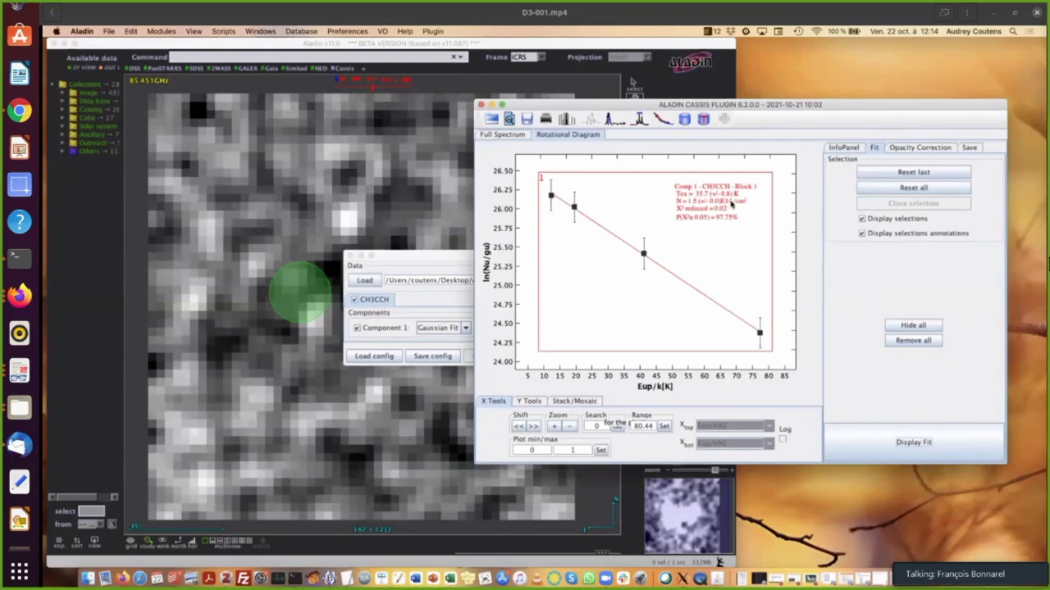
mouse_move(656, 540)
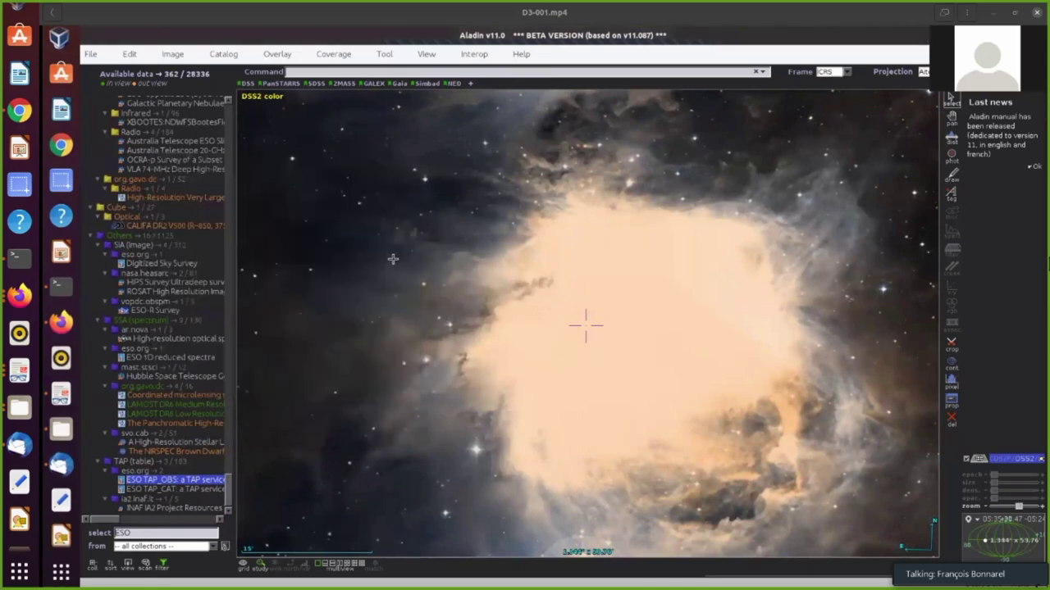
Add a circular region at the nebula centre to the eso.org/tap_obs query
click(586, 327)
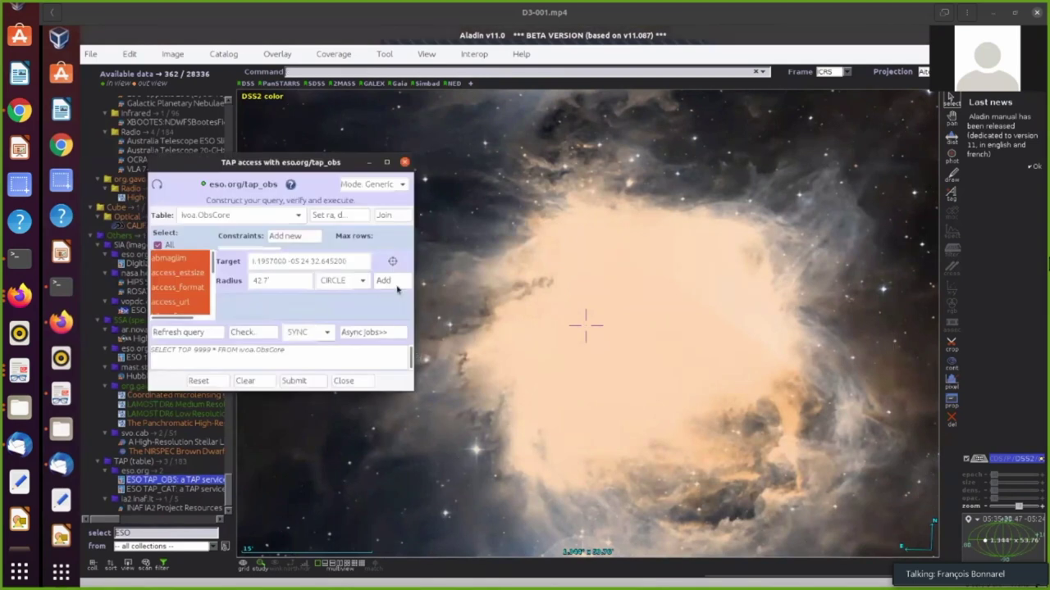
click(397, 285)
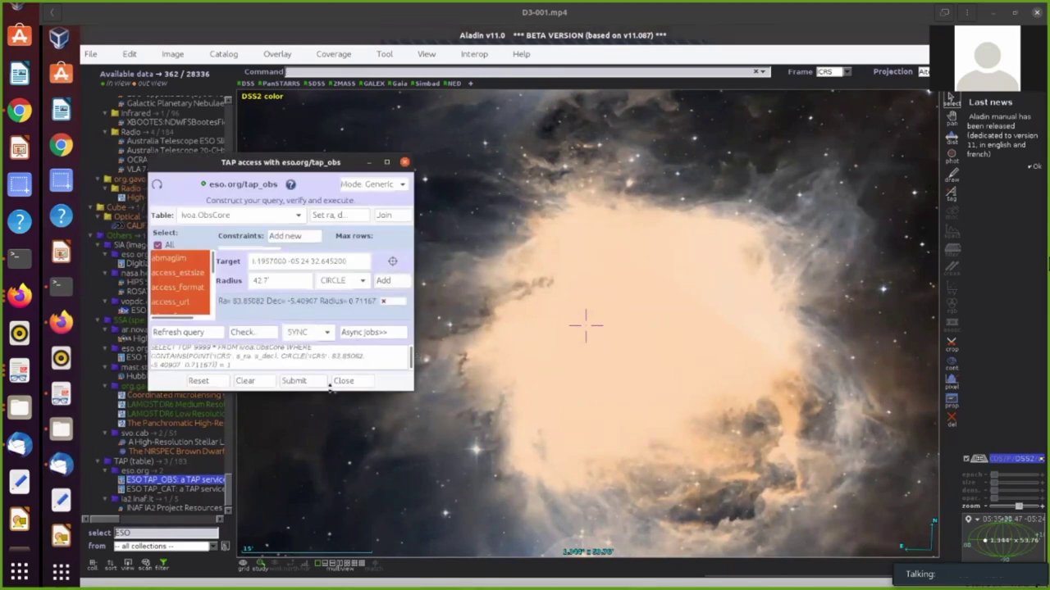
drag(331, 392, 331, 457)
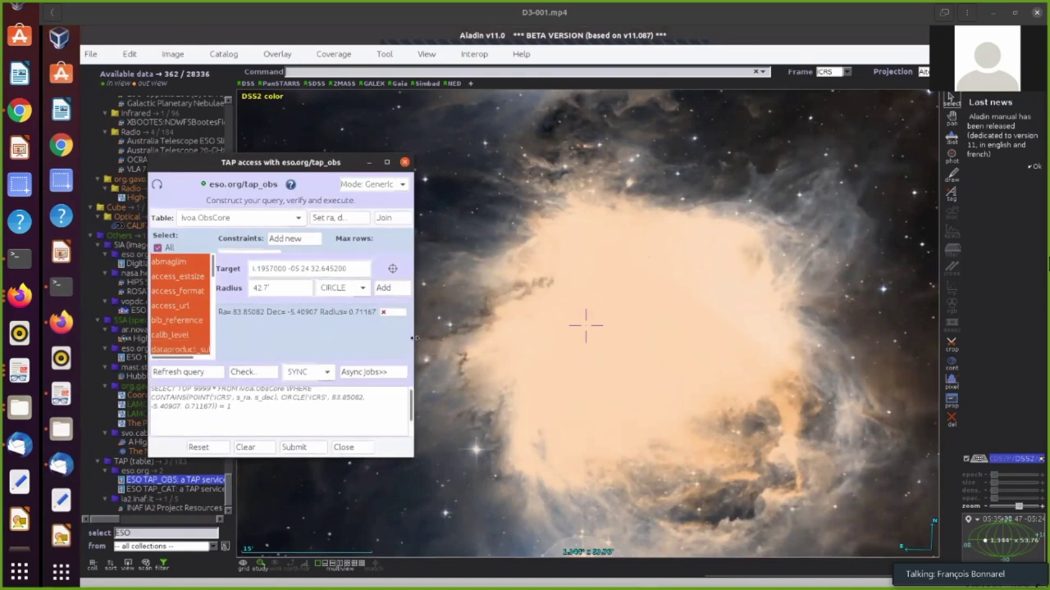
drag(414, 337, 514, 337)
Add a constraint dataproduct_type='cube' to the query
click(326, 242)
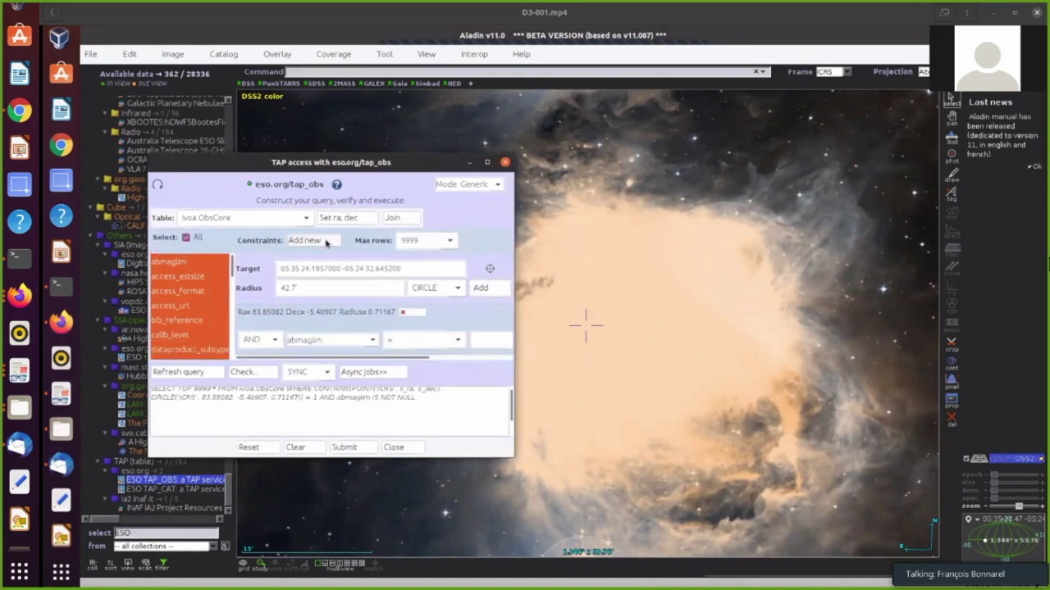
click(372, 342)
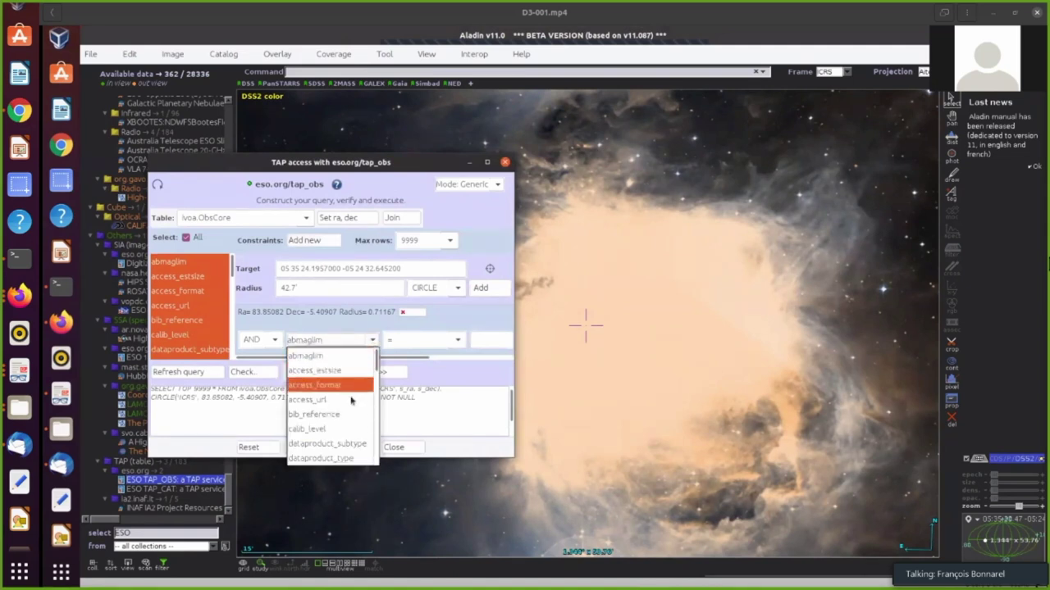
click(339, 458)
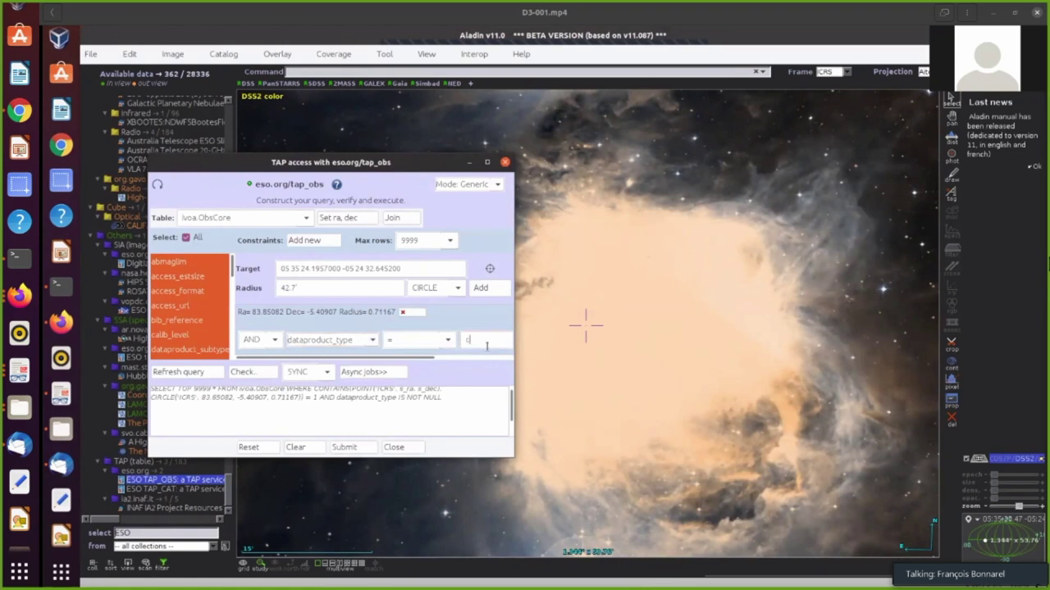
click(465, 408)
Add obs_collection='MUSE' as a constraint and submit the ESO archive query
click(314, 241)
scroll(504, 325, down, 1)
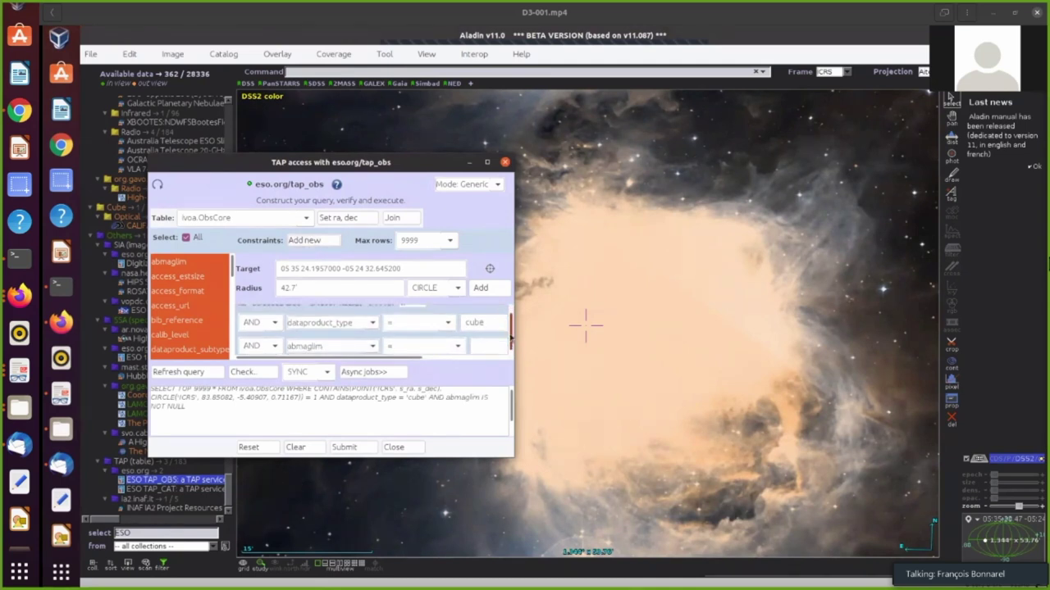
click(371, 343)
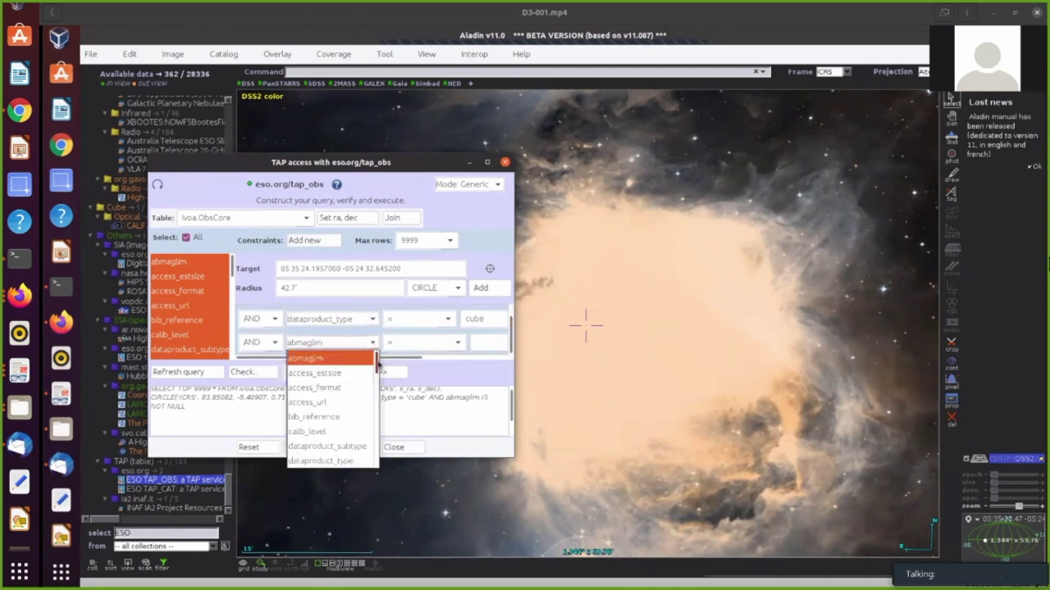
drag(378, 364, 380, 404)
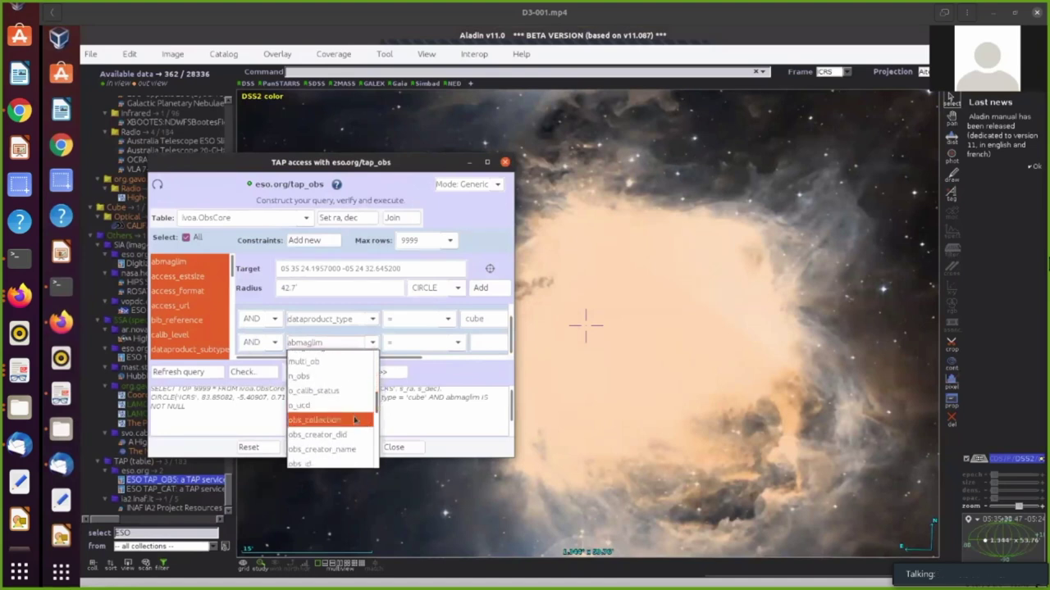
click(324, 421)
click(473, 346)
text(MUSE)
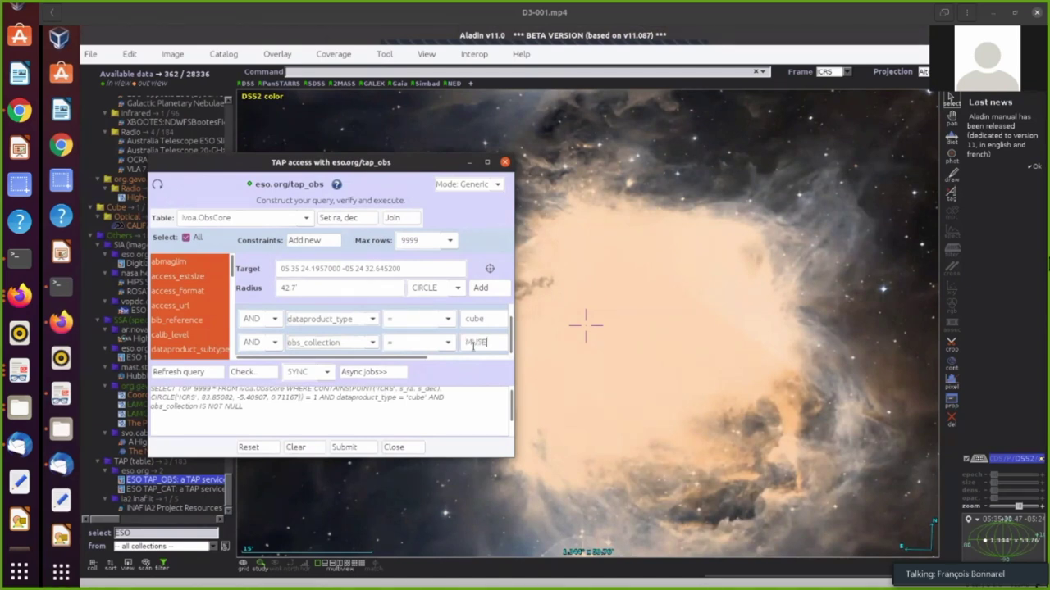
key(Return)
click(345, 447)
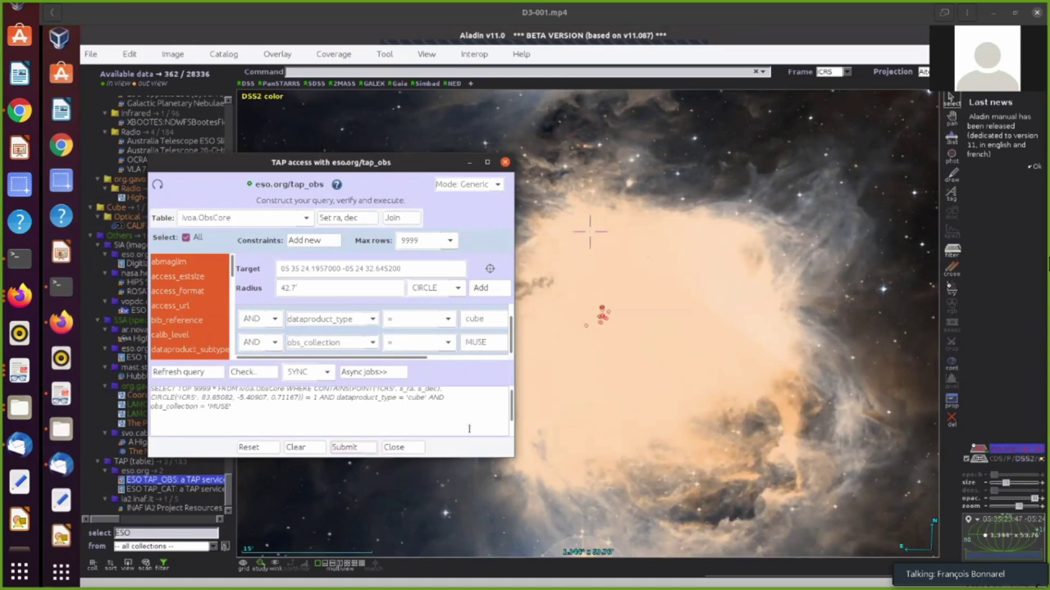
Centre the sky view on V* V2423 Ori and zoom in
click(452, 68)
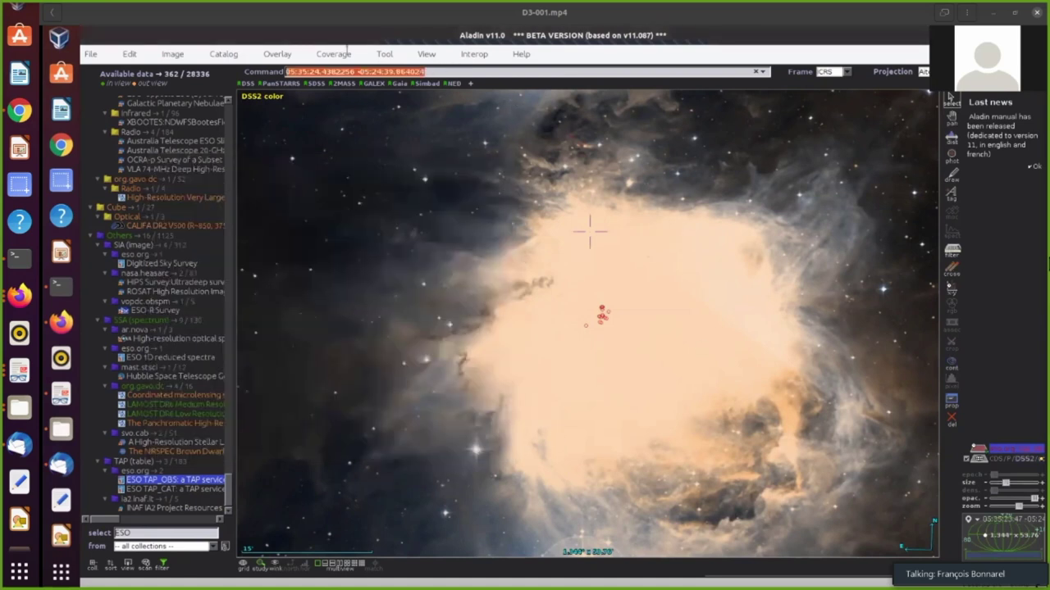
text(V* V2423 Ori)
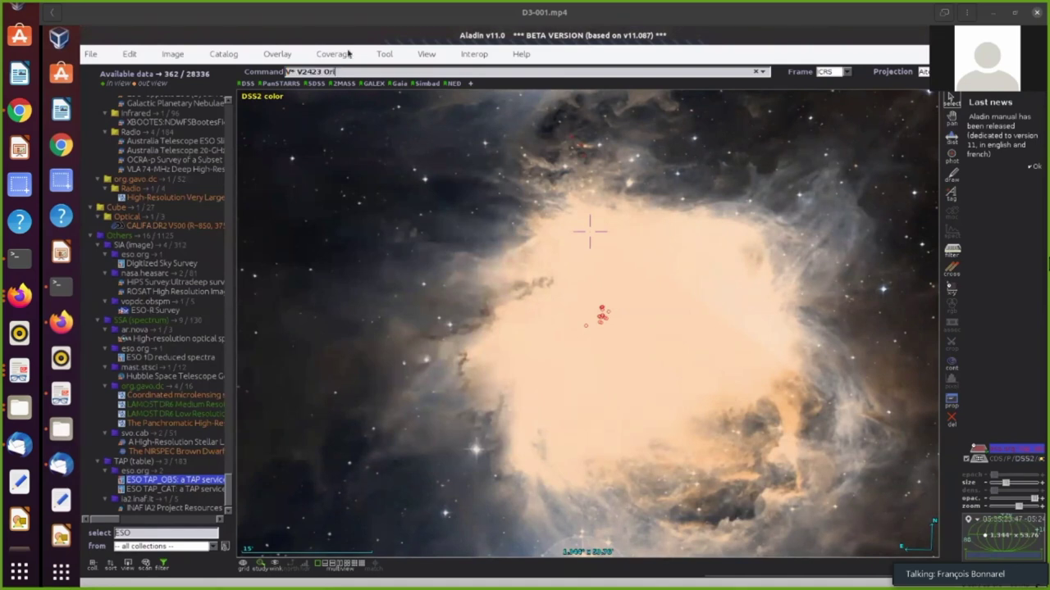
key(Return)
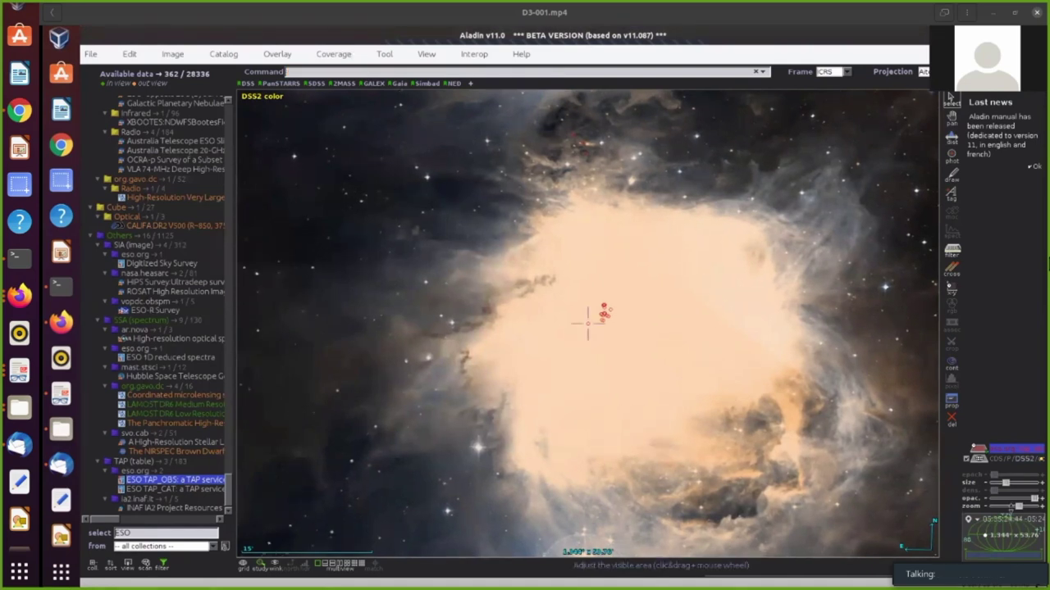
scroll(1038, 509, up, 3)
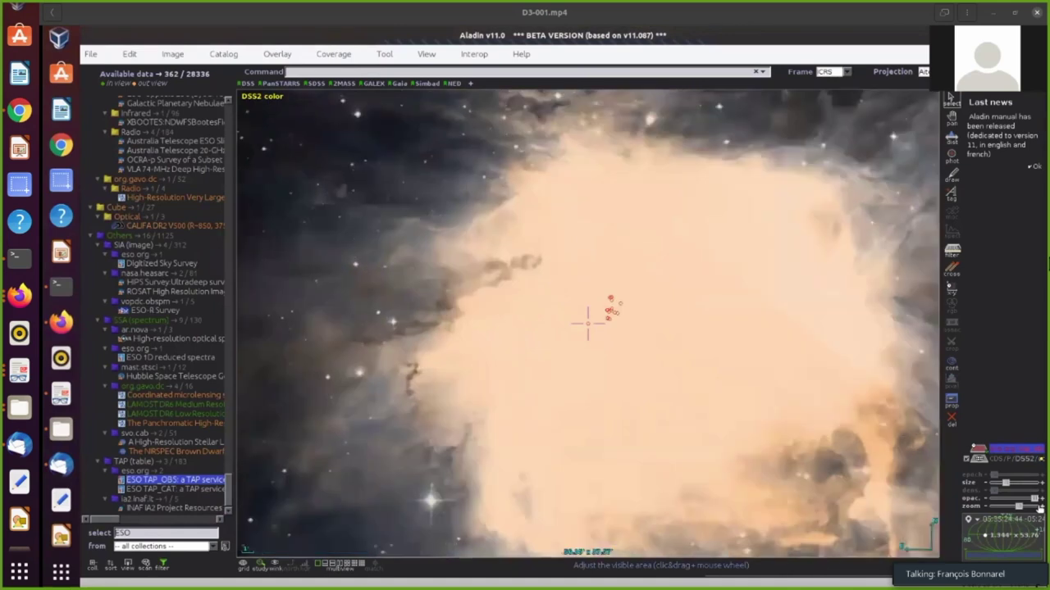
scroll(1039, 509, up, 3)
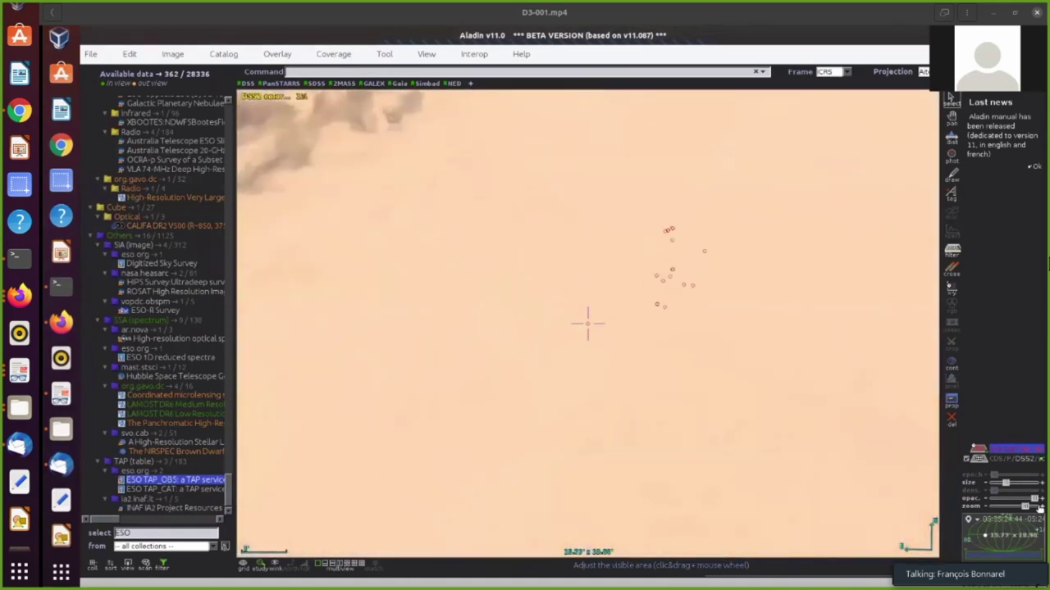
scroll(1038, 510, up, 2)
Select the MUSE cube footprint and open DataLink from its access_url cell
drag(562, 308, 657, 360)
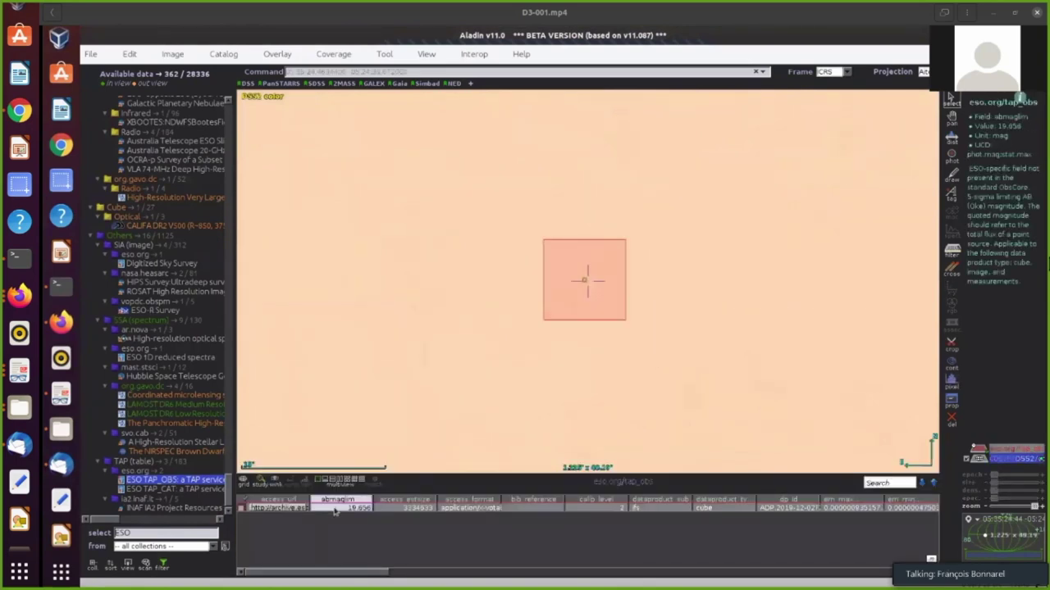
drag(343, 577, 691, 538)
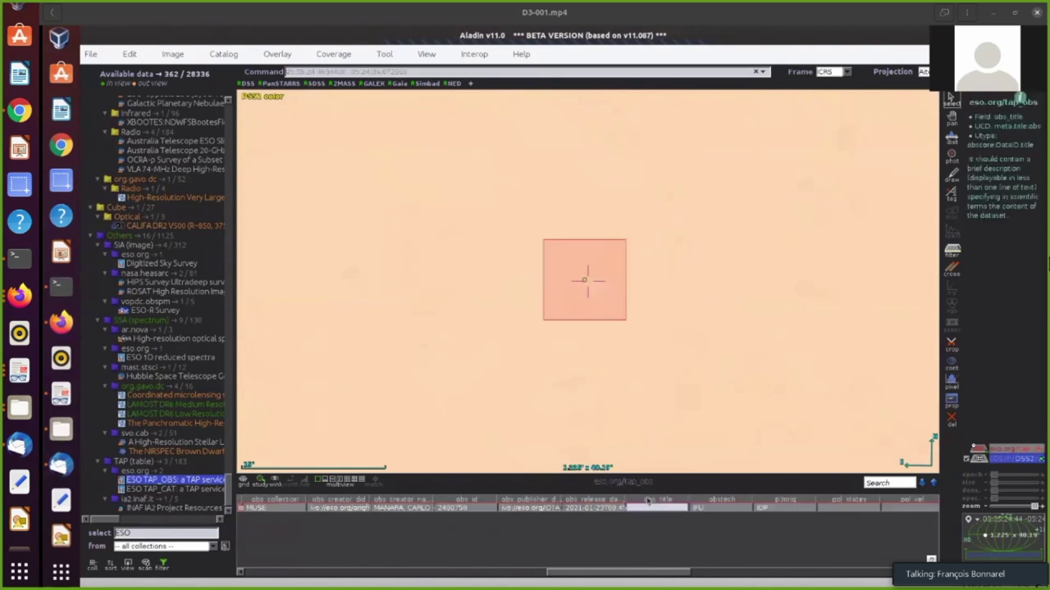
mouse_move(629, 500)
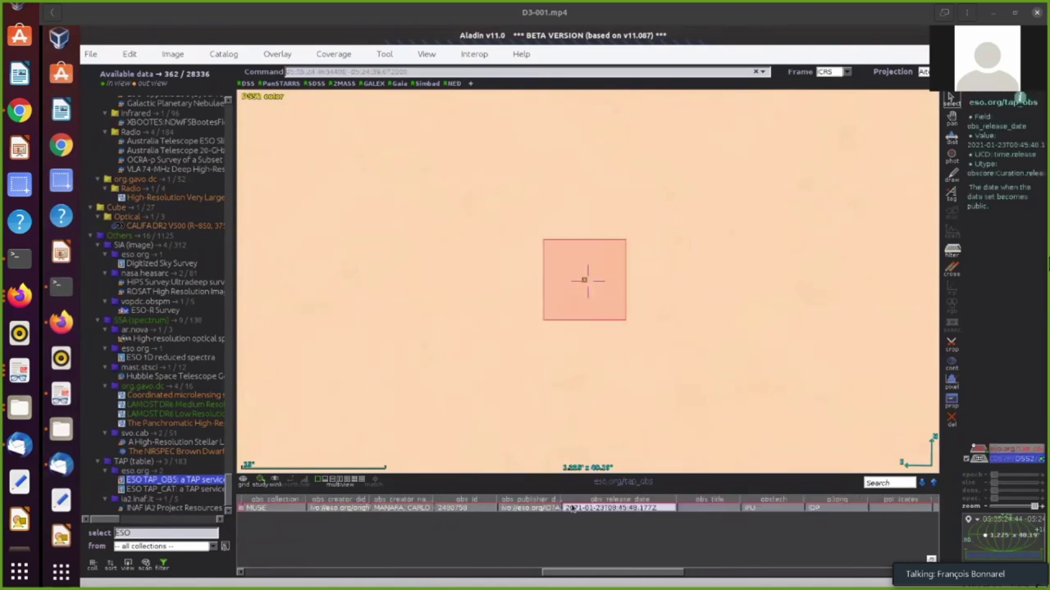
drag(597, 572, 293, 556)
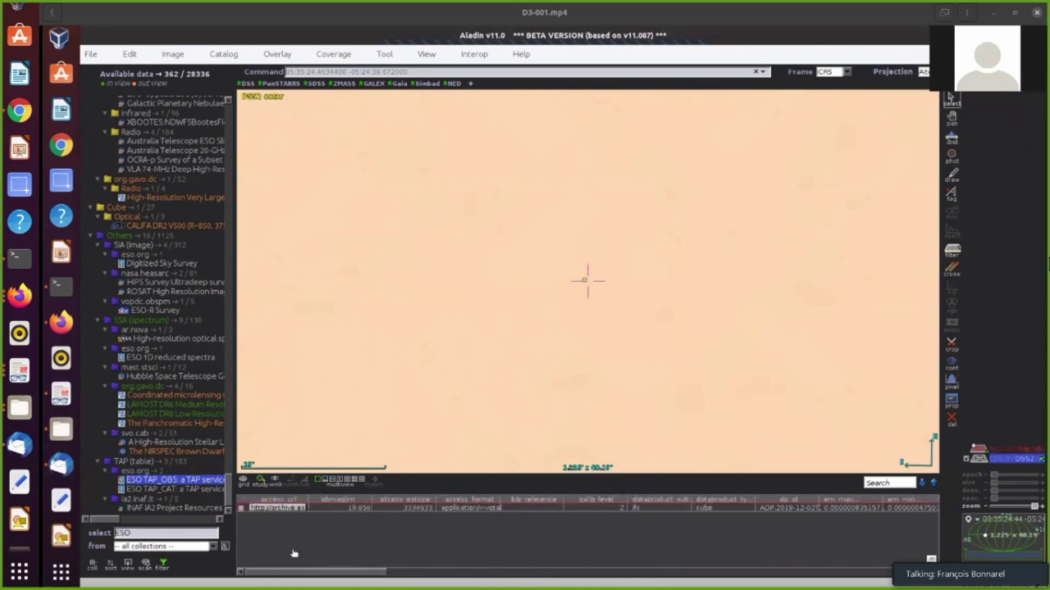
click(272, 509)
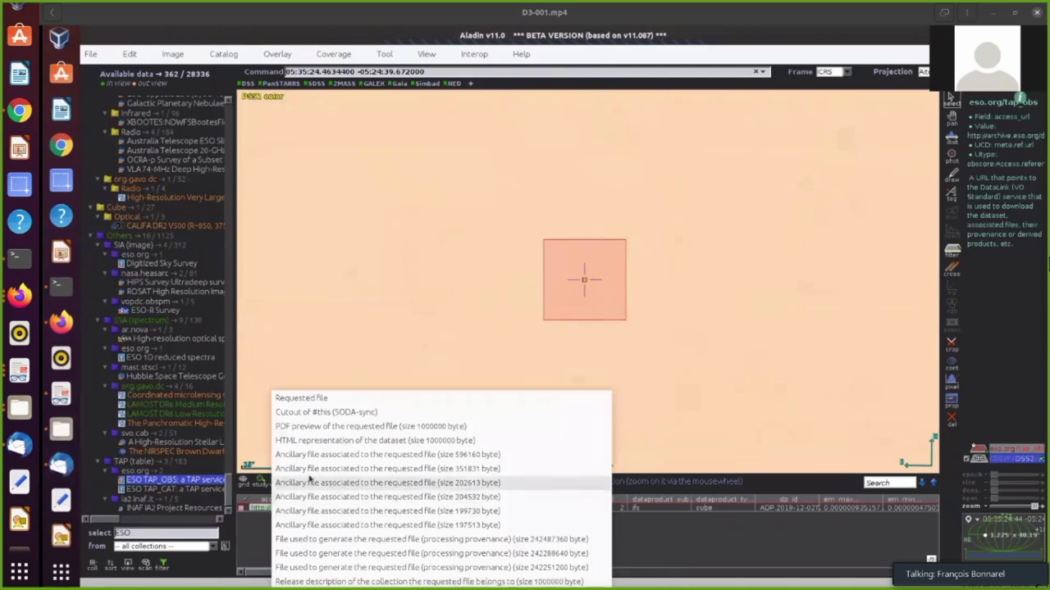
View the cube's HTML dataset page in Chrome, then move the browser out of view
click(332, 442)
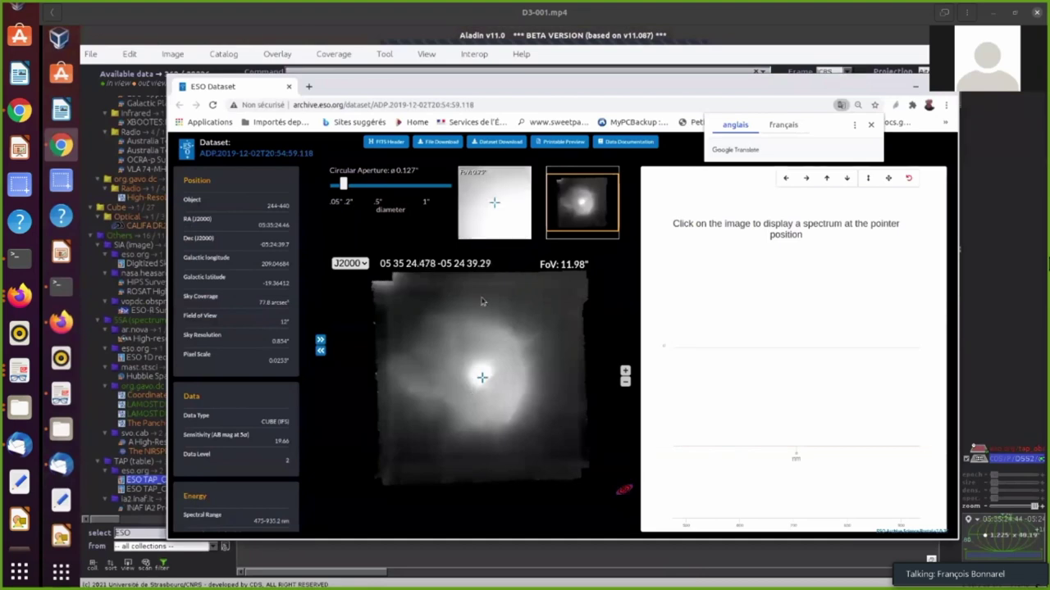
drag(430, 82, 558, 589)
Submit a SODA cutout on the star, radius 1.223", band 5.75032E-7 to 7.35157E-7
mouse_move(277, 509)
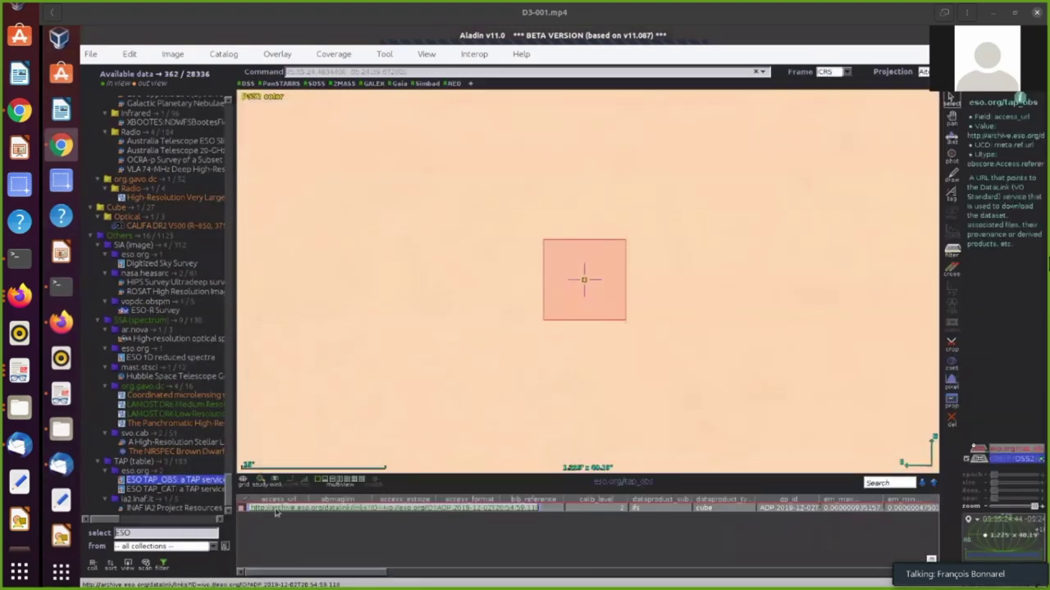
click(277, 509)
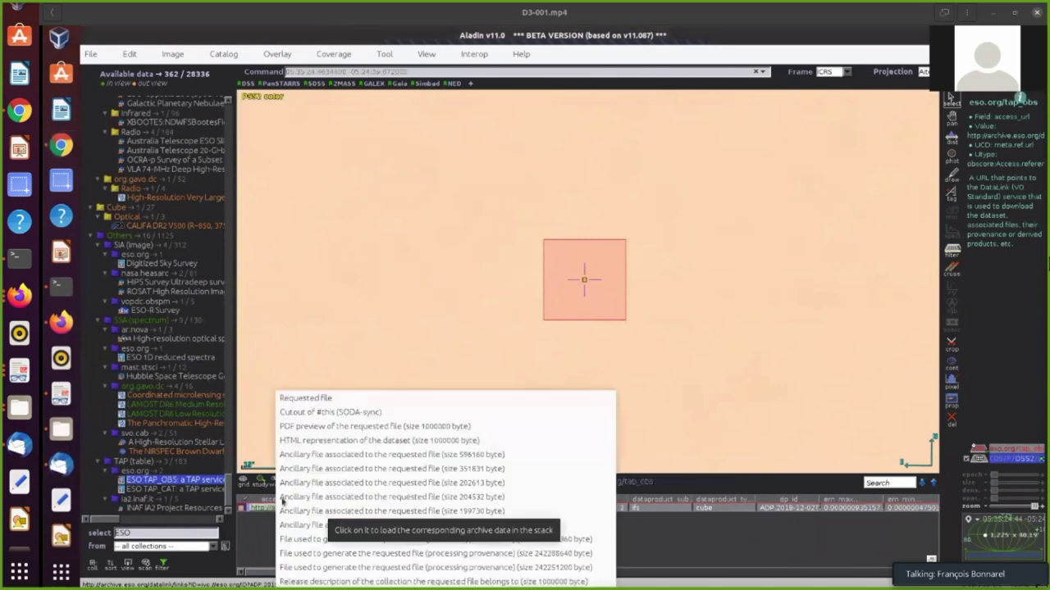
click(351, 412)
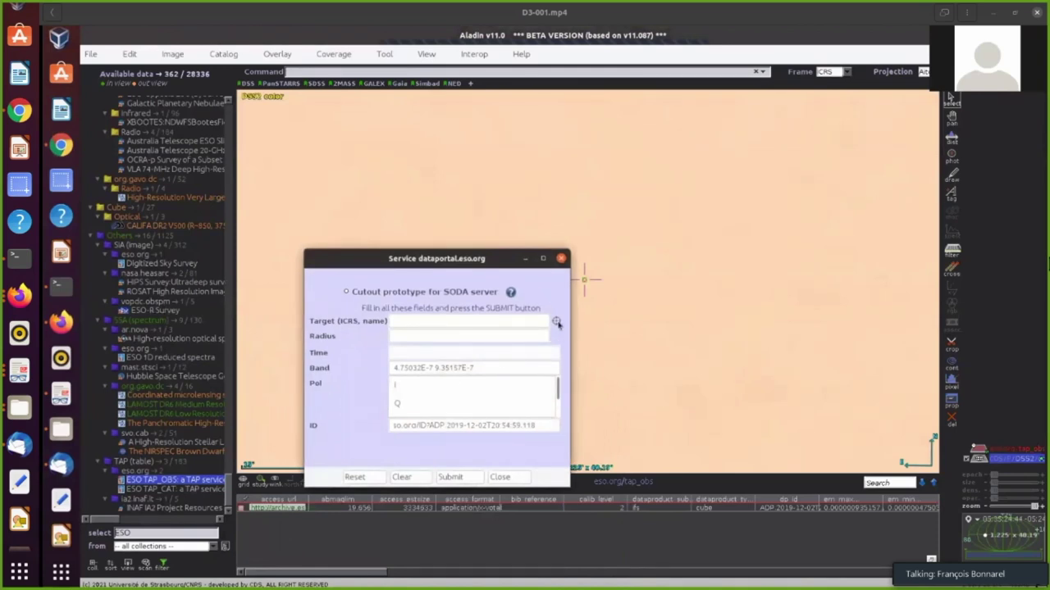
click(556, 322)
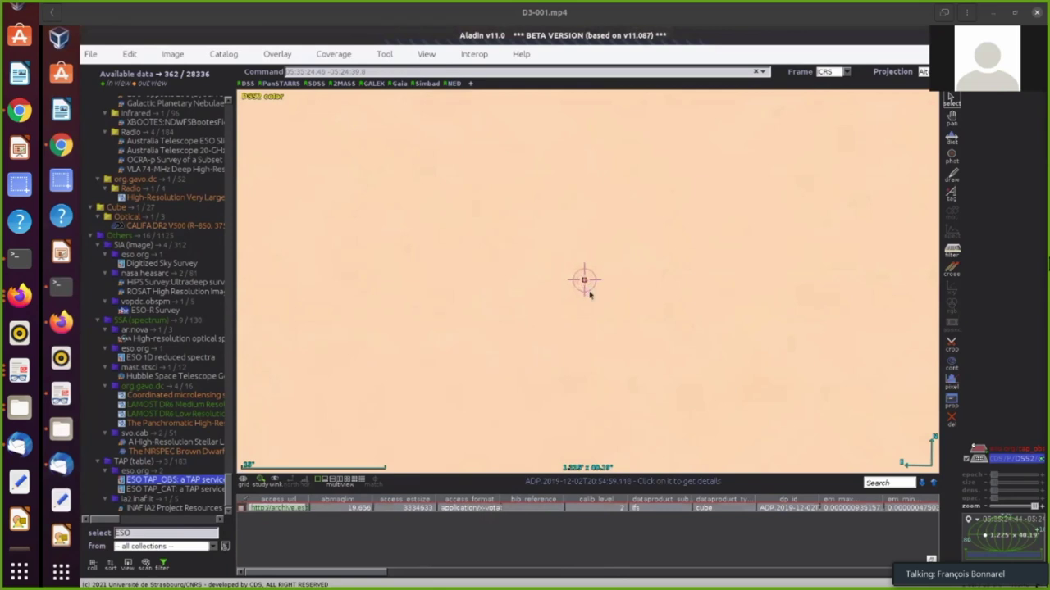
click(587, 290)
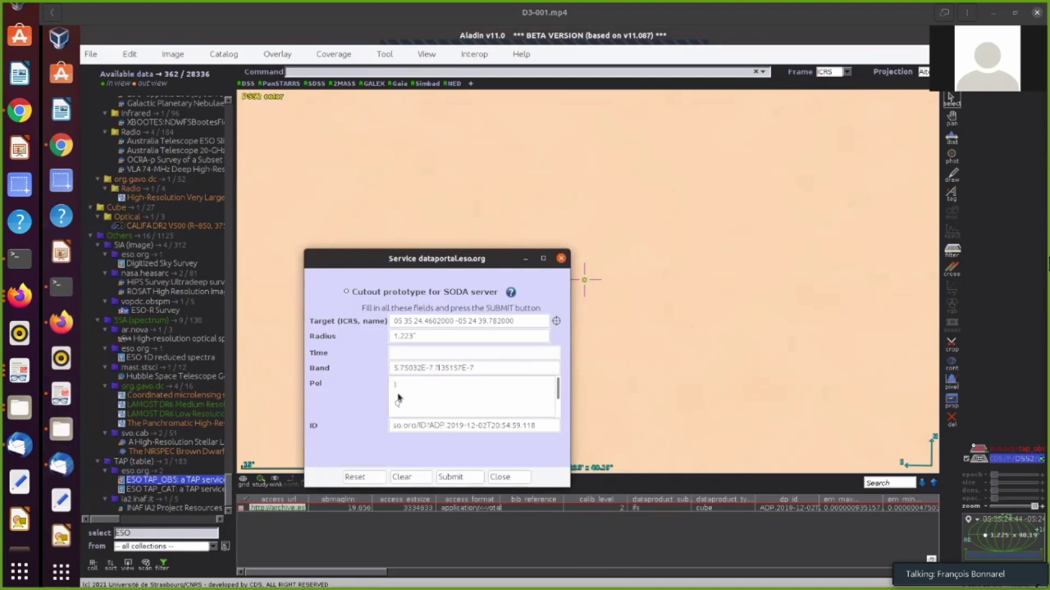
click(452, 479)
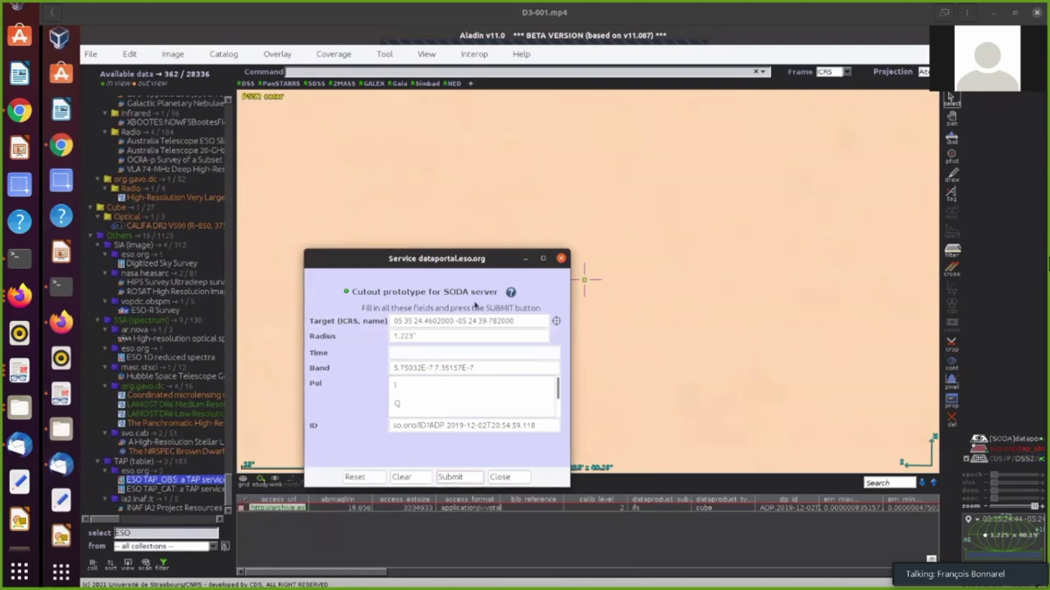
Move the SODA dialog aside while the [SODA]dataportal.eso[1] cutout loads
drag(469, 264, 316, 231)
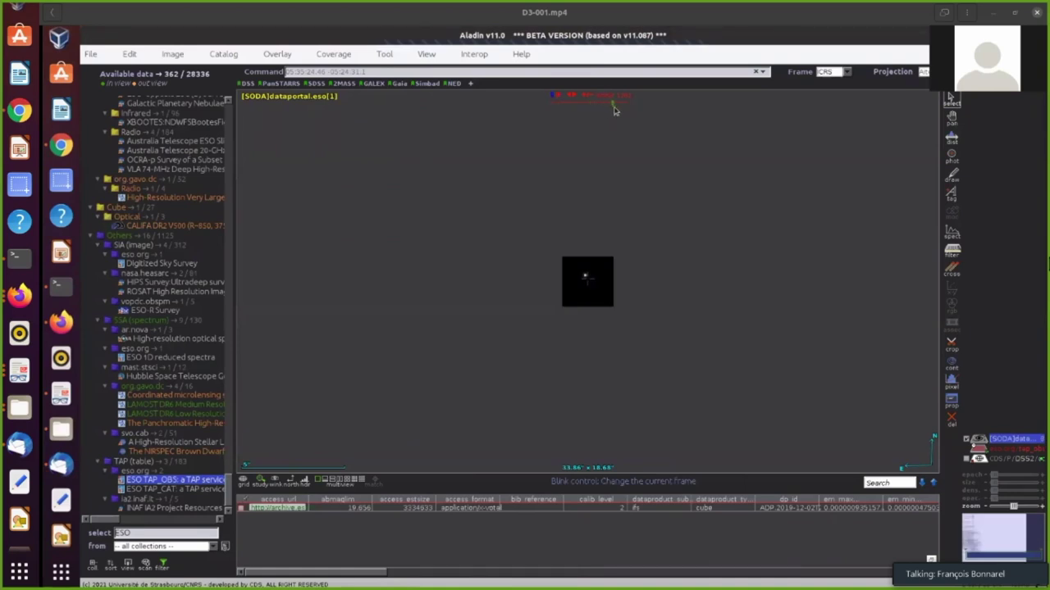
Shift the middle and max histogram markers left so the cutout shows pixels 23.62–8296
click(953, 381)
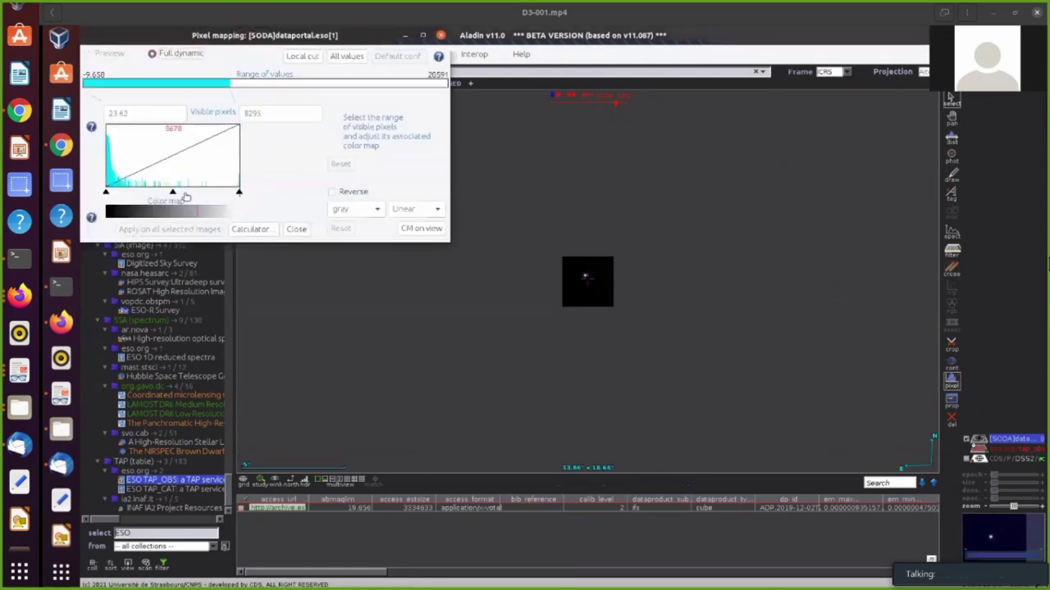
drag(173, 192, 126, 191)
drag(236, 191, 114, 191)
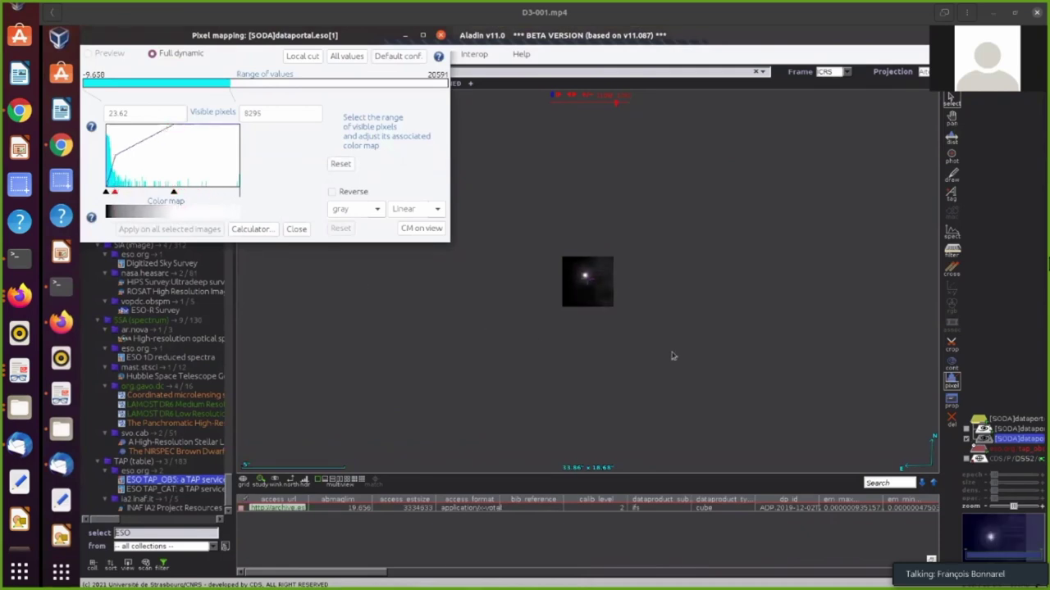
click(441, 36)
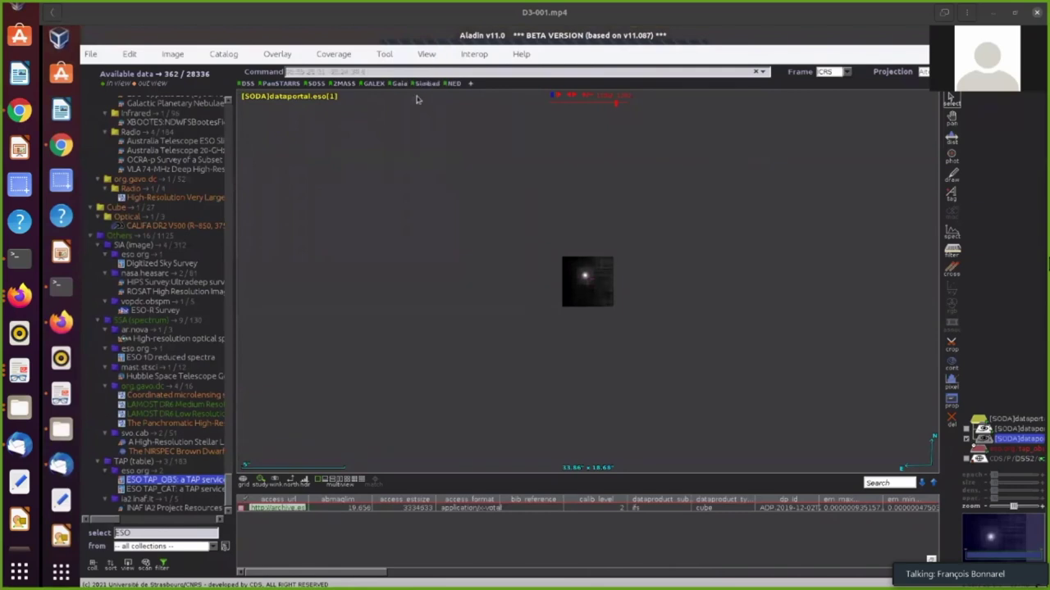
Launch the CASSIS spectrum analyser from VO tools and move its window upper left
click(379, 57)
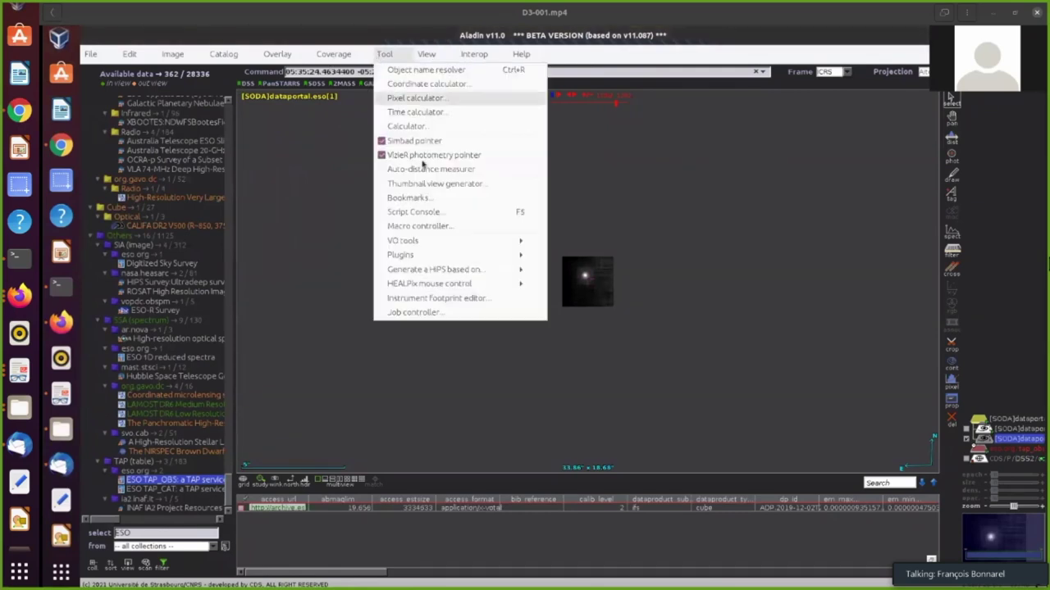
mouse_move(440, 241)
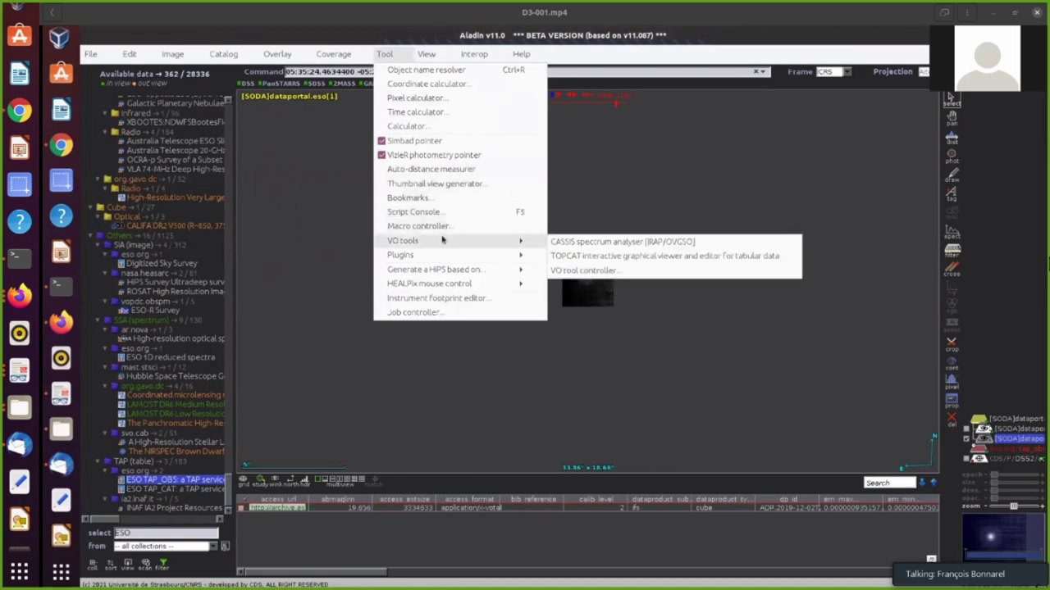
click(554, 244)
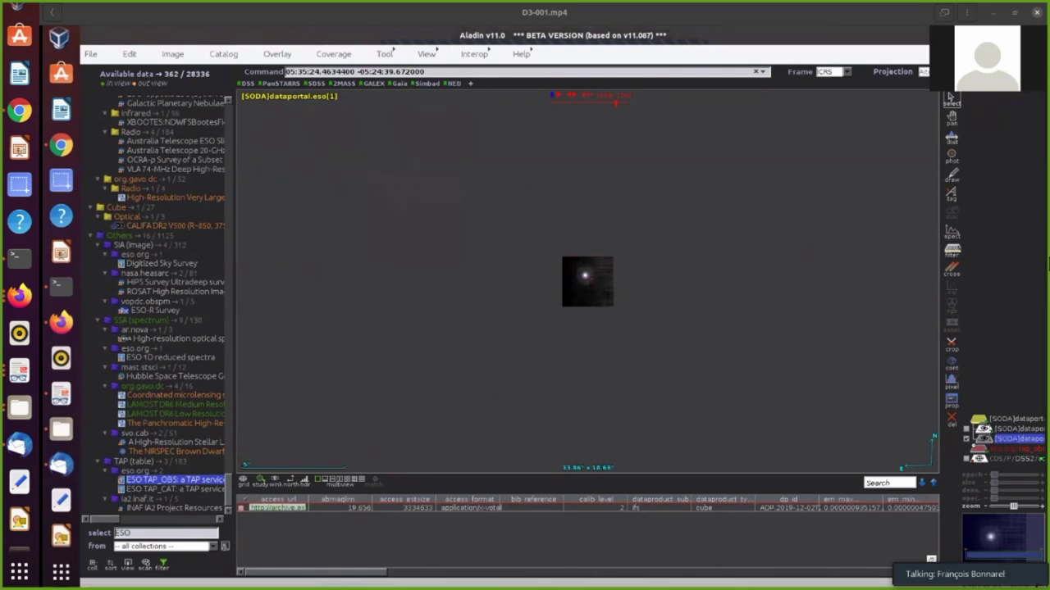
drag(817, 320, 238, 103)
Draw a photometry circle on the star to plot its Aladin-Phot 1 spectrum
click(951, 158)
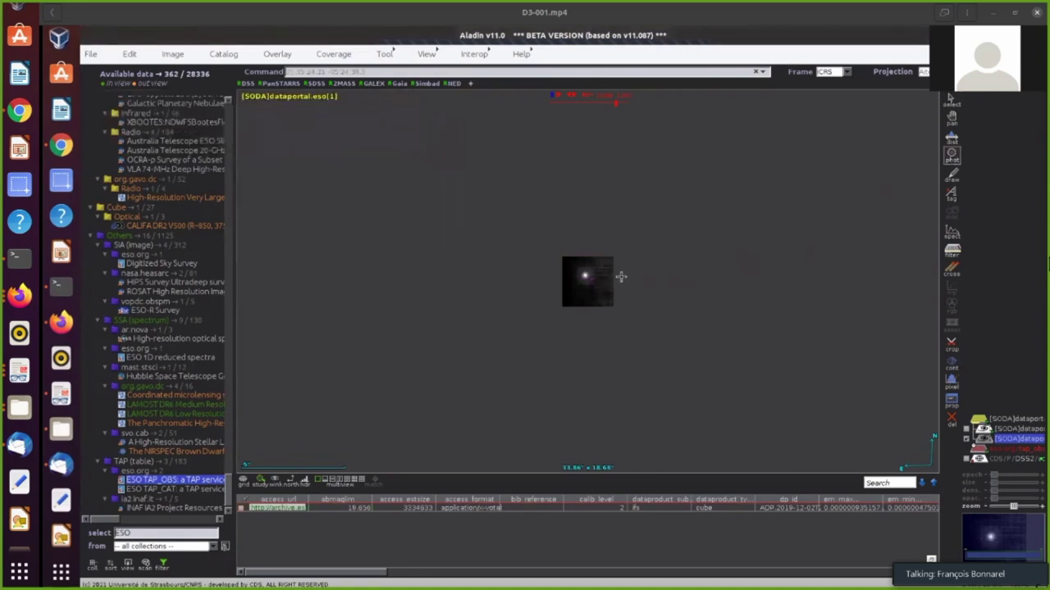
click(586, 276)
drag(586, 276, 593, 288)
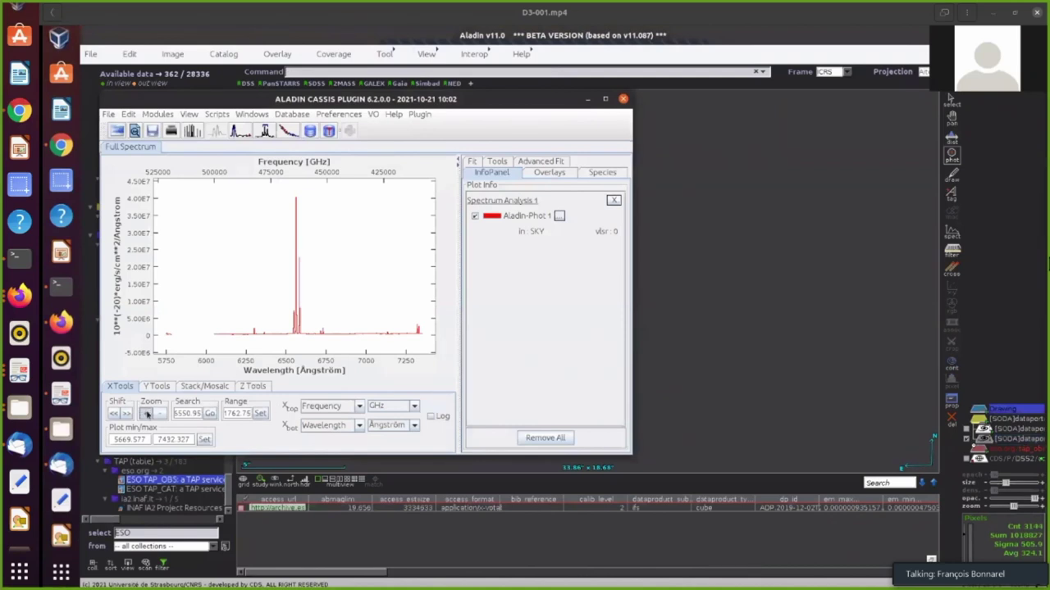
Zoom the spectrum in around the H-alpha peak to about 6500–6600 Å
click(146, 413)
click(146, 413)
click(146, 414)
click(146, 413)
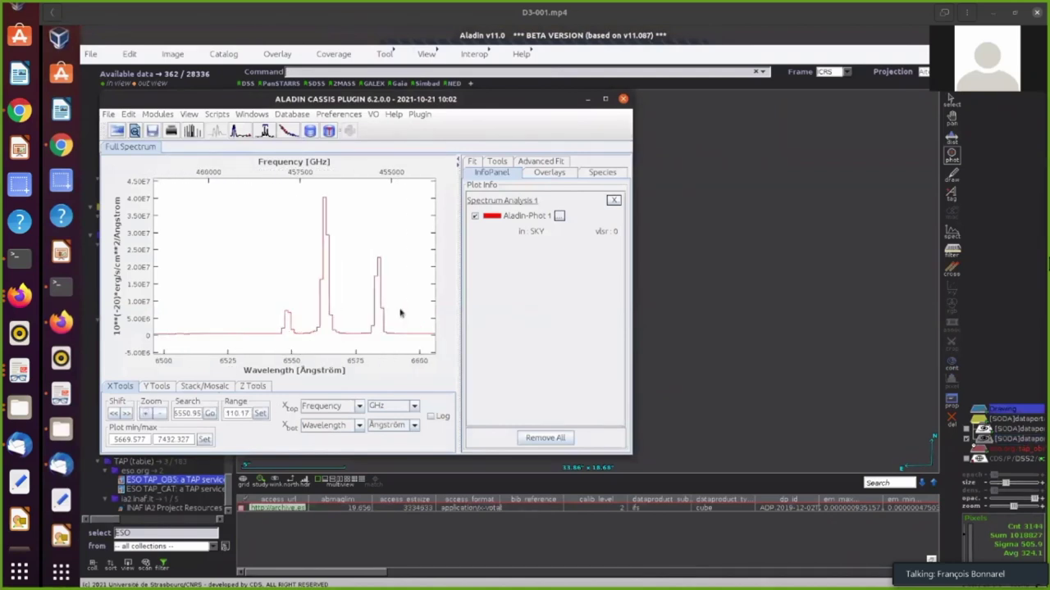
Set Species eup max to 1.5E5 and display H I and N II line markers
click(602, 174)
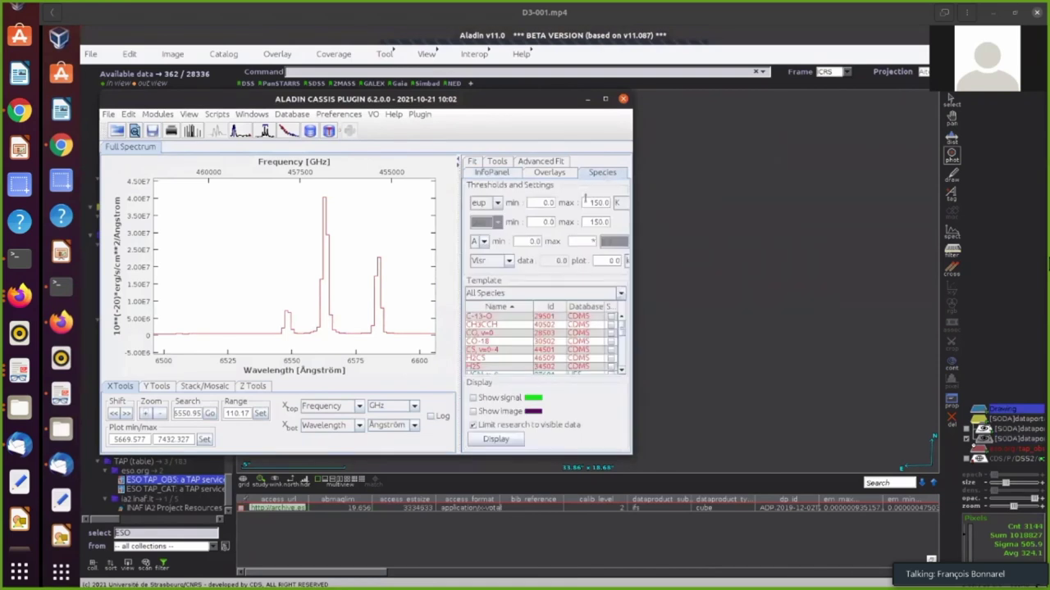
double_click(587, 203)
text(1.5E5)
key(Return)
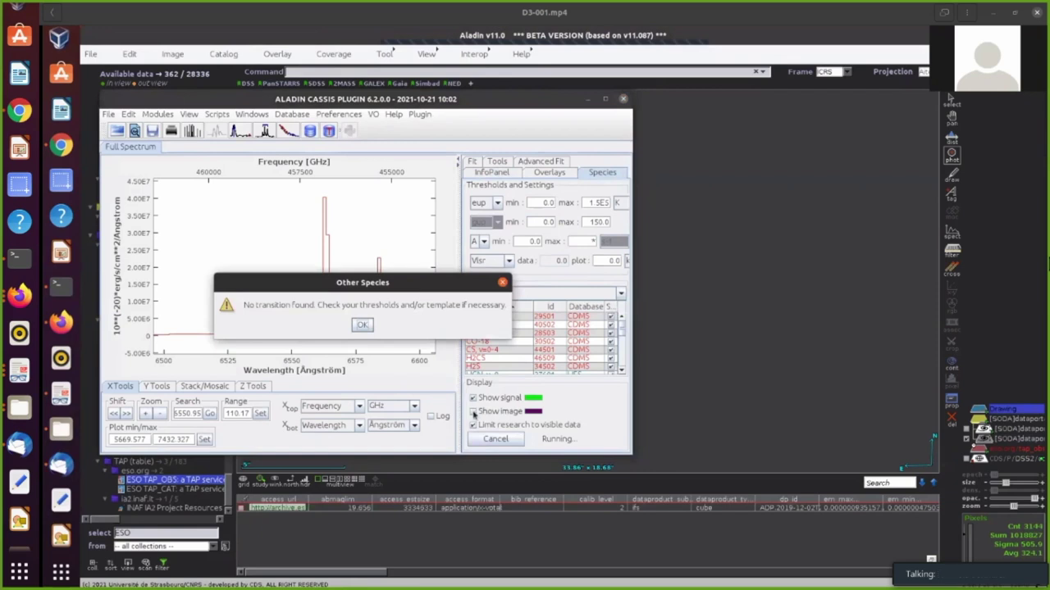
click(361, 324)
click(473, 411)
click(483, 441)
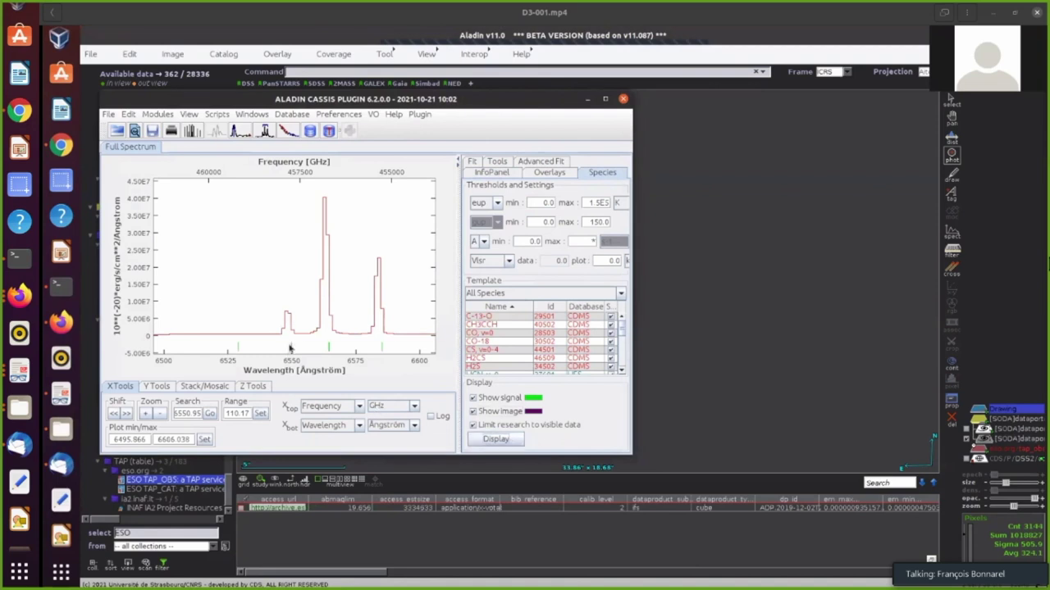
mouse_move(291, 346)
mouse_move(329, 349)
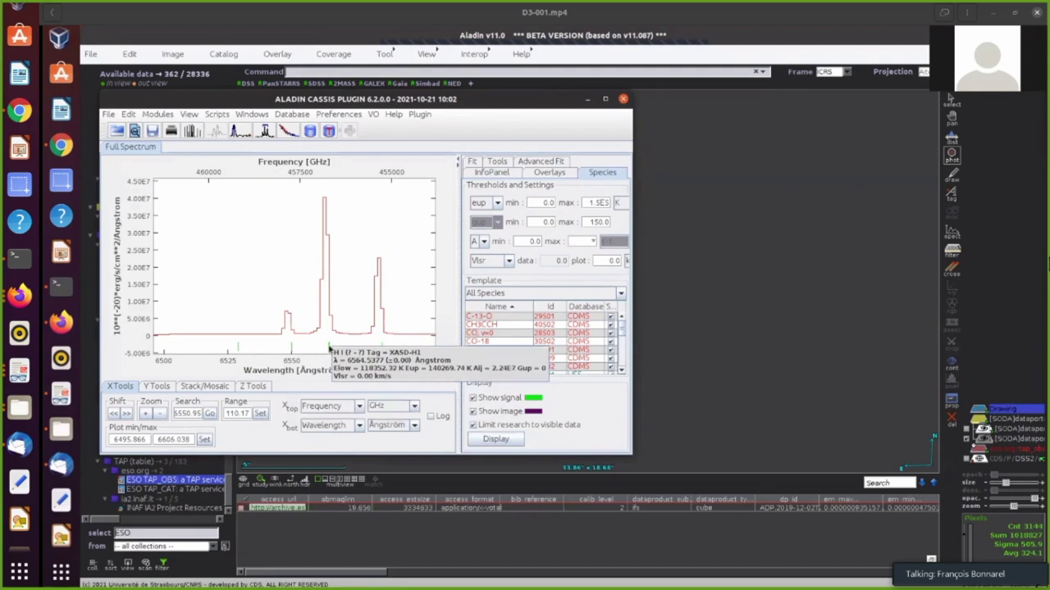
mouse_move(380, 351)
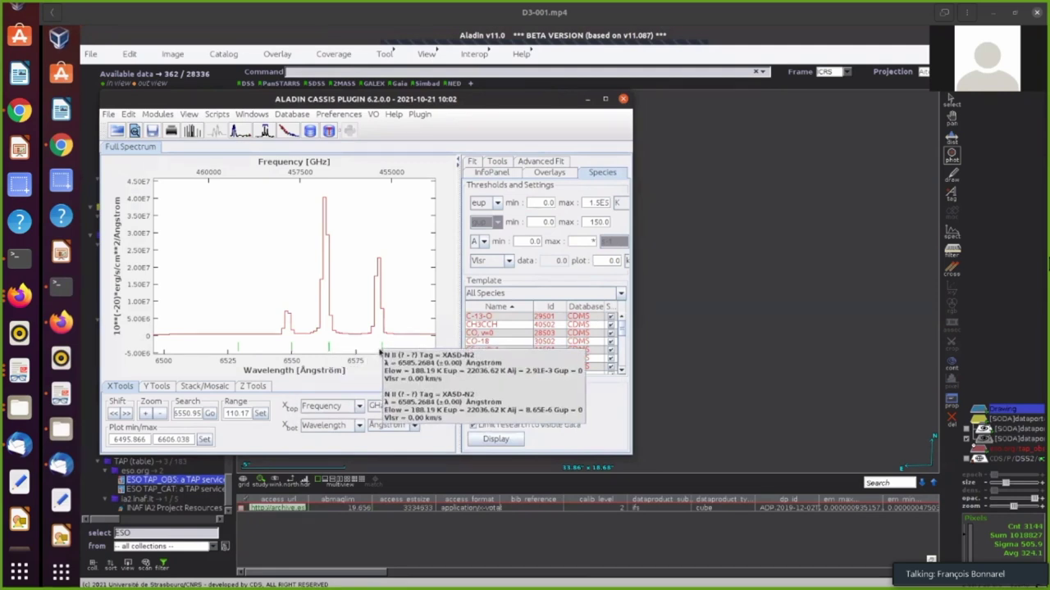